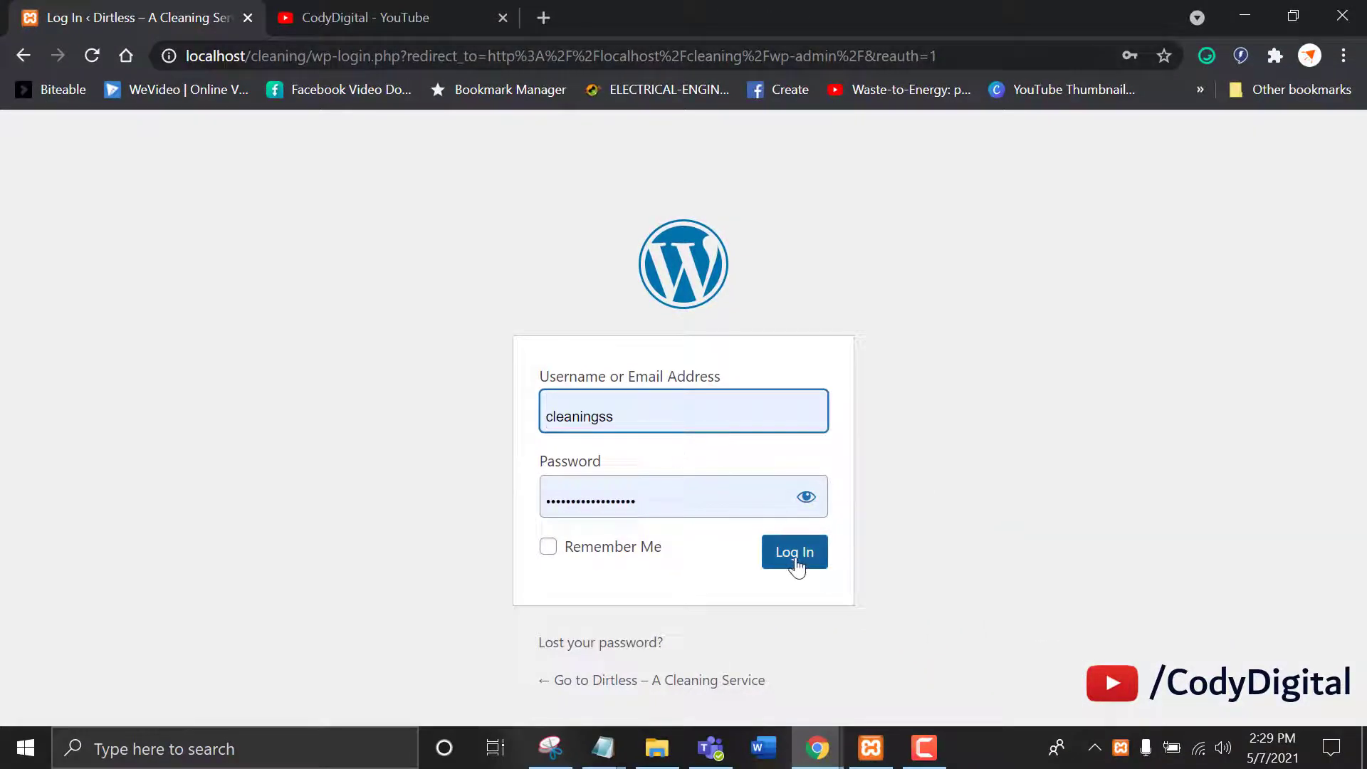
# Step: Log in to the WordPress dashboard and view the details of the active Divi theme
pyautogui.click(794, 561)
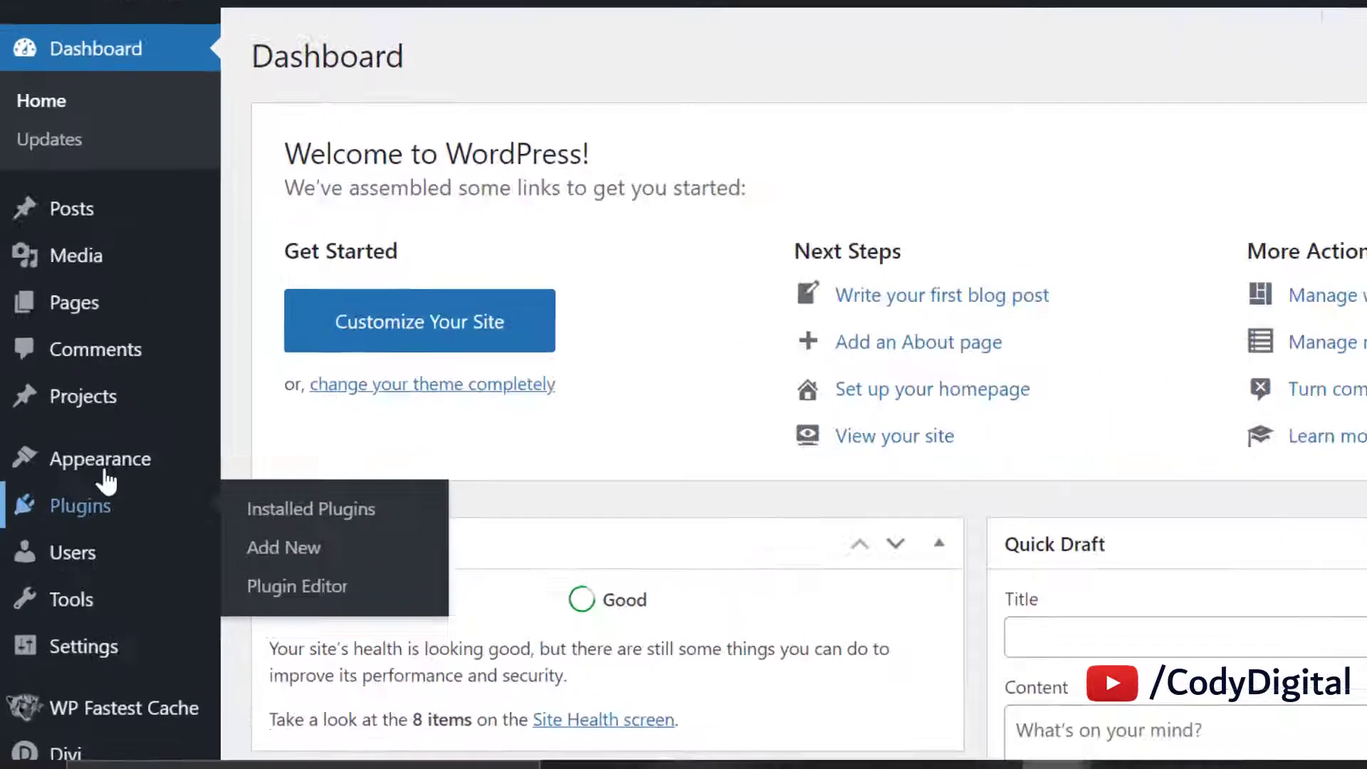
pyautogui.moveTo(81, 504)
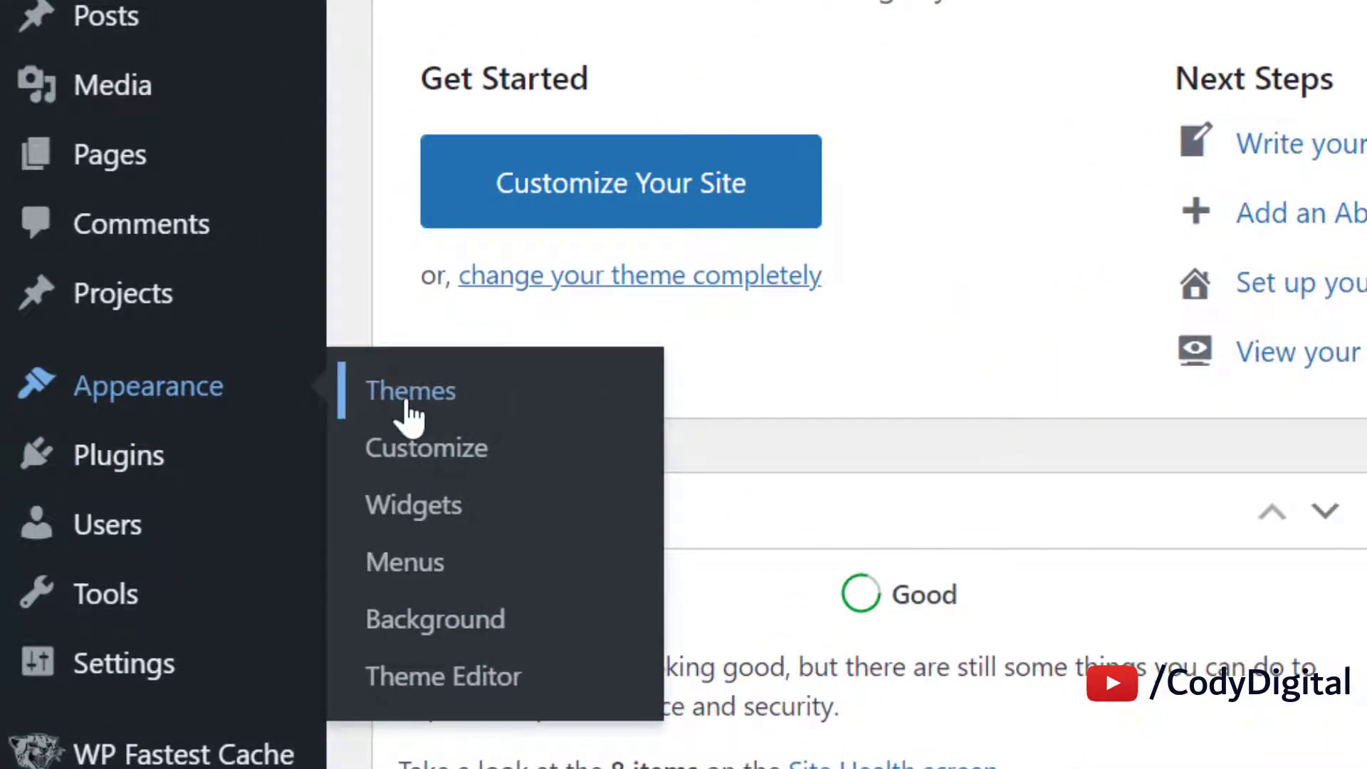
pyautogui.click(407, 405)
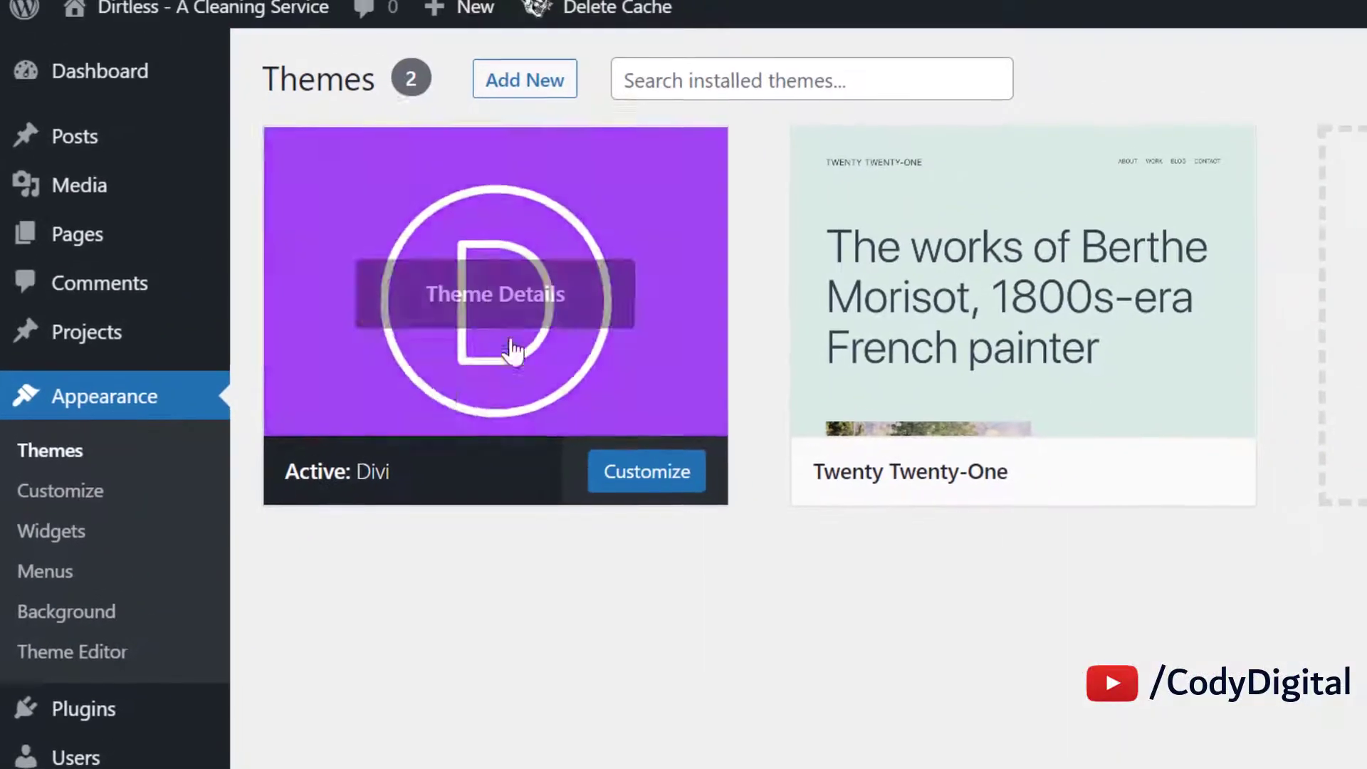
pyautogui.click(530, 302)
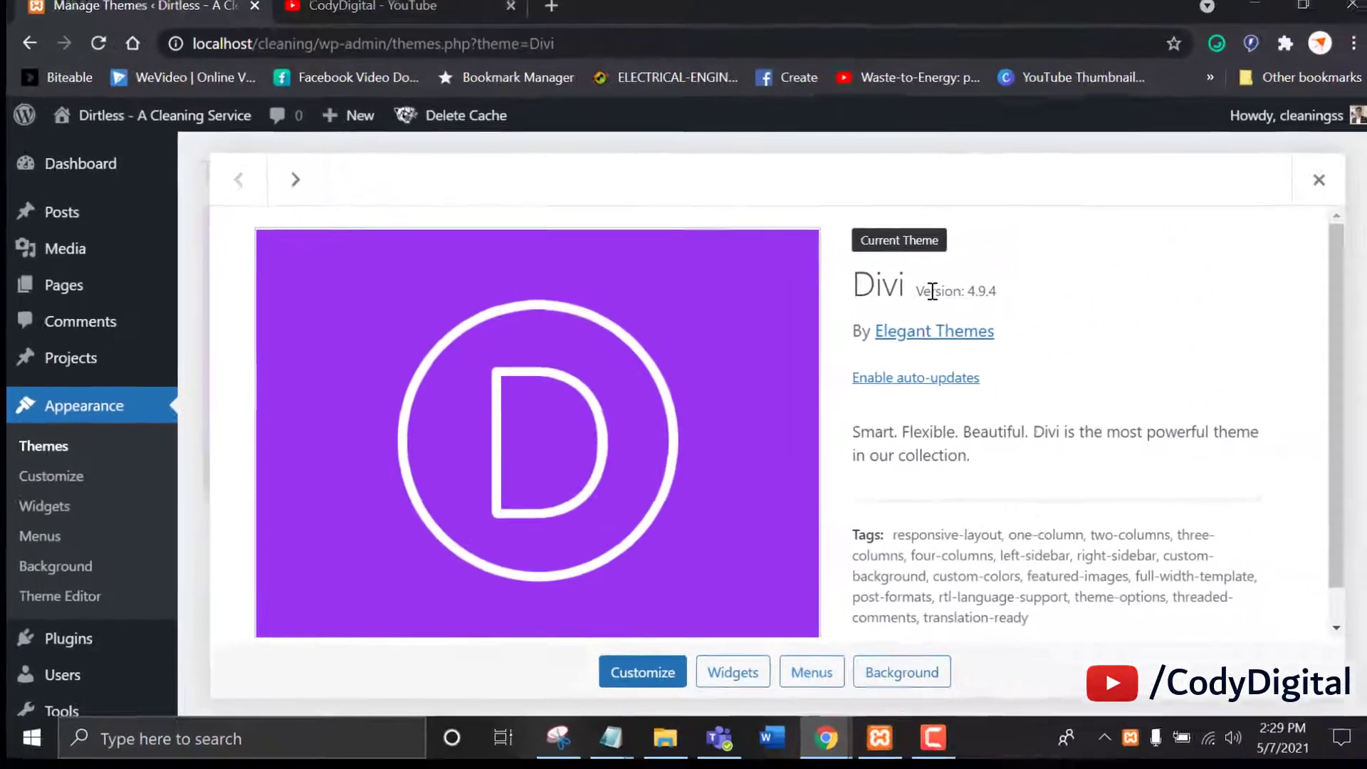
pyautogui.tripleClick(1238, 243)
pyautogui.click(1050, 291)
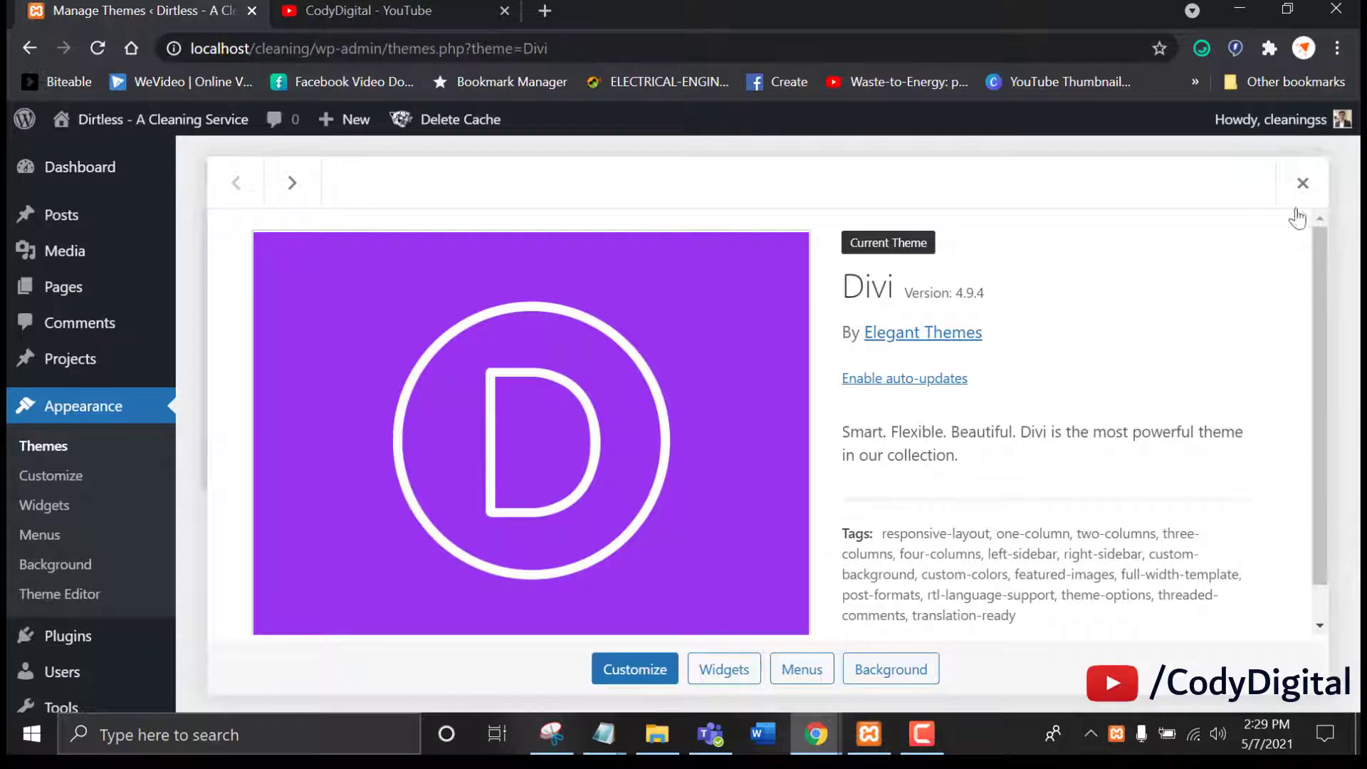
pyautogui.click(1303, 184)
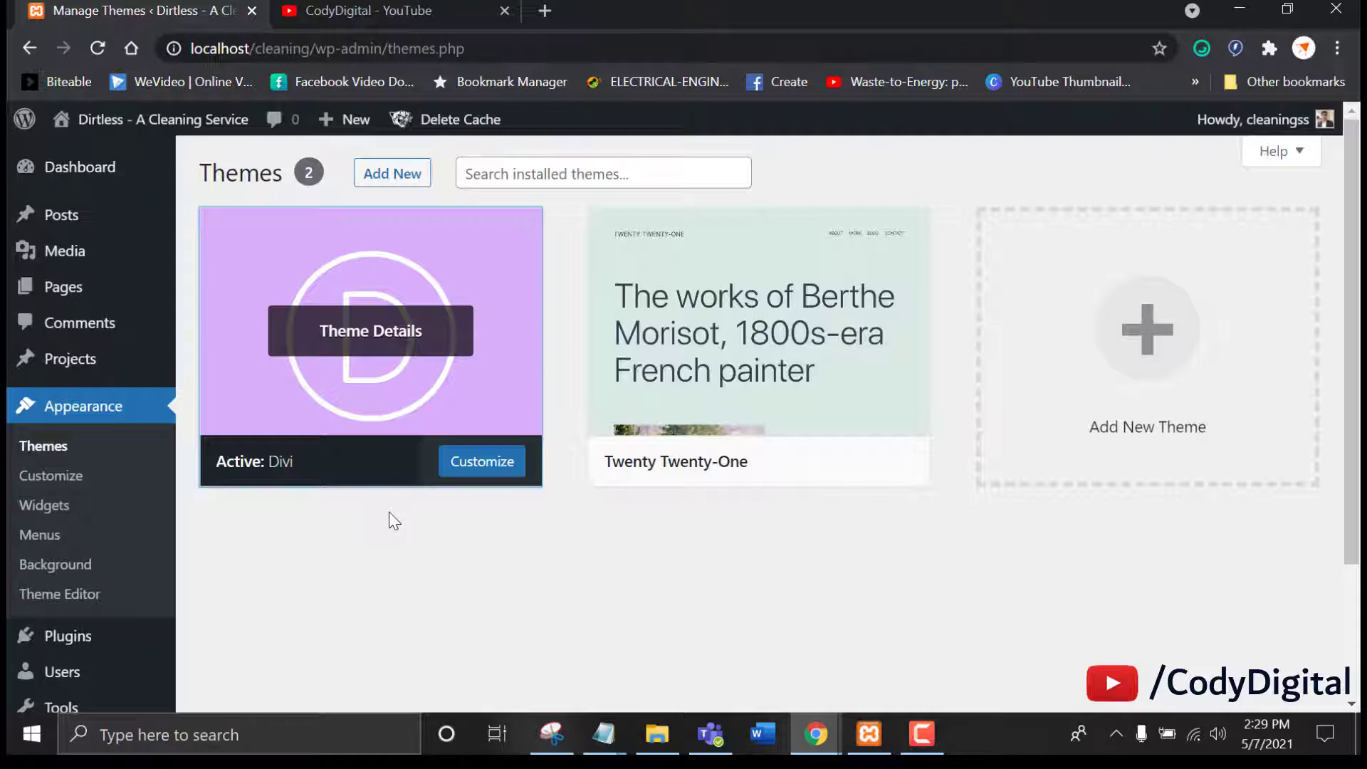
pyautogui.click(595, 170)
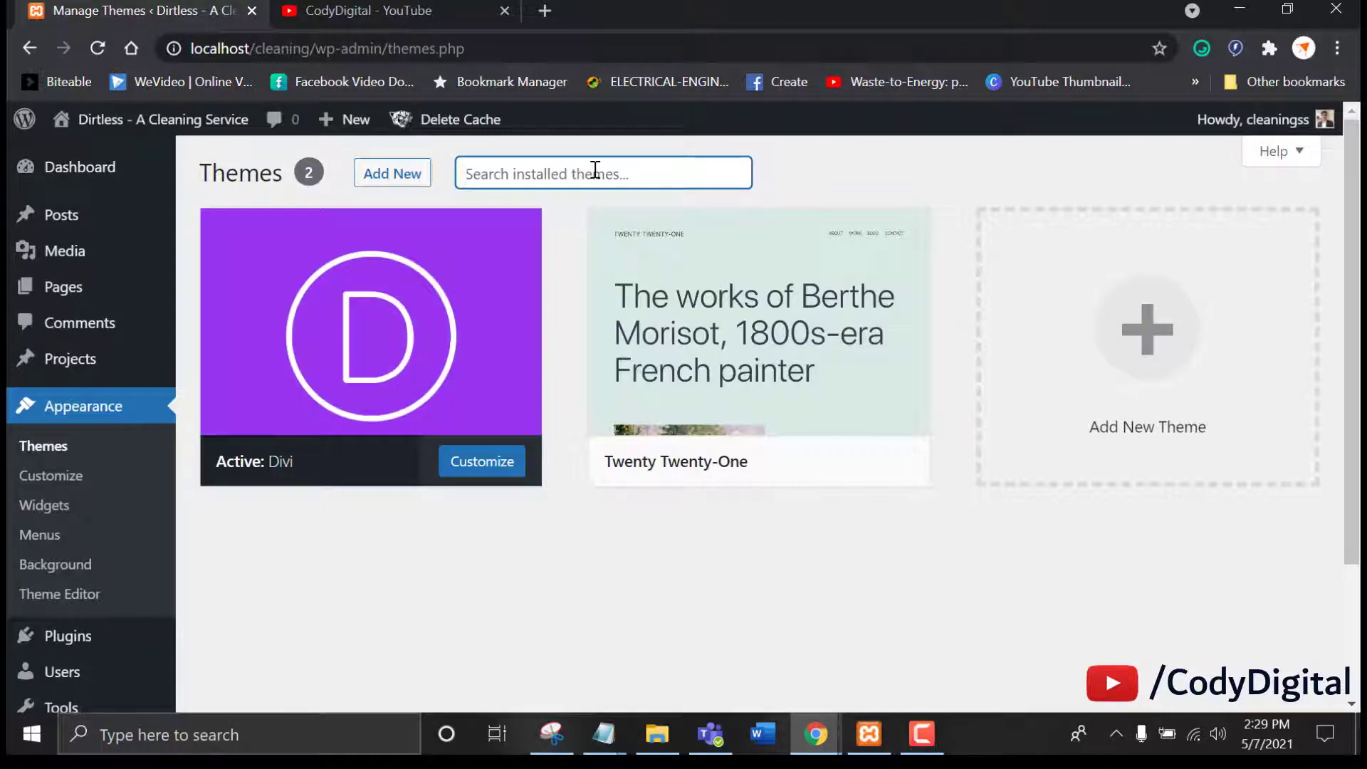
# Step: Create a new page titled "Yoga Studio" and publish it
pyautogui.moveTo(349, 121)
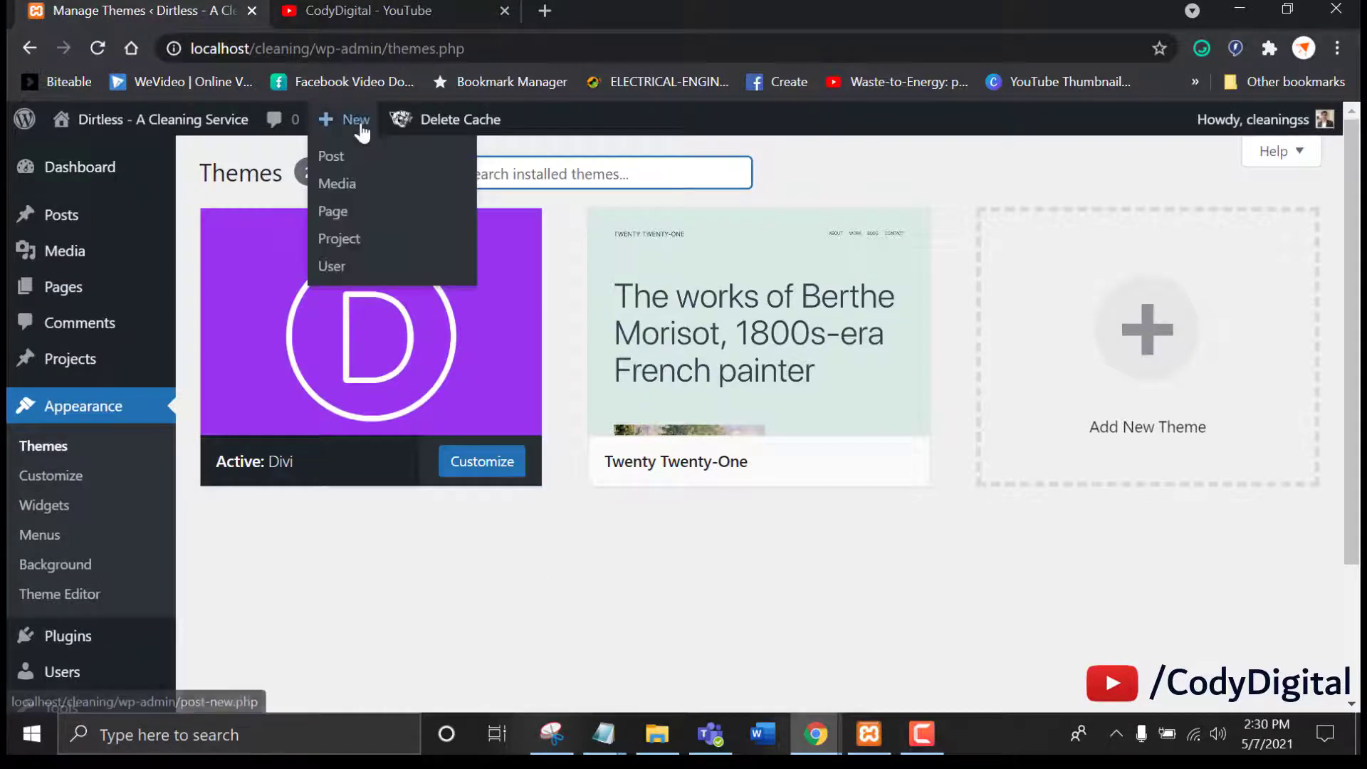
pyautogui.click(335, 213)
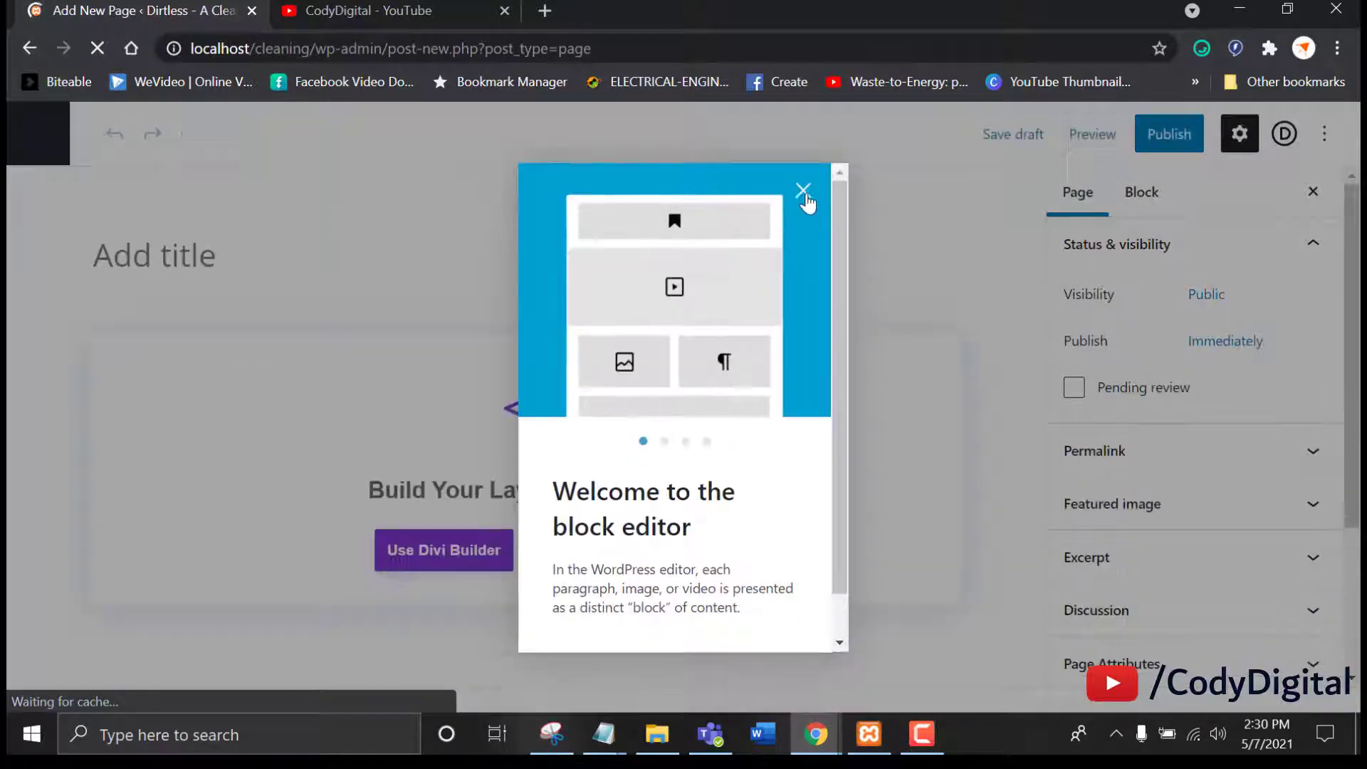
pyautogui.click(803, 191)
pyautogui.write('Yoga')
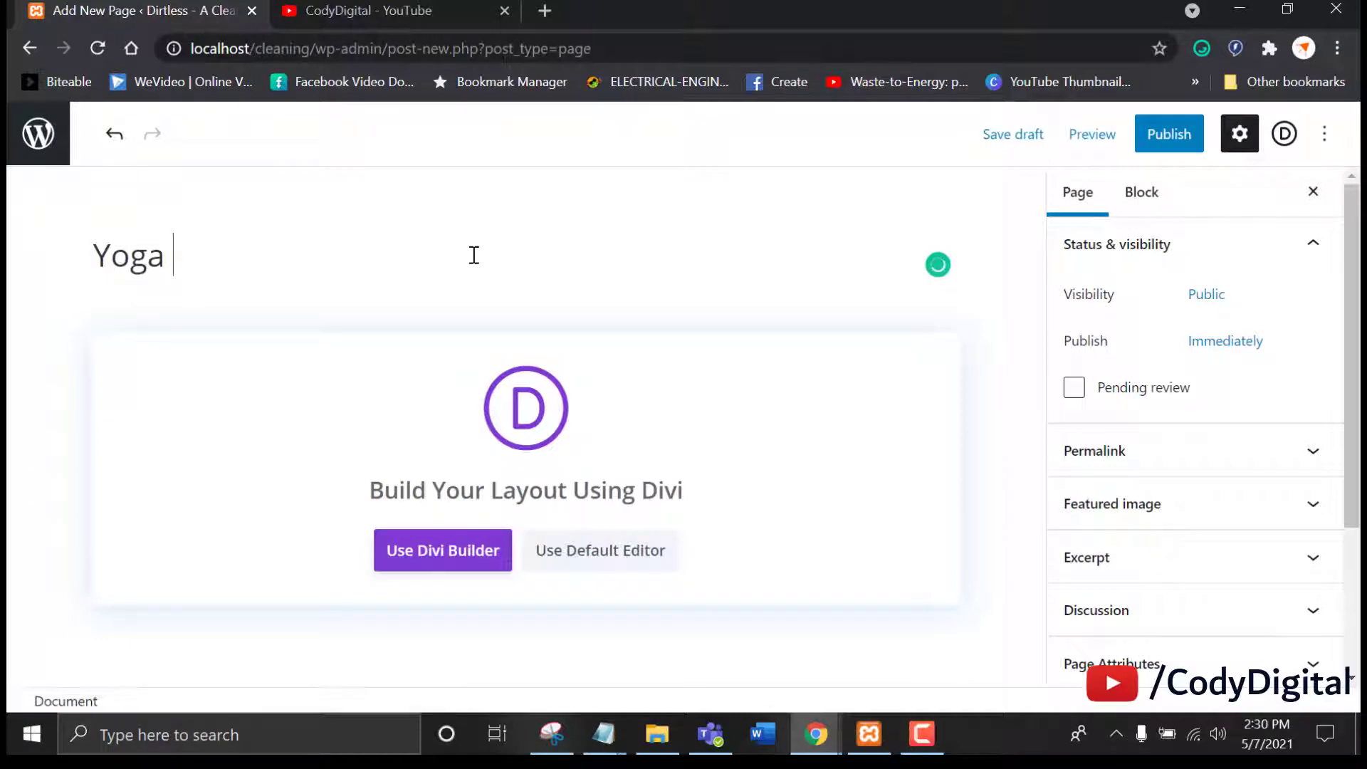
pyautogui.write(' Studio')
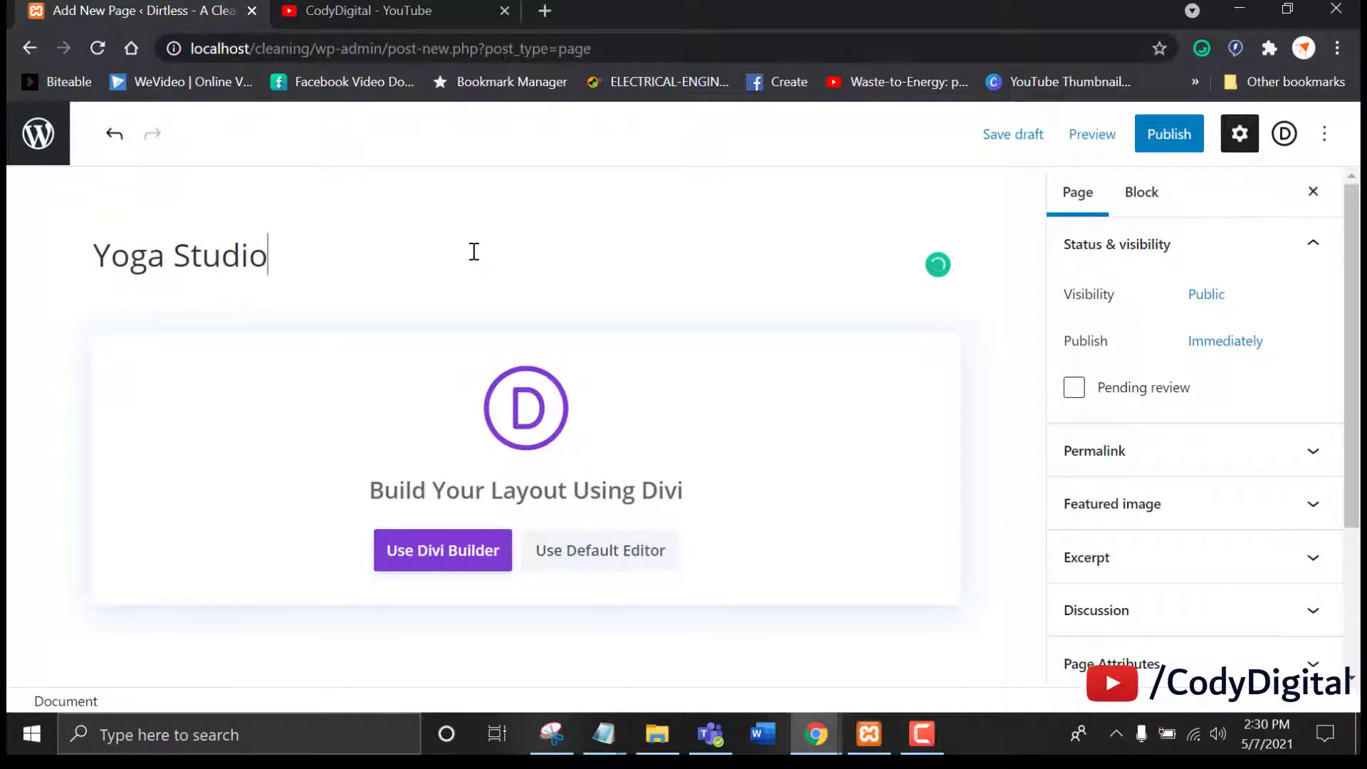
pyautogui.click(1170, 135)
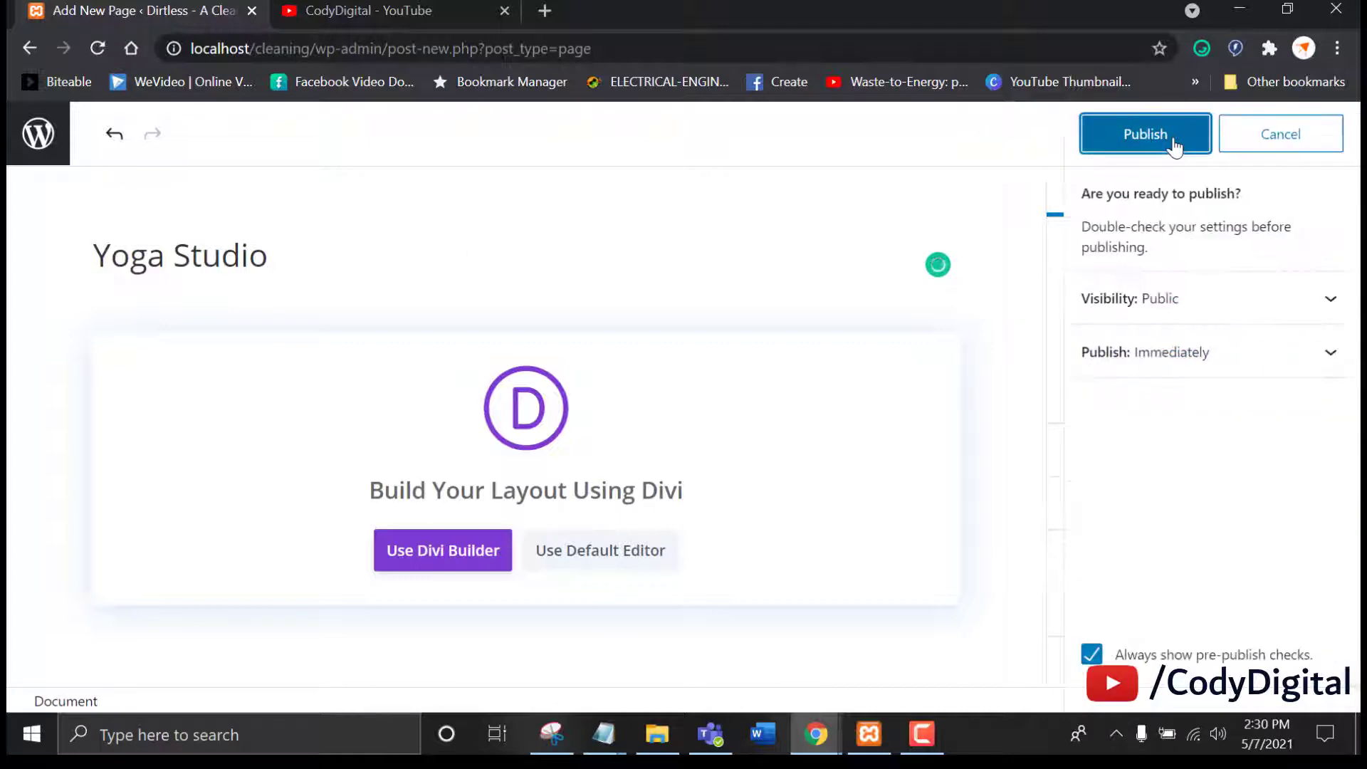
pyautogui.click(1173, 134)
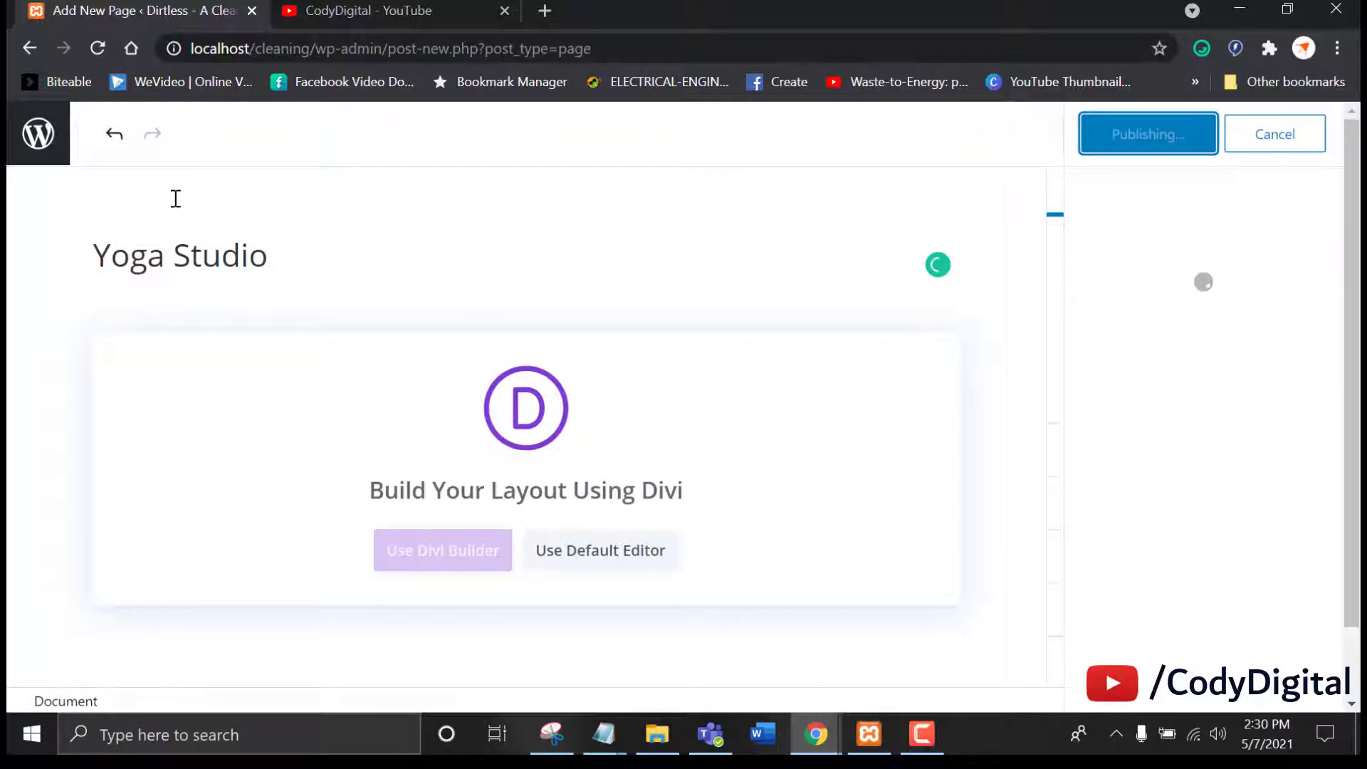
# Step: Leave the page editor and move the DiviYoga2017 layout in the Divi Library to the trash
pyautogui.click(42, 137)
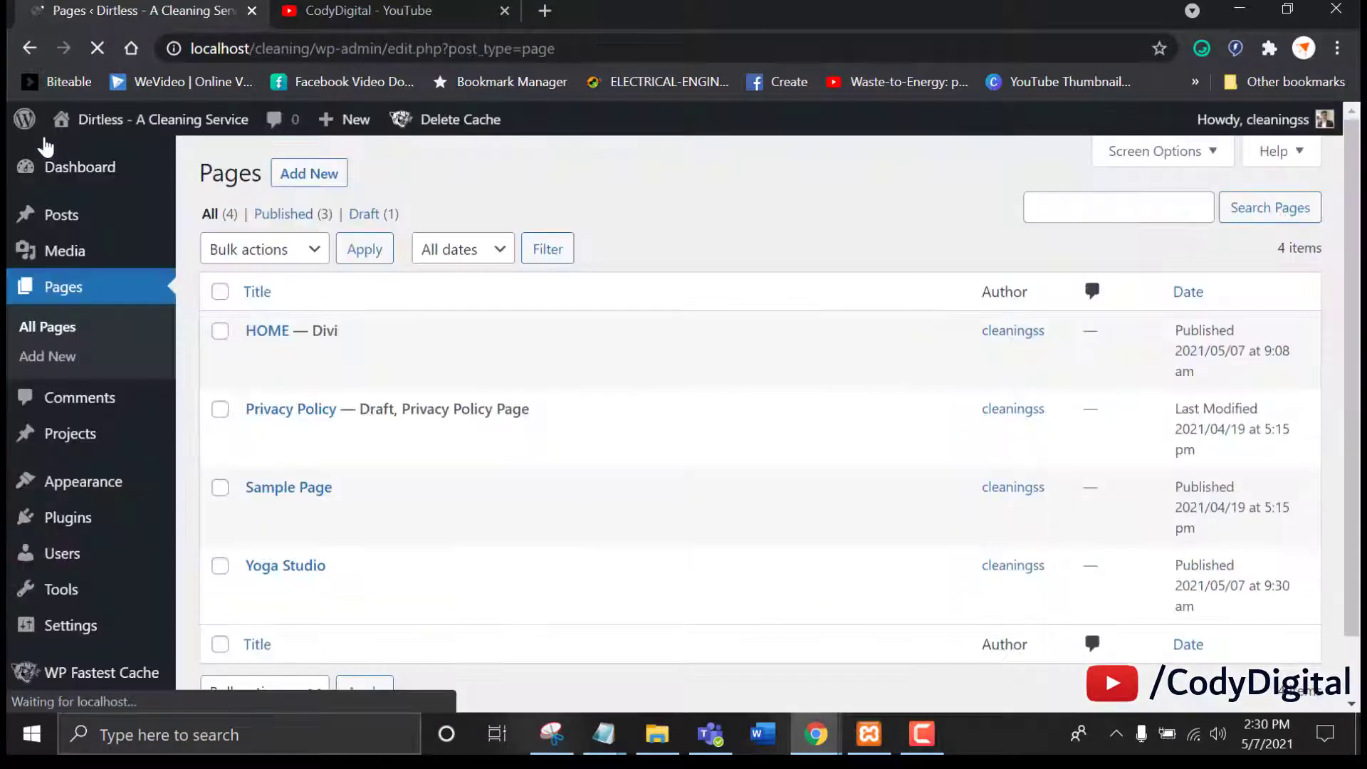
pyautogui.scroll(-1, 113, 399)
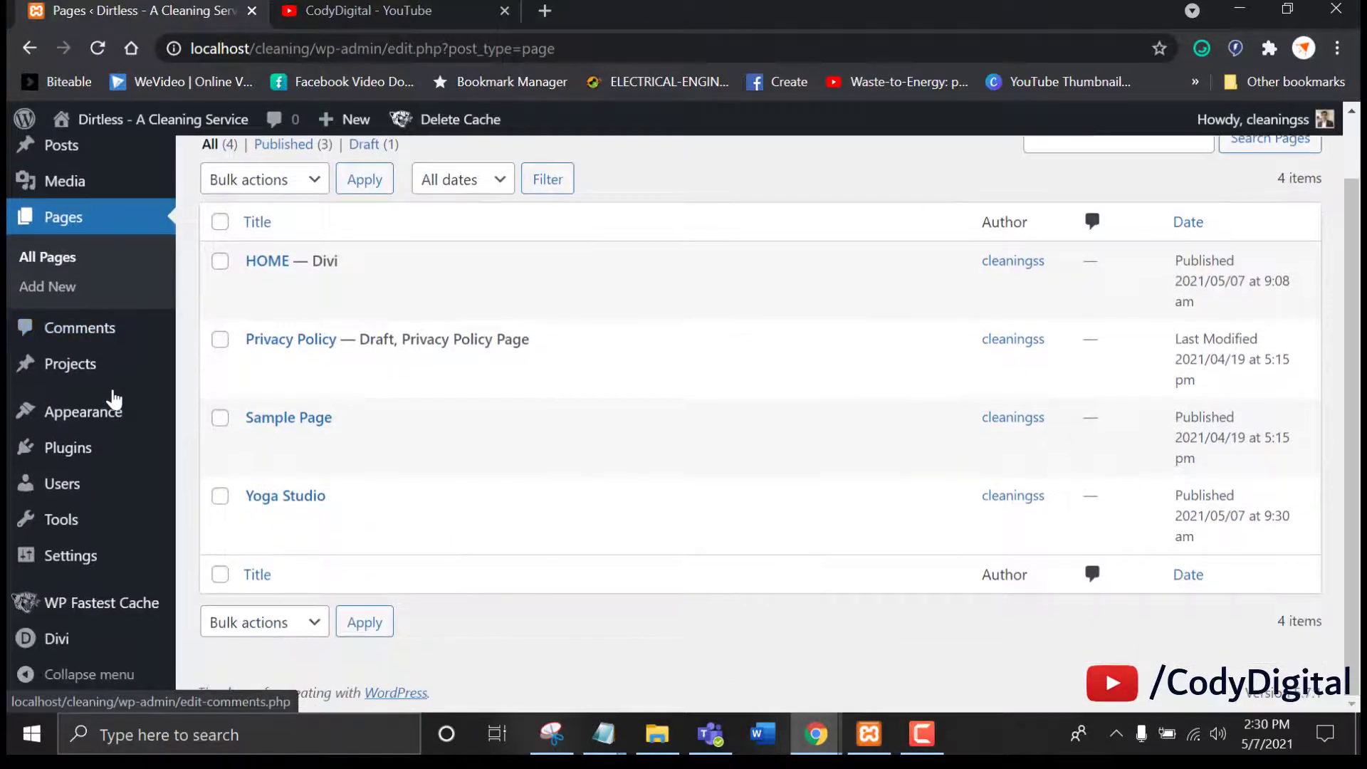
pyautogui.moveTo(79, 640)
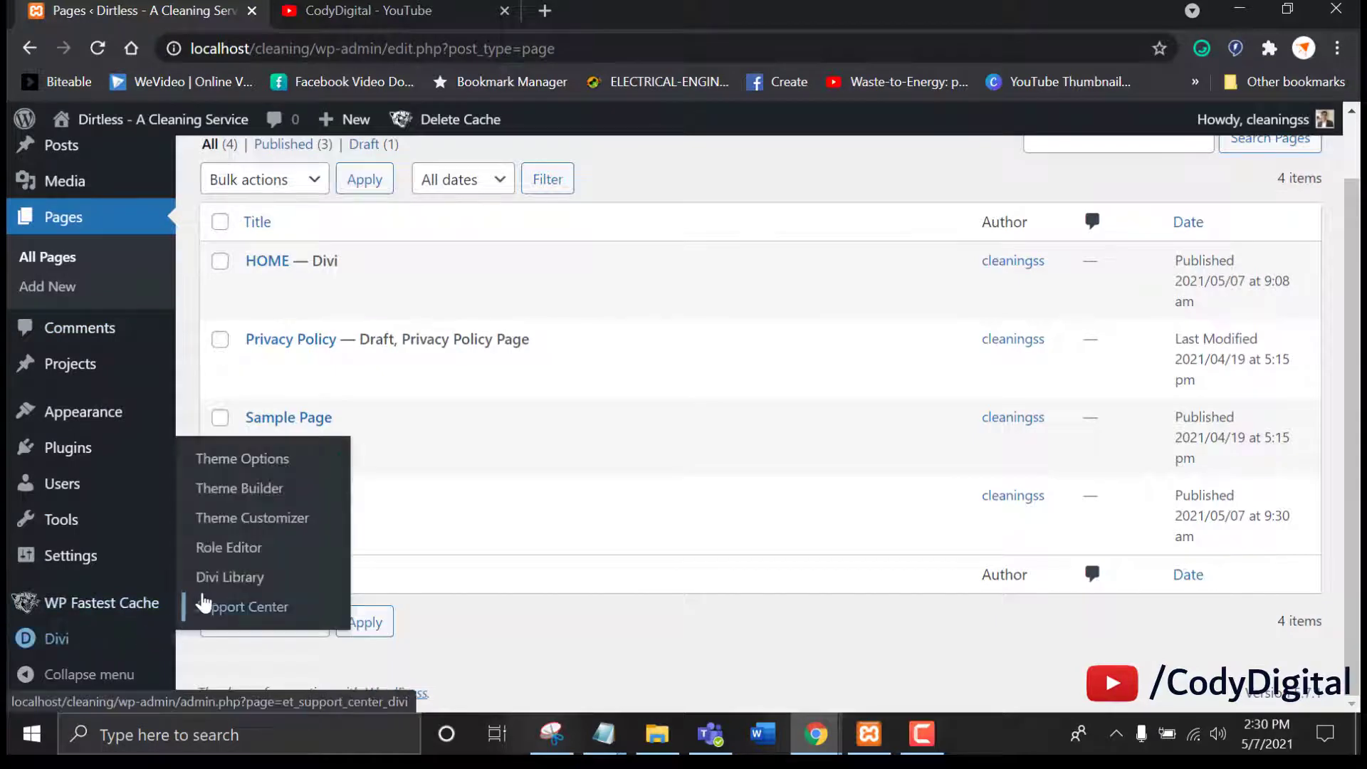
pyautogui.click(233, 578)
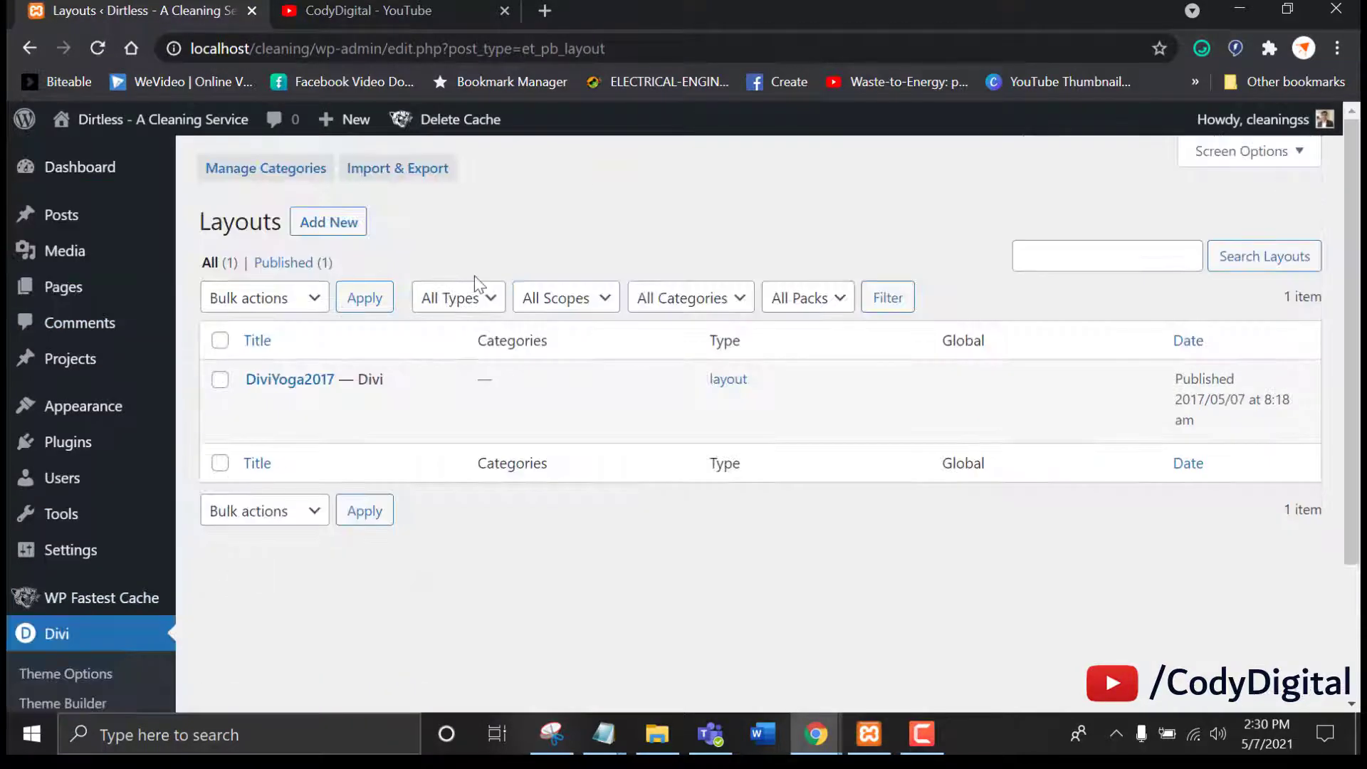
pyautogui.click(366, 406)
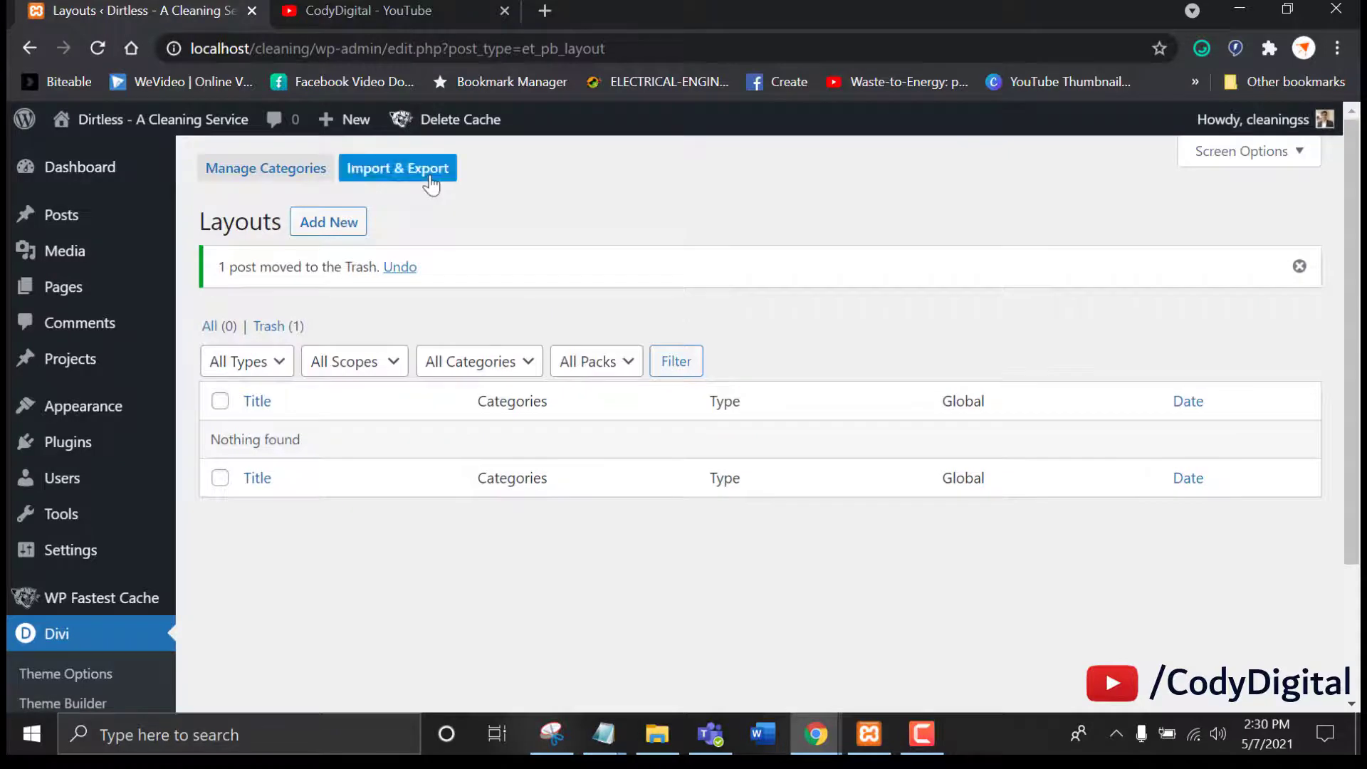
# Step: Start a Divi layout import and, while choosing its file, extract the "CodyDigital - Yoga!" archive in place, replacing all existing files
pyautogui.click(431, 184)
pyautogui.click(641, 312)
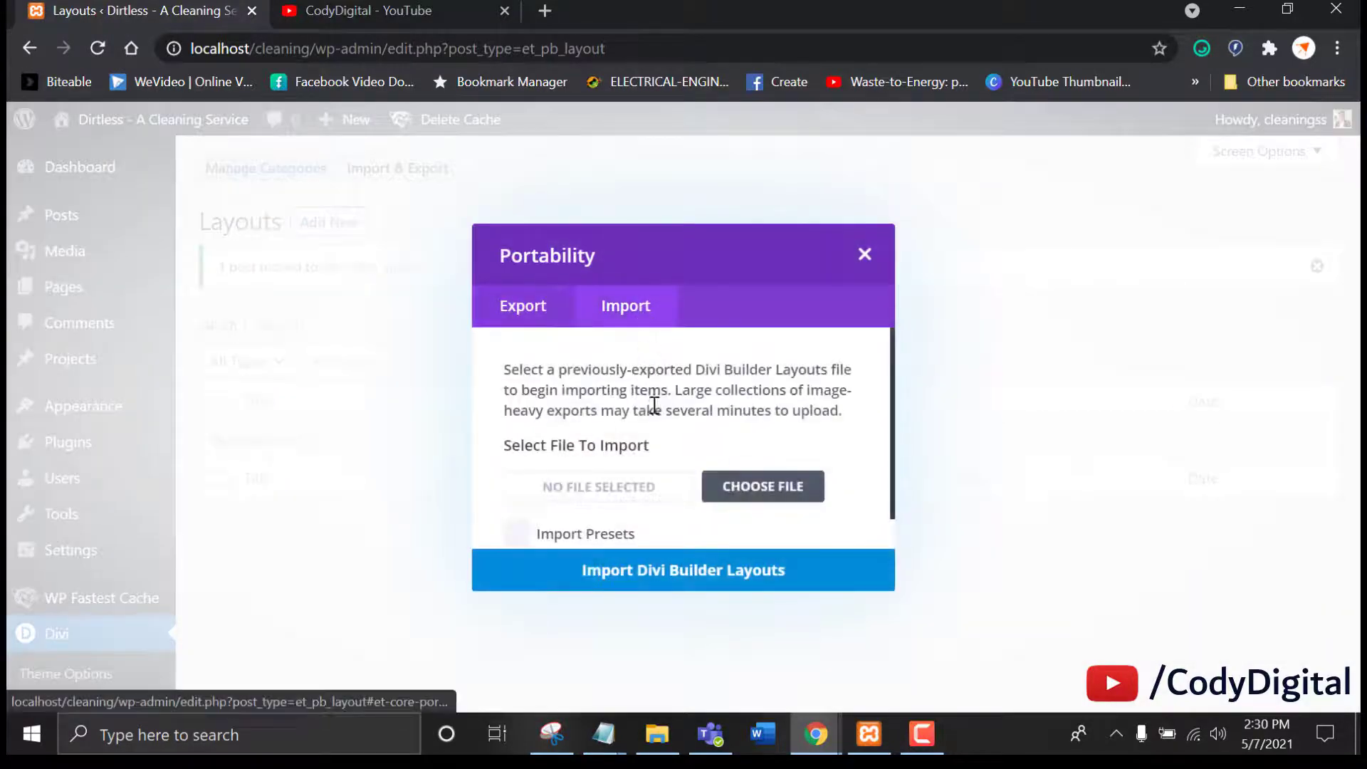
pyautogui.click(636, 495)
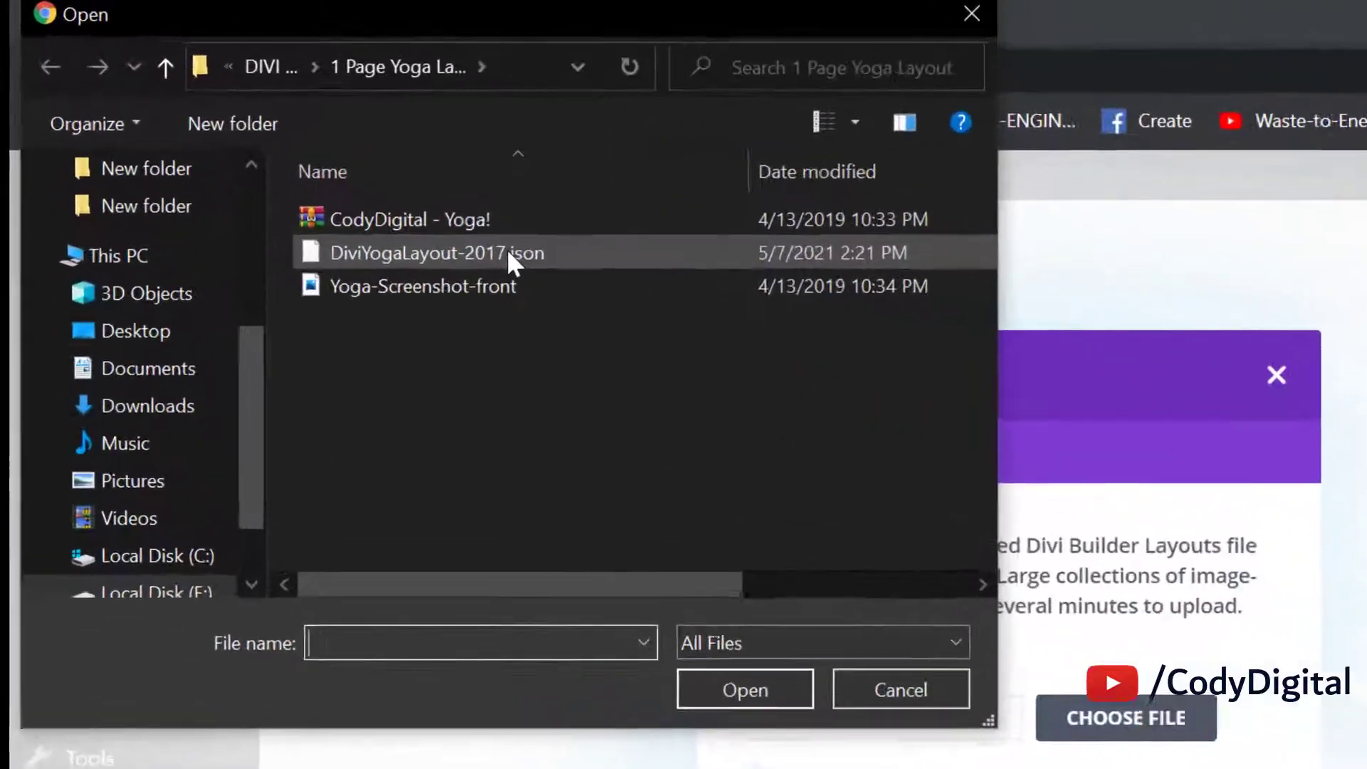
pyautogui.click(346, 172)
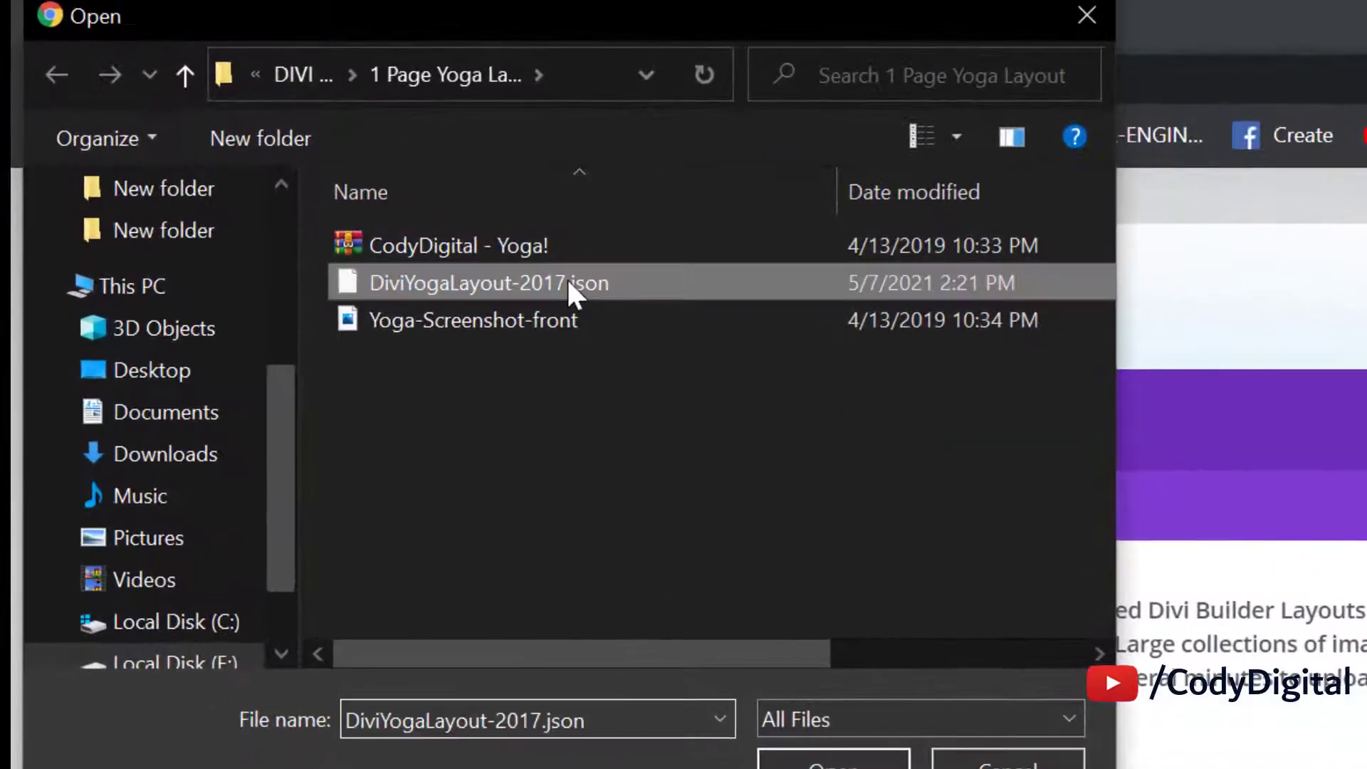
pyautogui.click(507, 241)
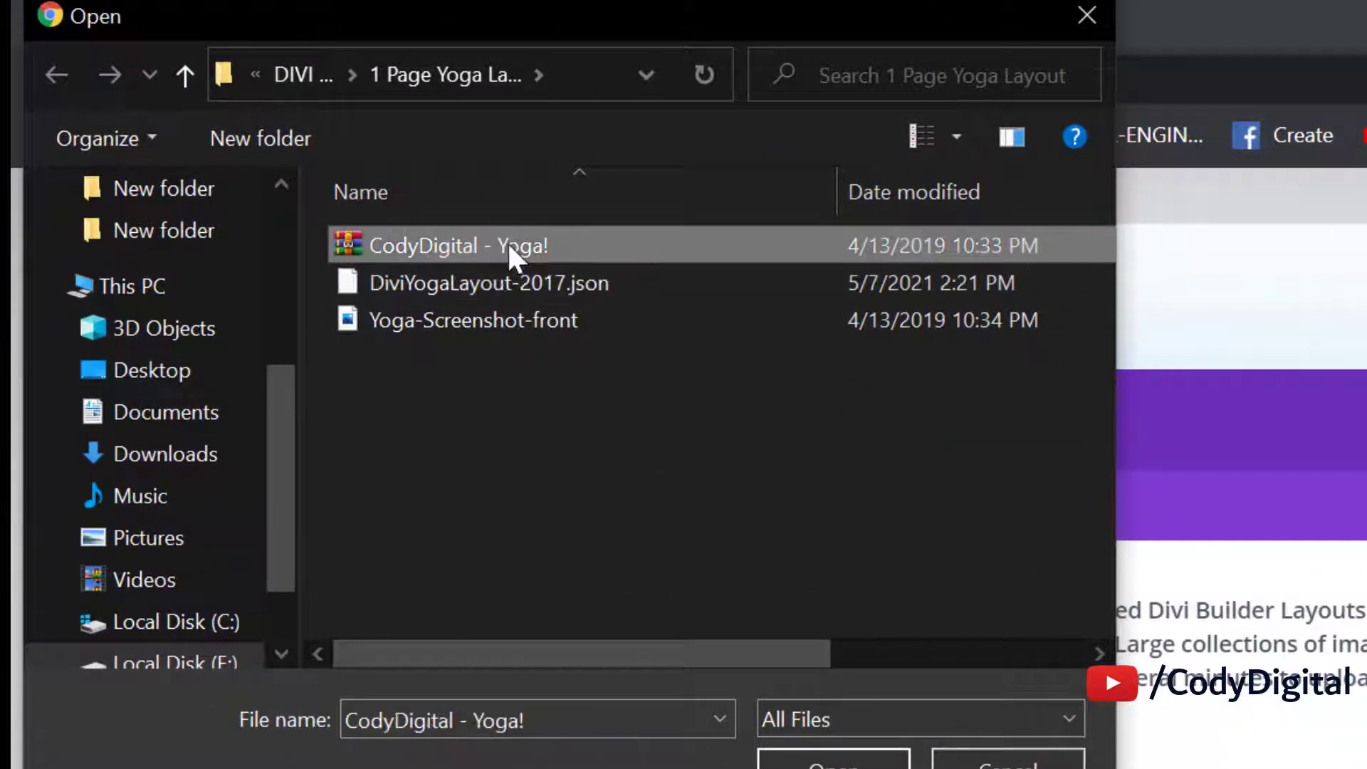
pyautogui.rightClick(508, 240)
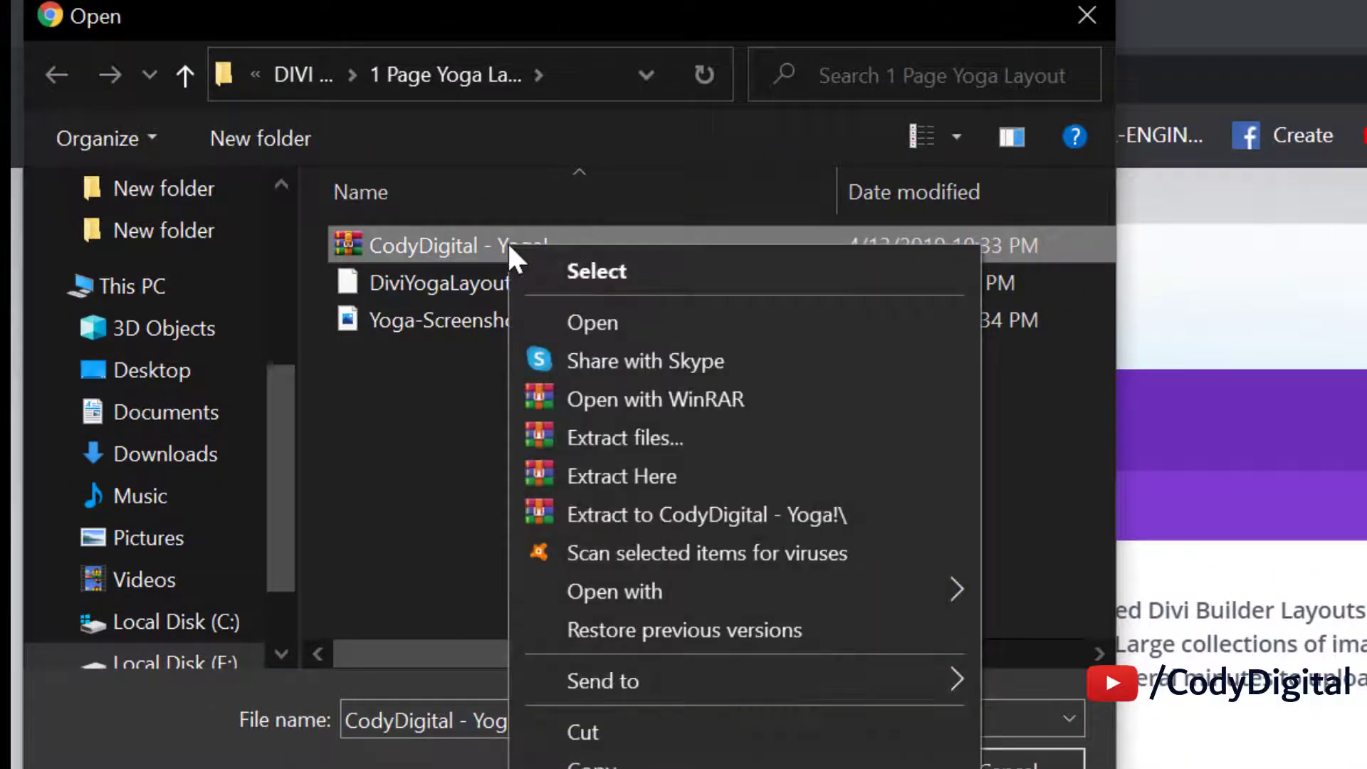
pyautogui.click(608, 476)
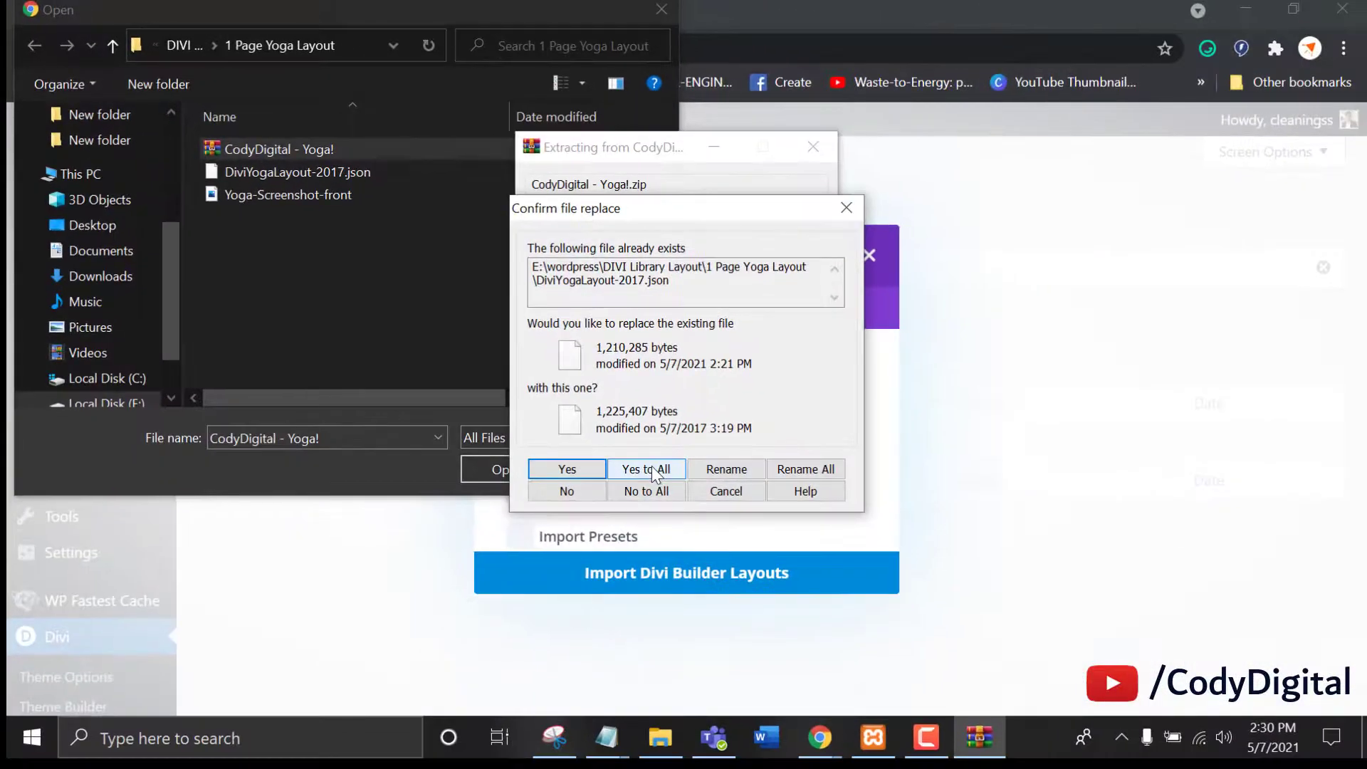
pyautogui.click(992, 719)
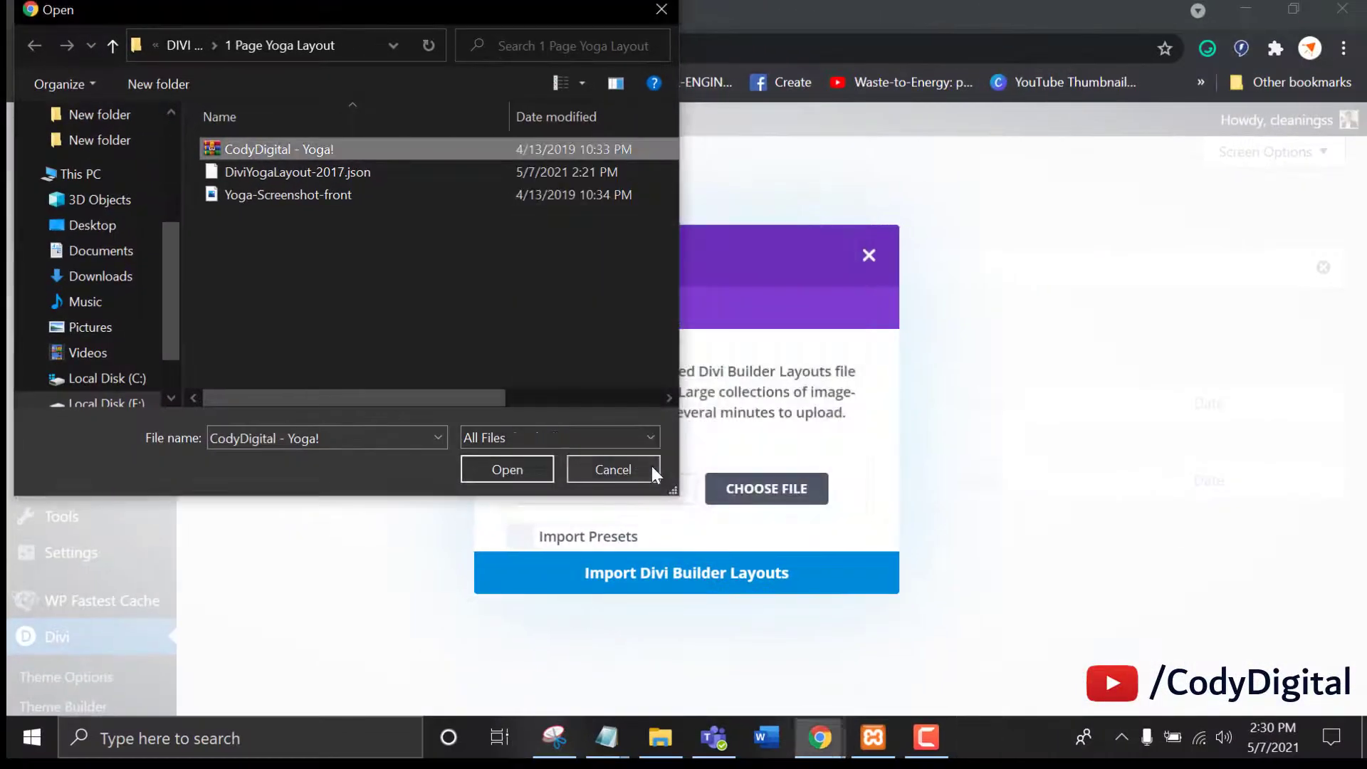
# Step: Import the extracted DiviYogaLayout-2017.json file into the Divi Library
pyautogui.click(306, 172)
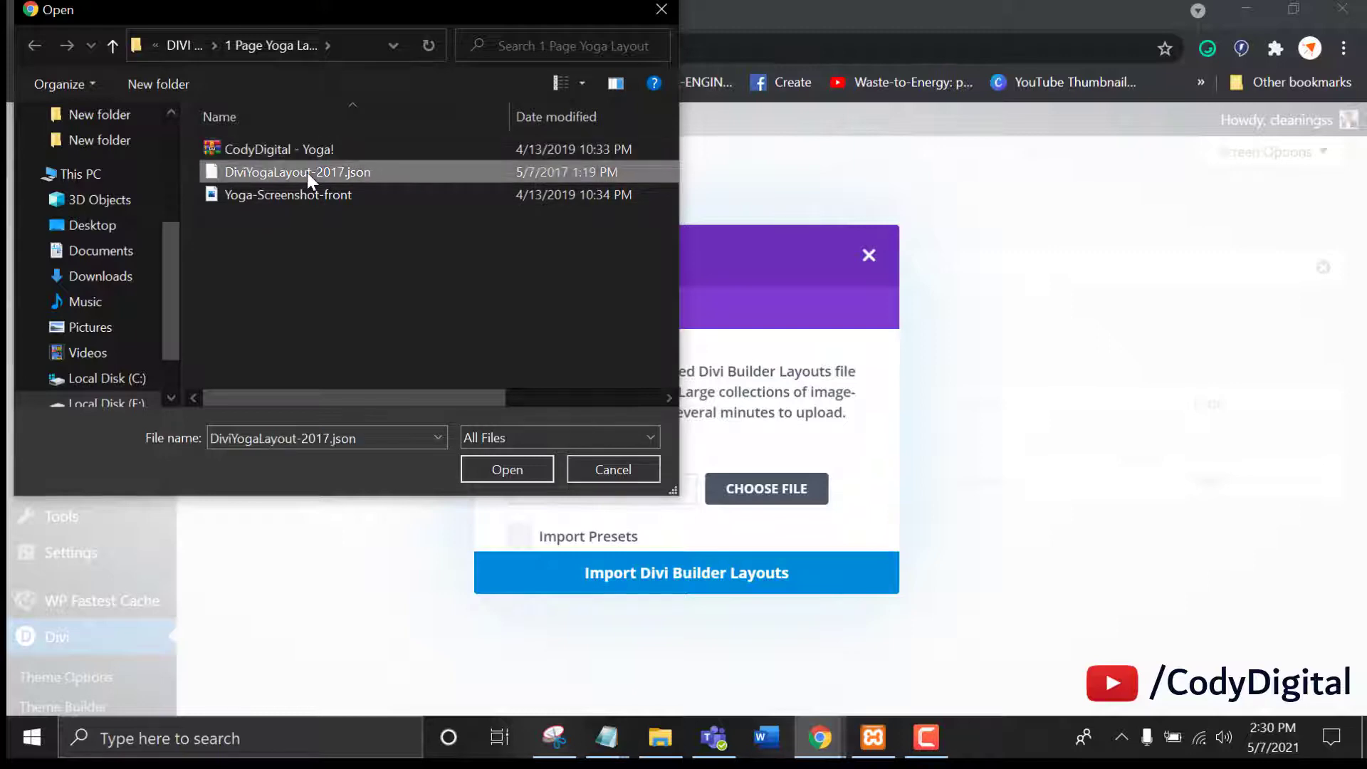
pyautogui.click(506, 470)
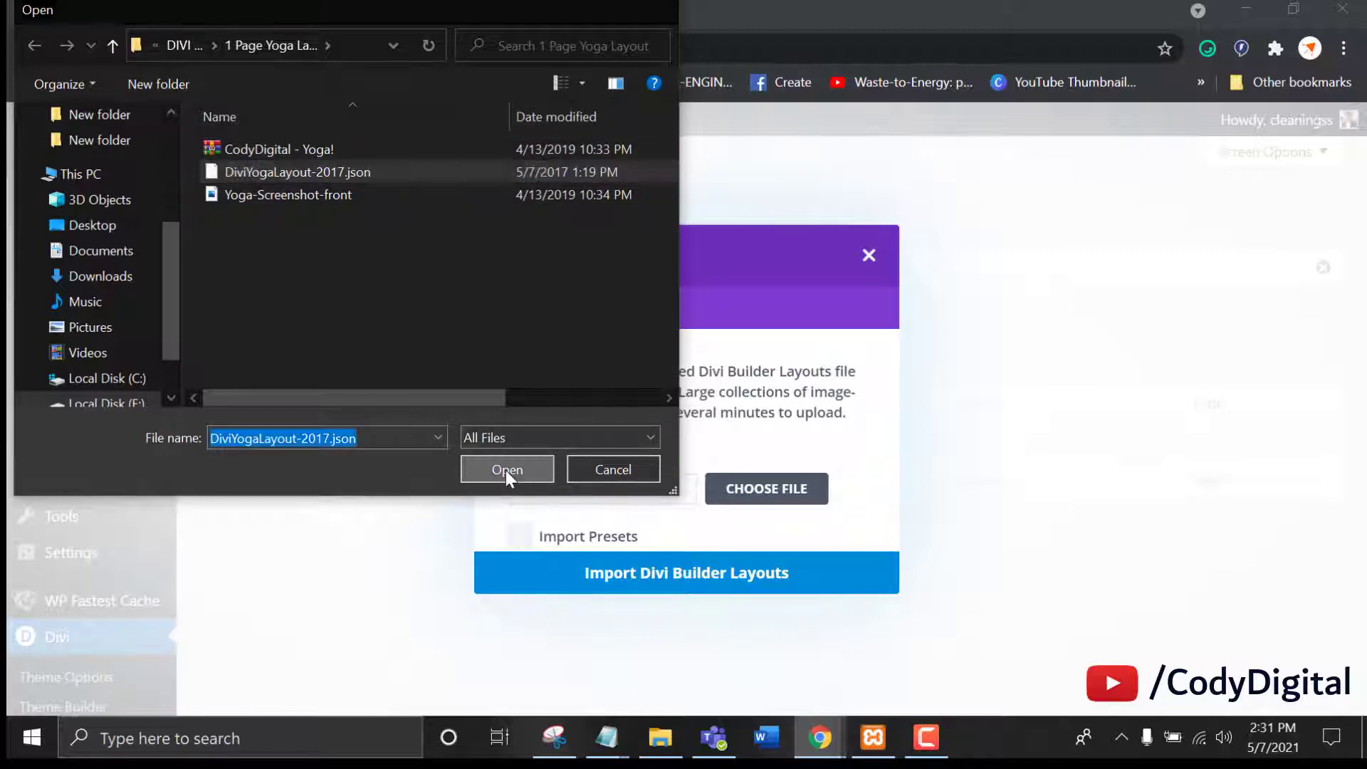
pyautogui.click(659, 576)
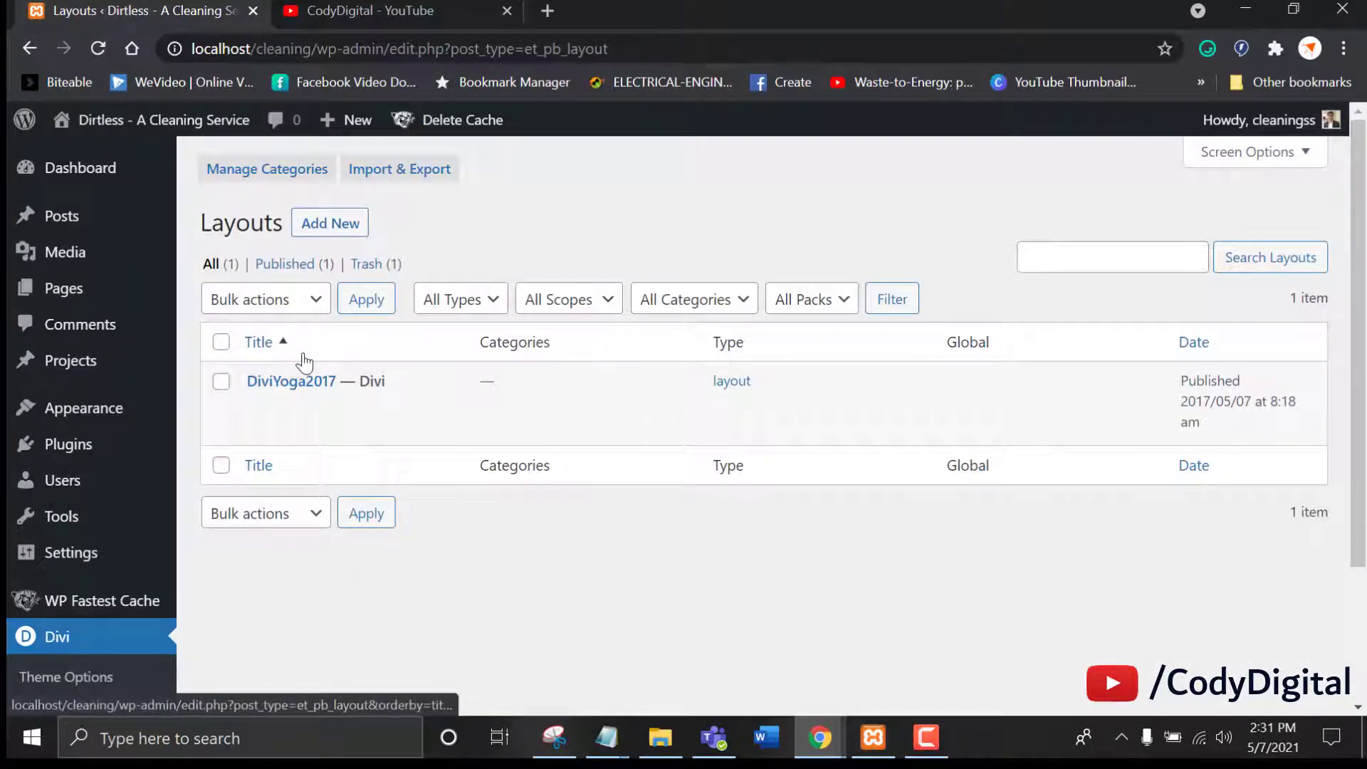
# Step: In the Divi Theme Builder, add the saved DiviYoga2017 layout as the default template's global body and save the changes
pyautogui.scroll(-3, 79, 689)
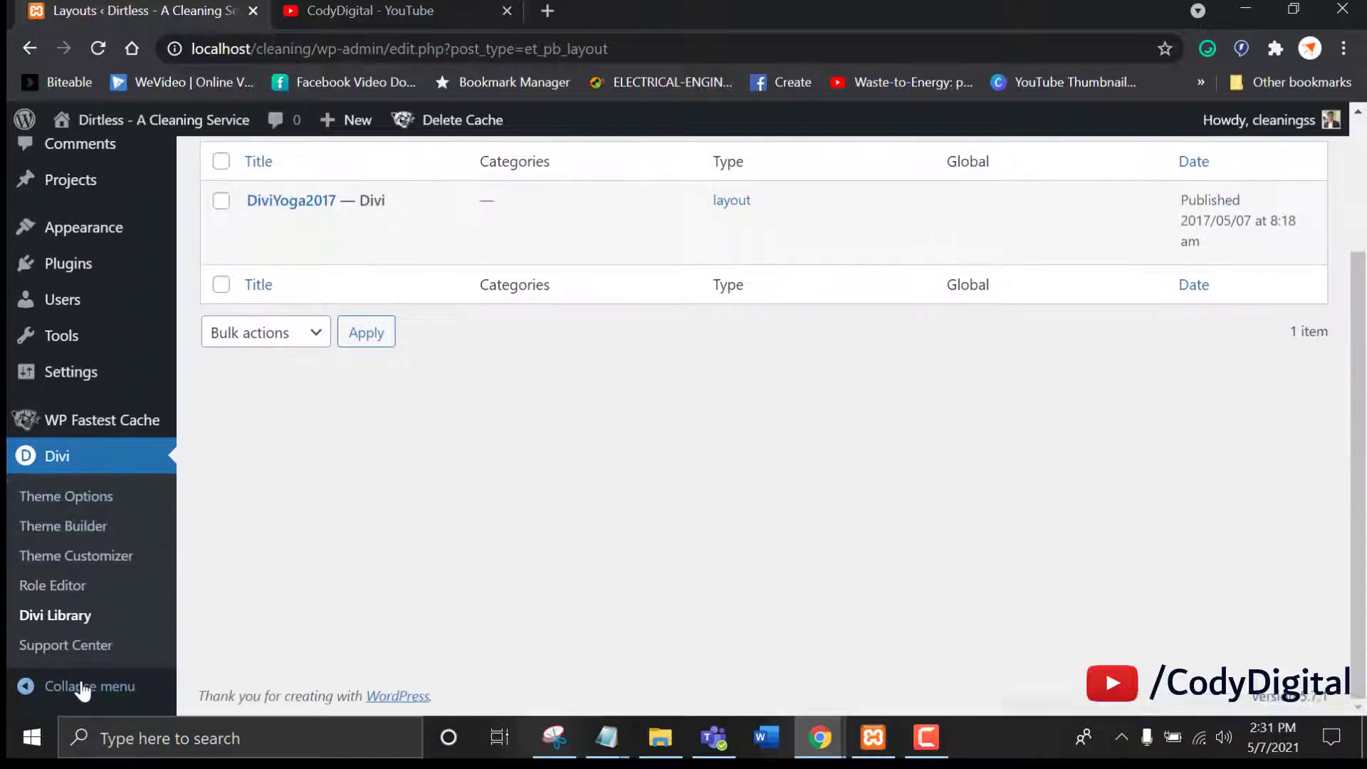
pyautogui.click(87, 535)
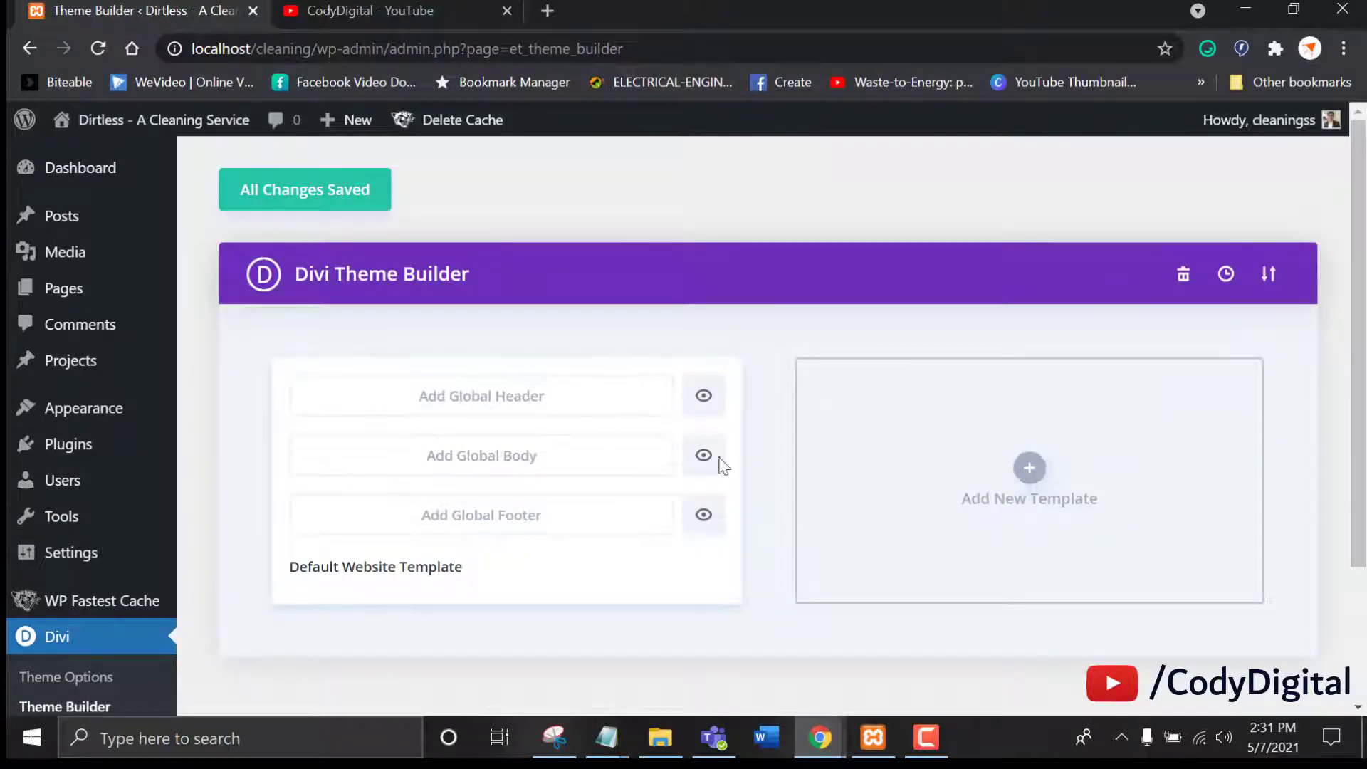
pyautogui.click(607, 464)
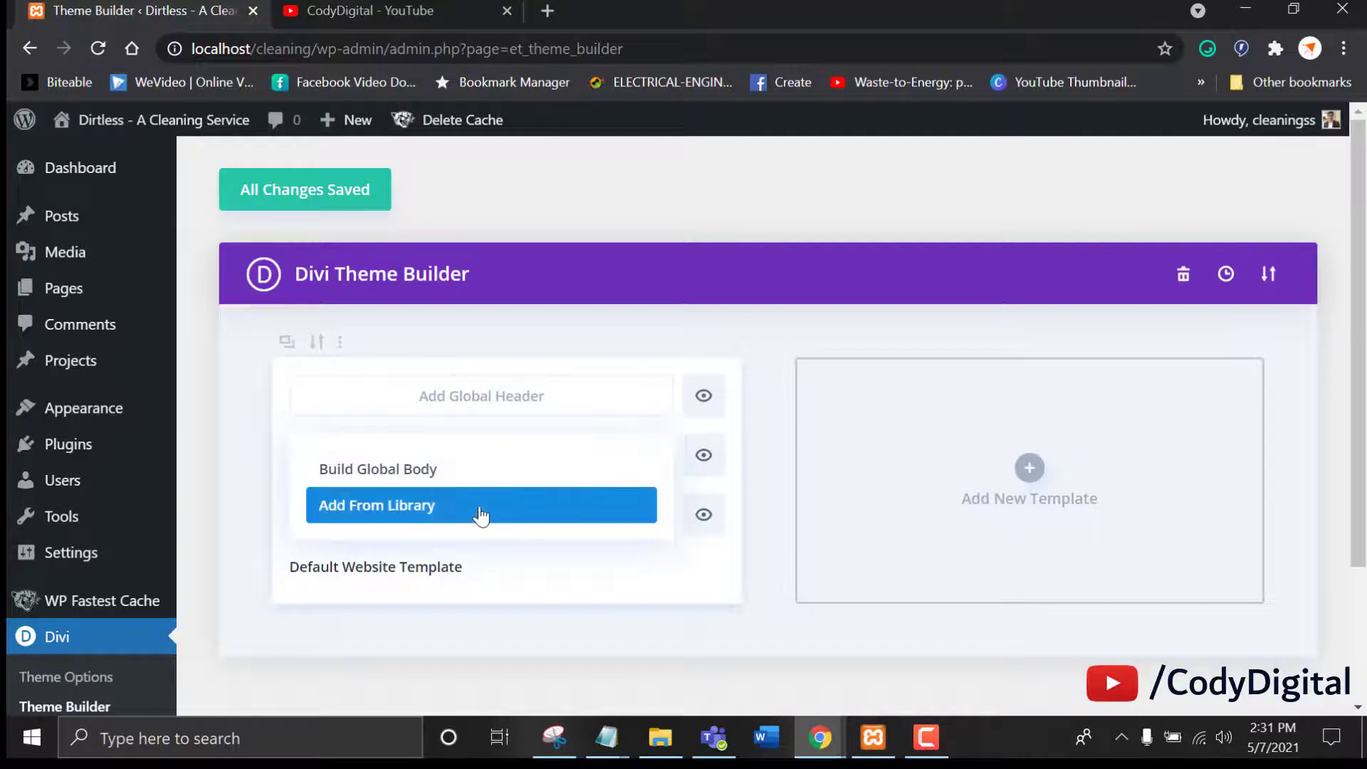
pyautogui.click(480, 510)
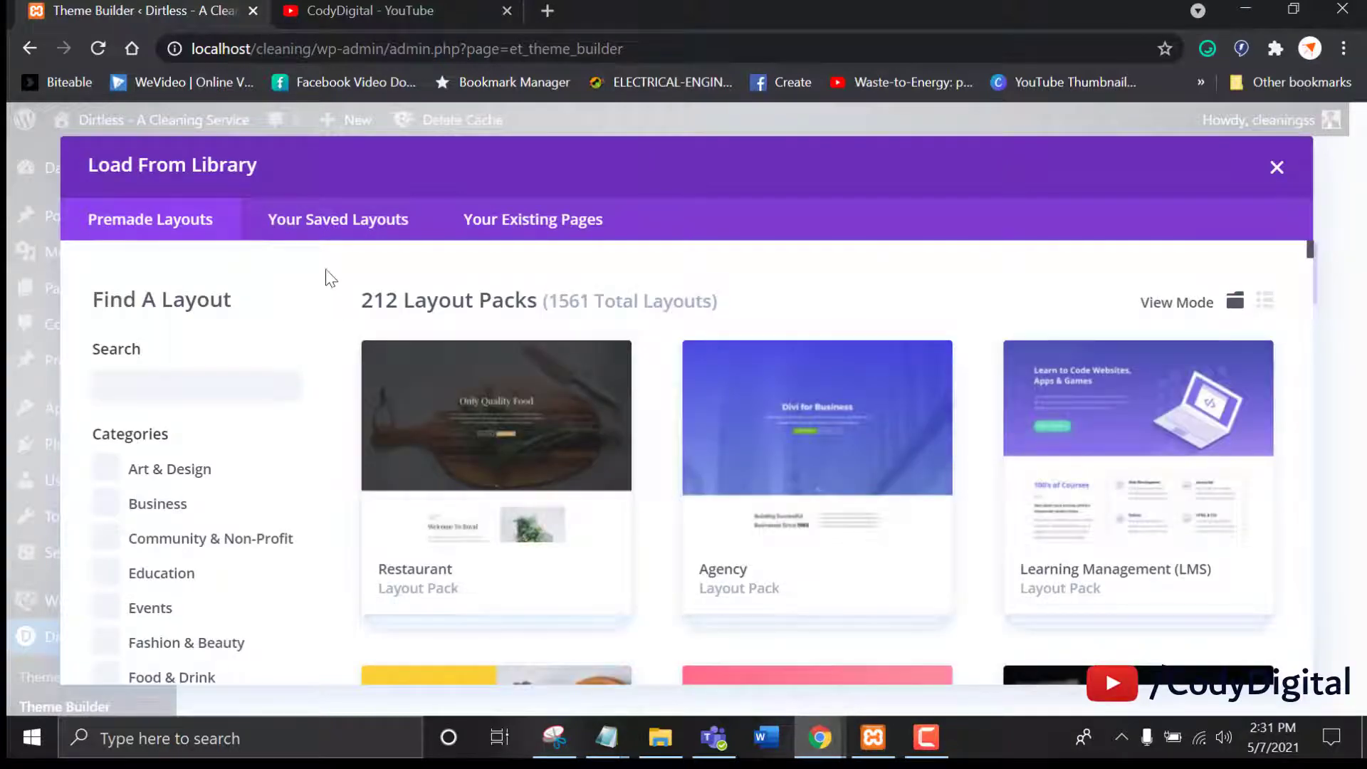
pyautogui.click(321, 222)
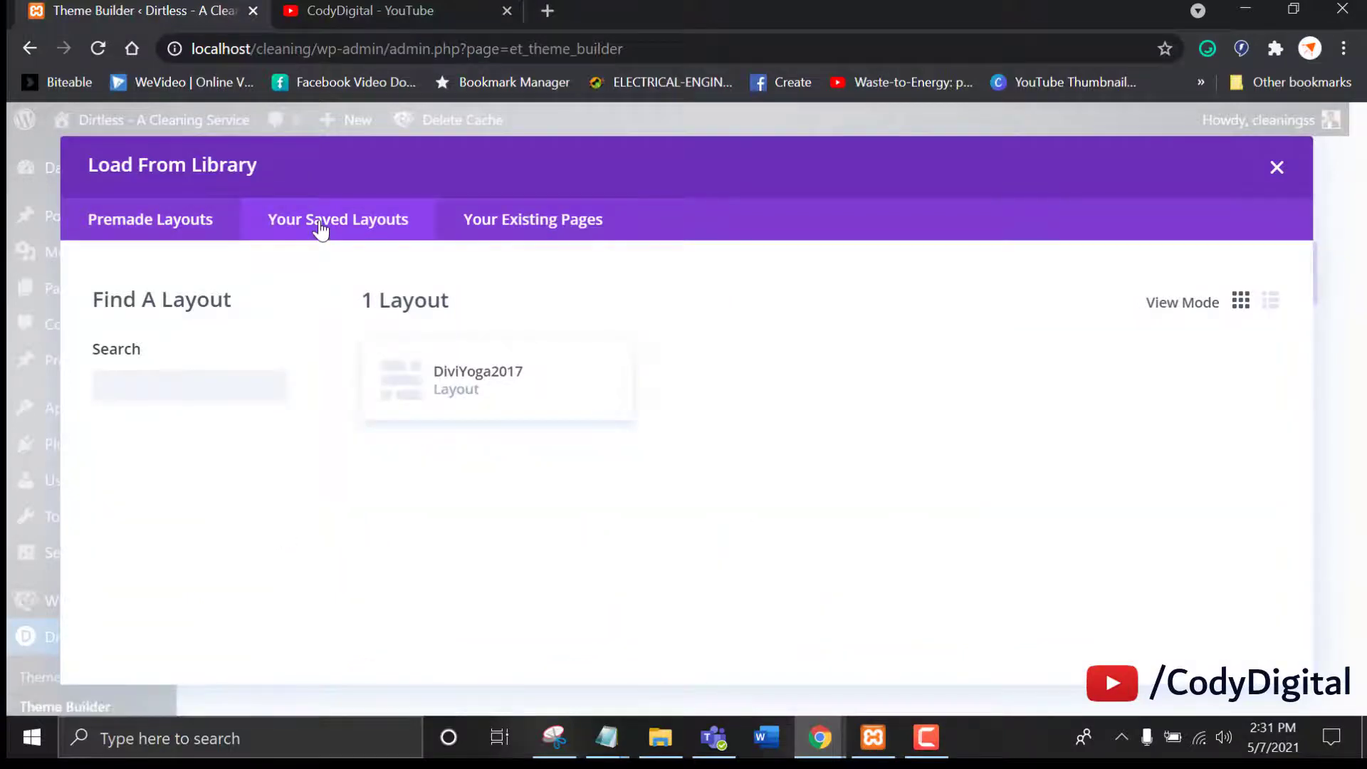
pyautogui.click(505, 358)
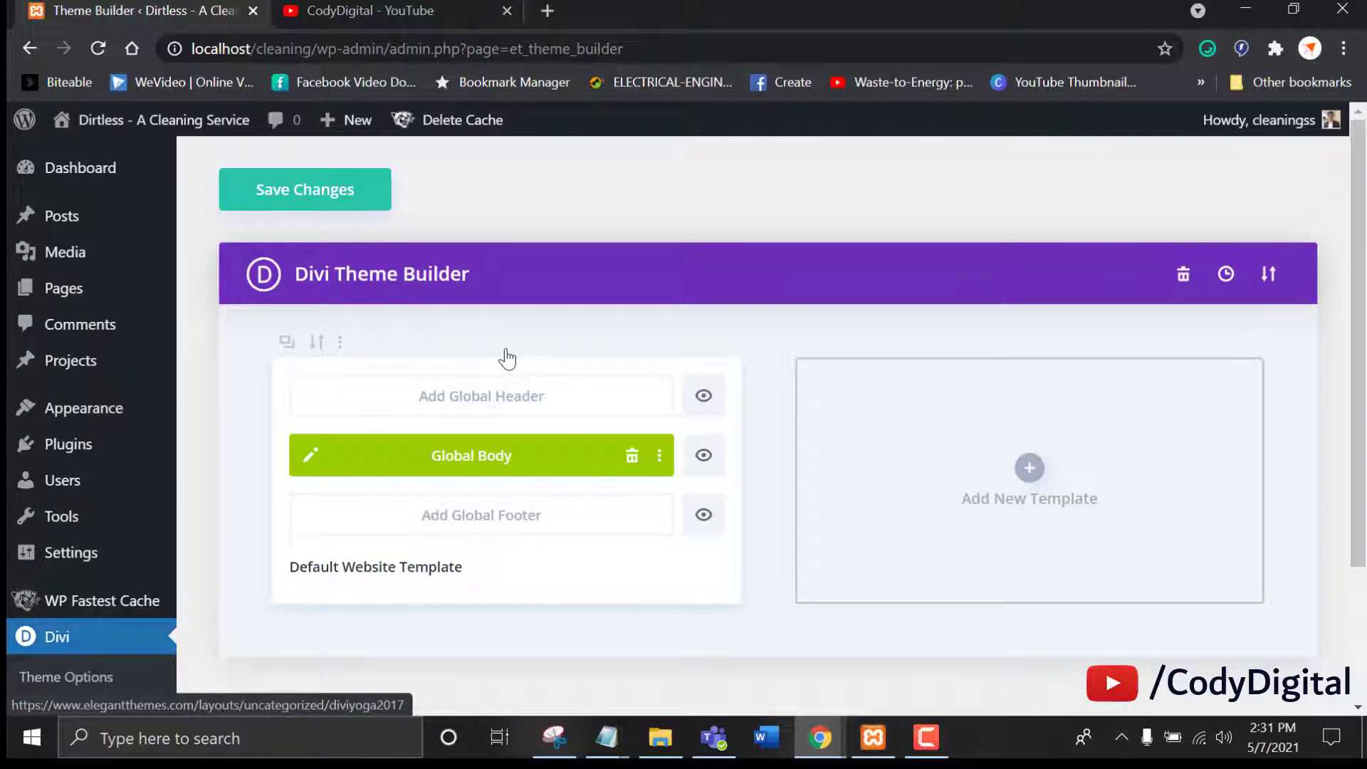
pyautogui.click(348, 200)
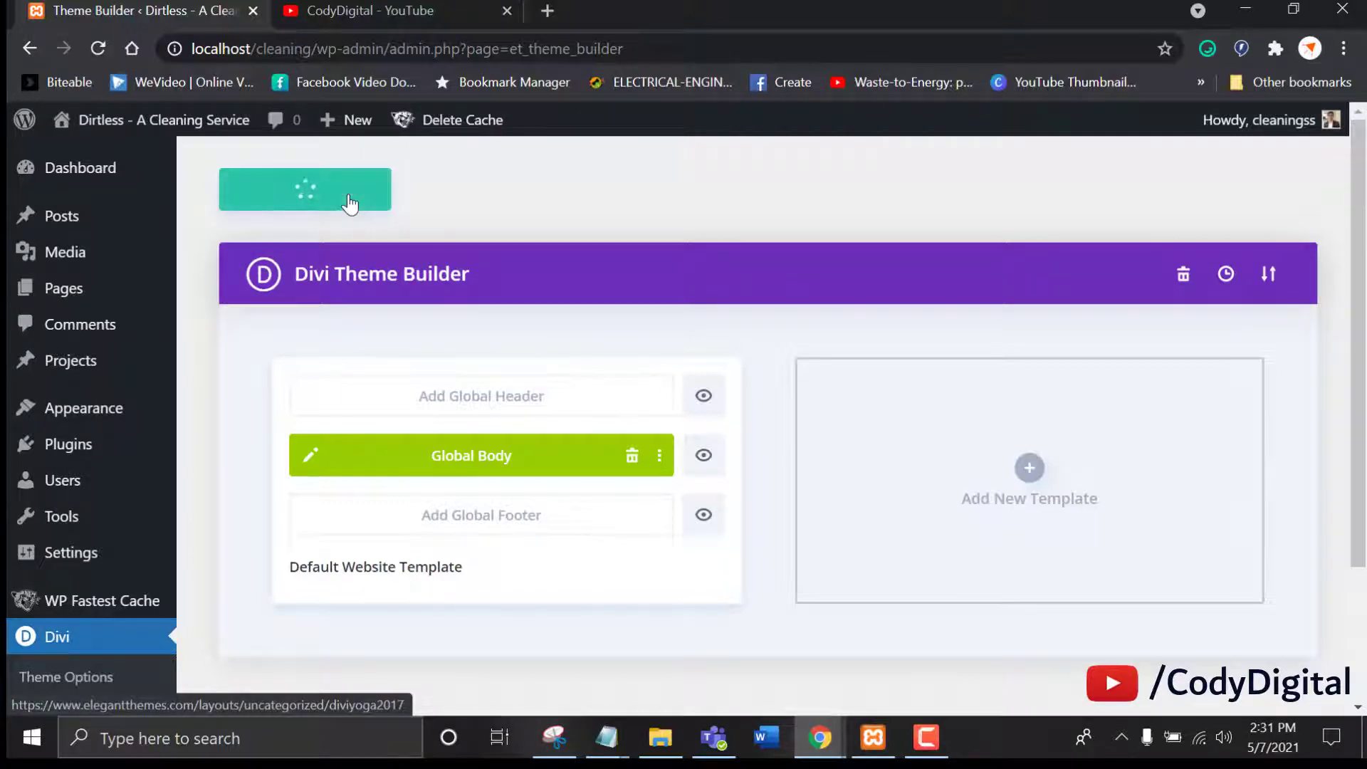
# Step: Open the live site in a separate tab and review the whole page with the yoga layout applied
pyautogui.moveTo(189, 131)
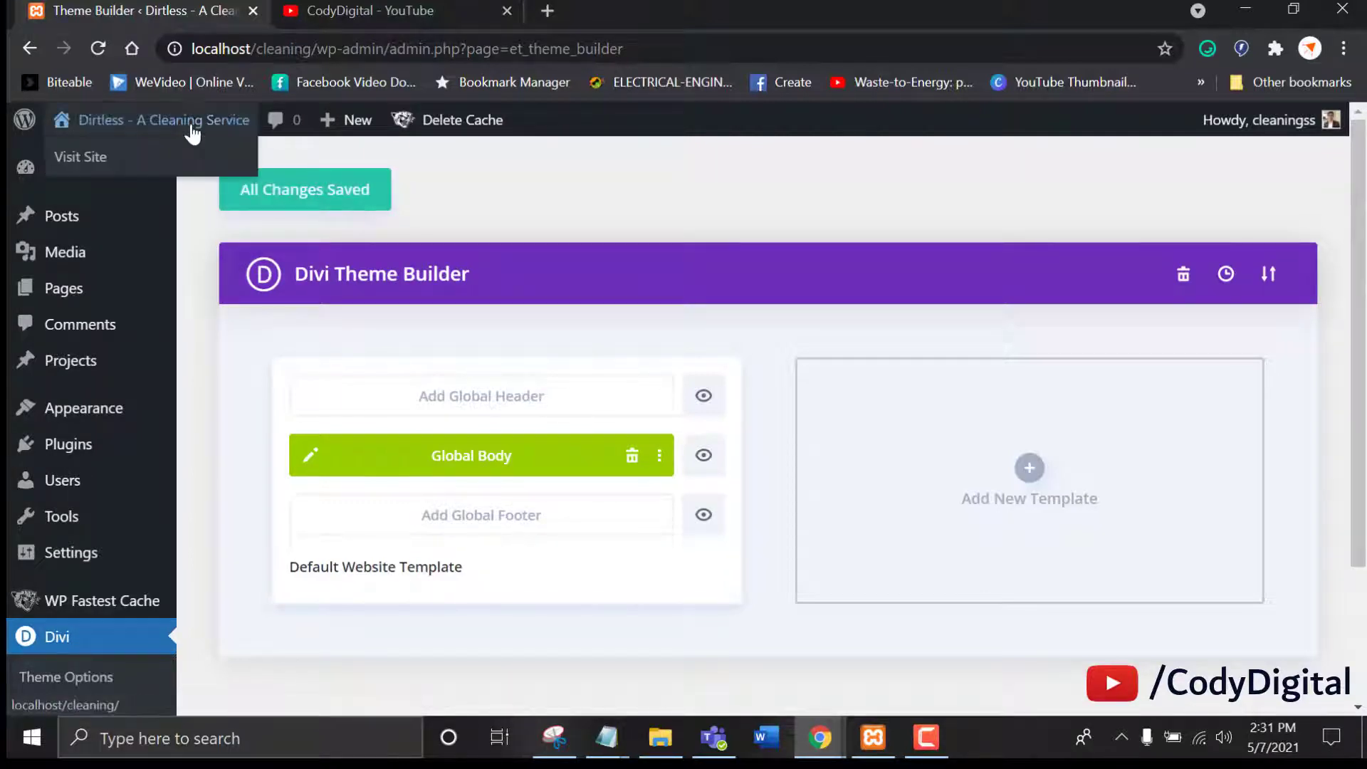
pyautogui.middleClick(168, 169)
pyautogui.click(382, 7)
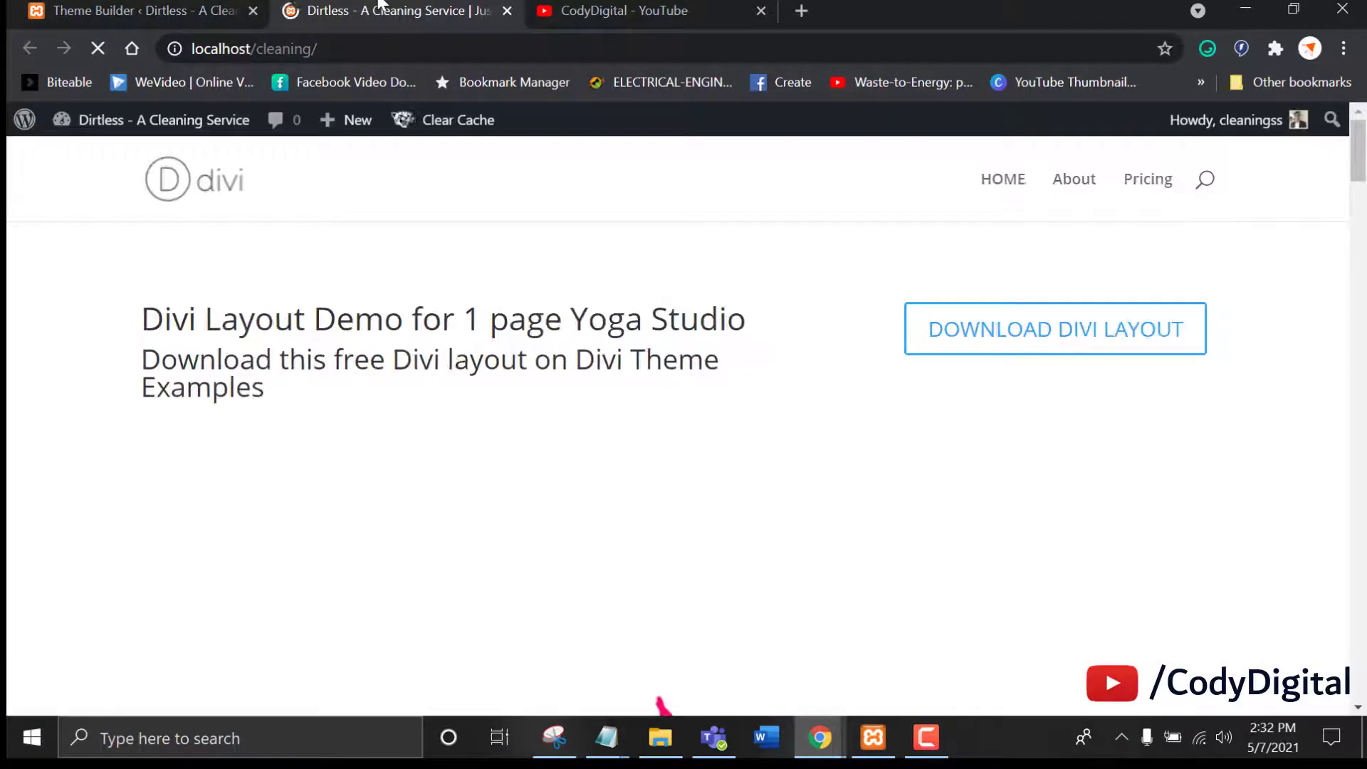
pyautogui.moveTo(1360, 153); pyautogui.dragTo(1360, 712)
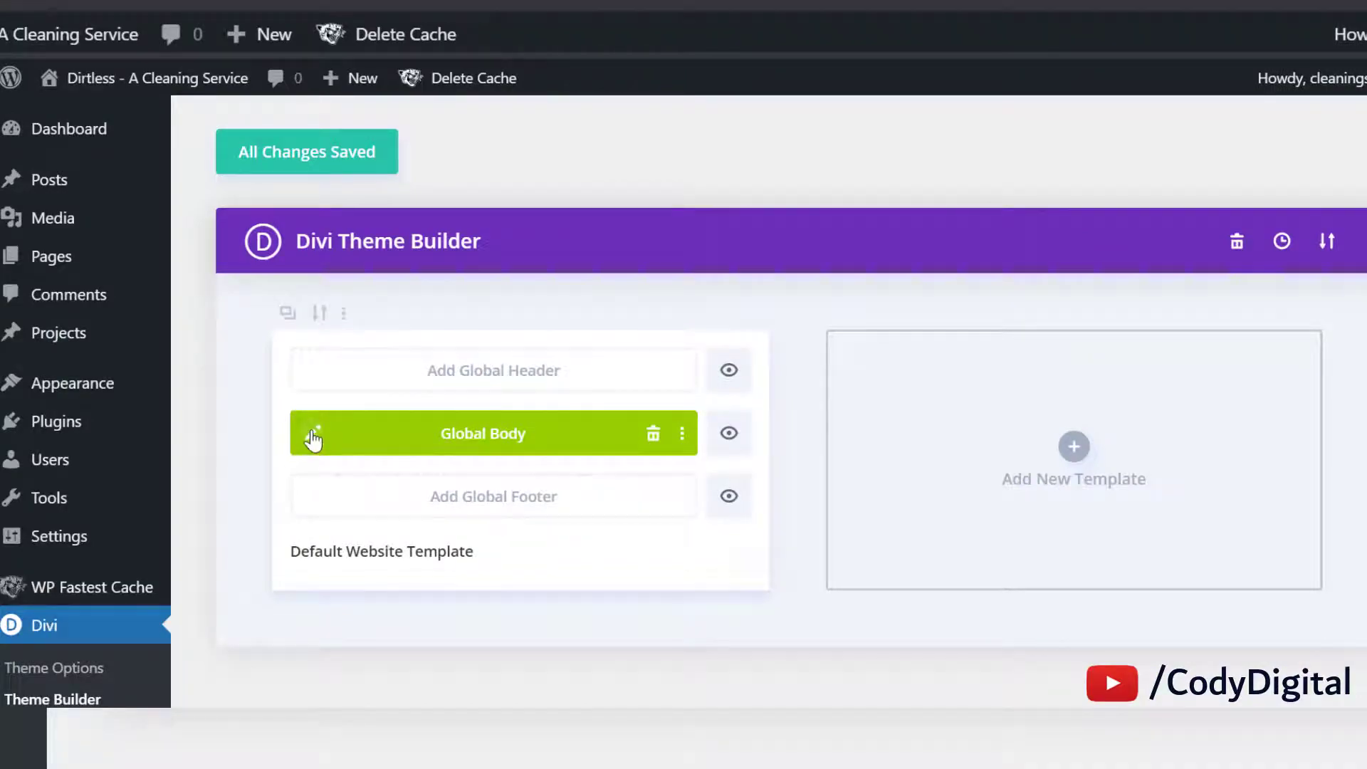
# Step: Edit the global body layout, deleting the demo section with the download button and the Google map module below the contact form
pyautogui.click(314, 435)
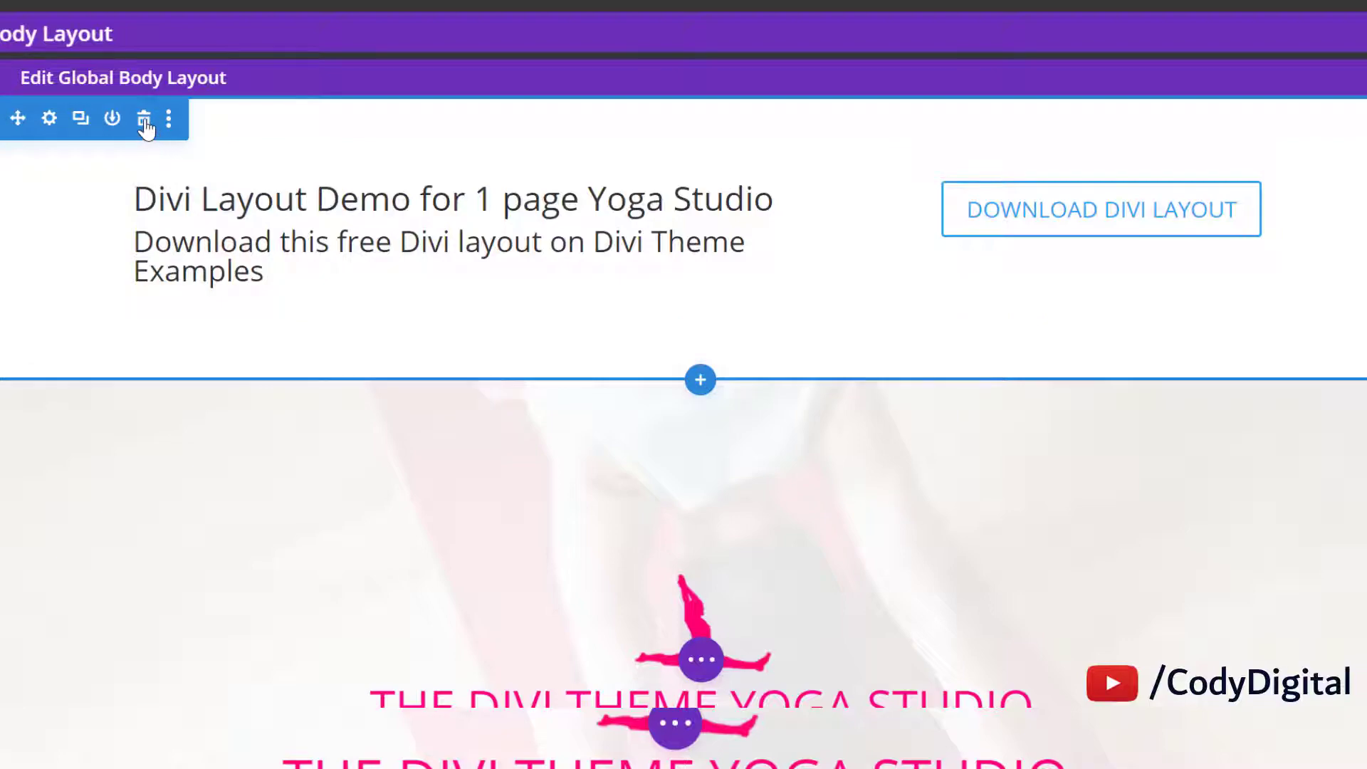
pyautogui.click(144, 120)
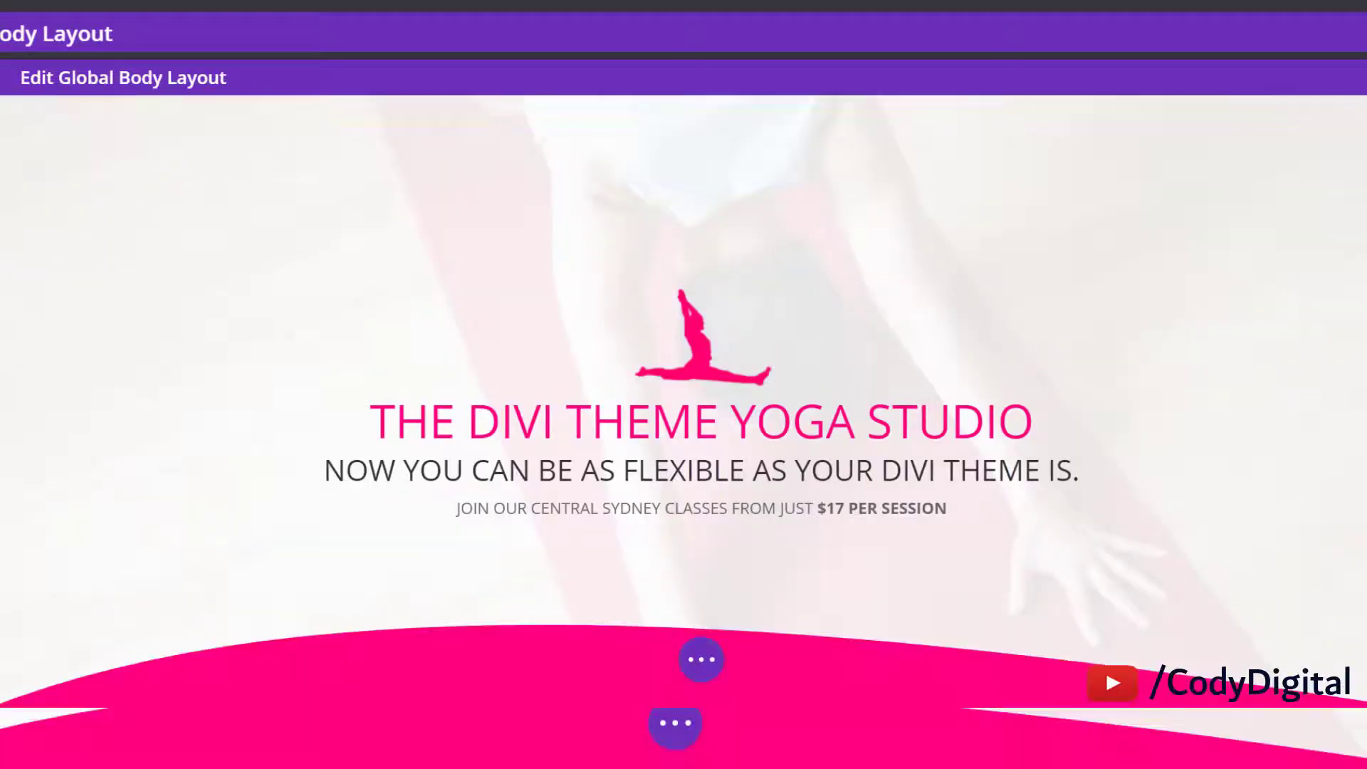
pyautogui.scroll(-15, 683, 427)
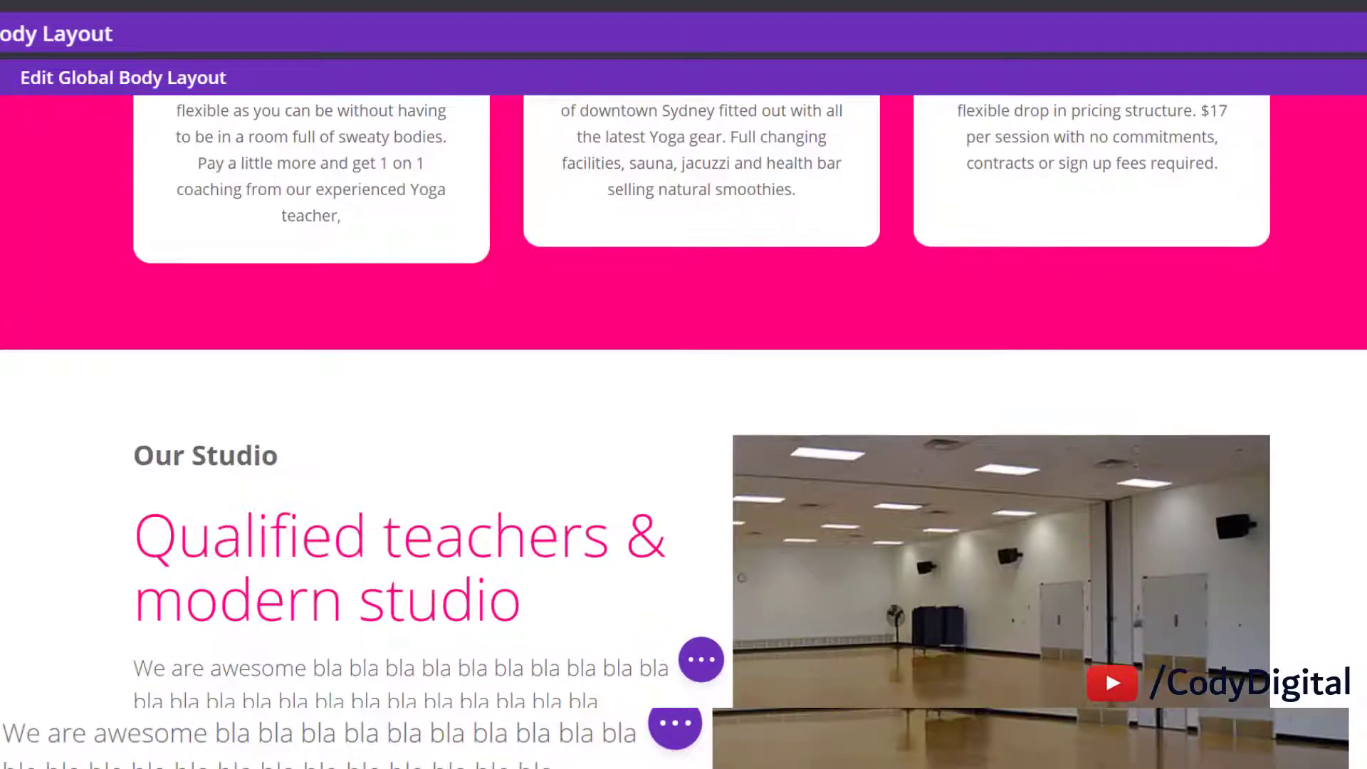
pyautogui.scroll(-20, 684, 428)
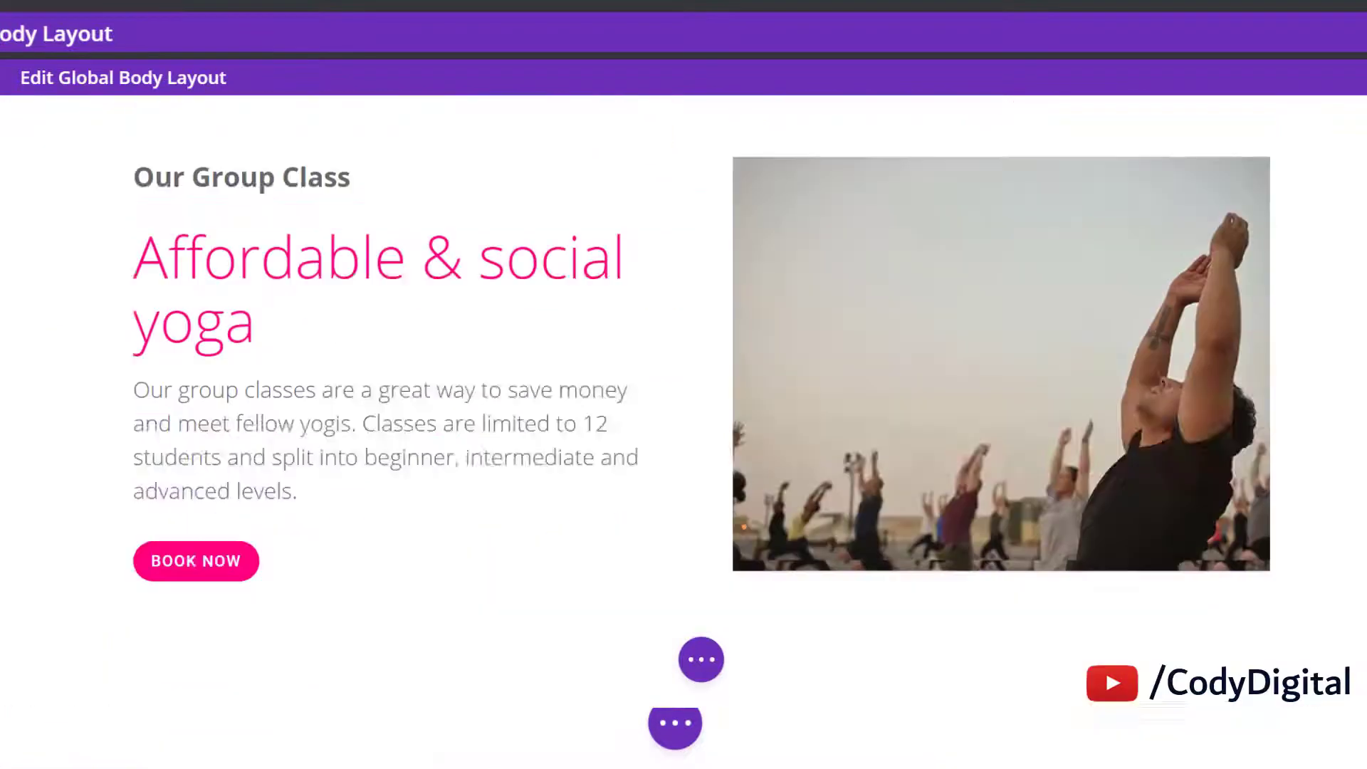
pyautogui.scroll(-20, 683, 428)
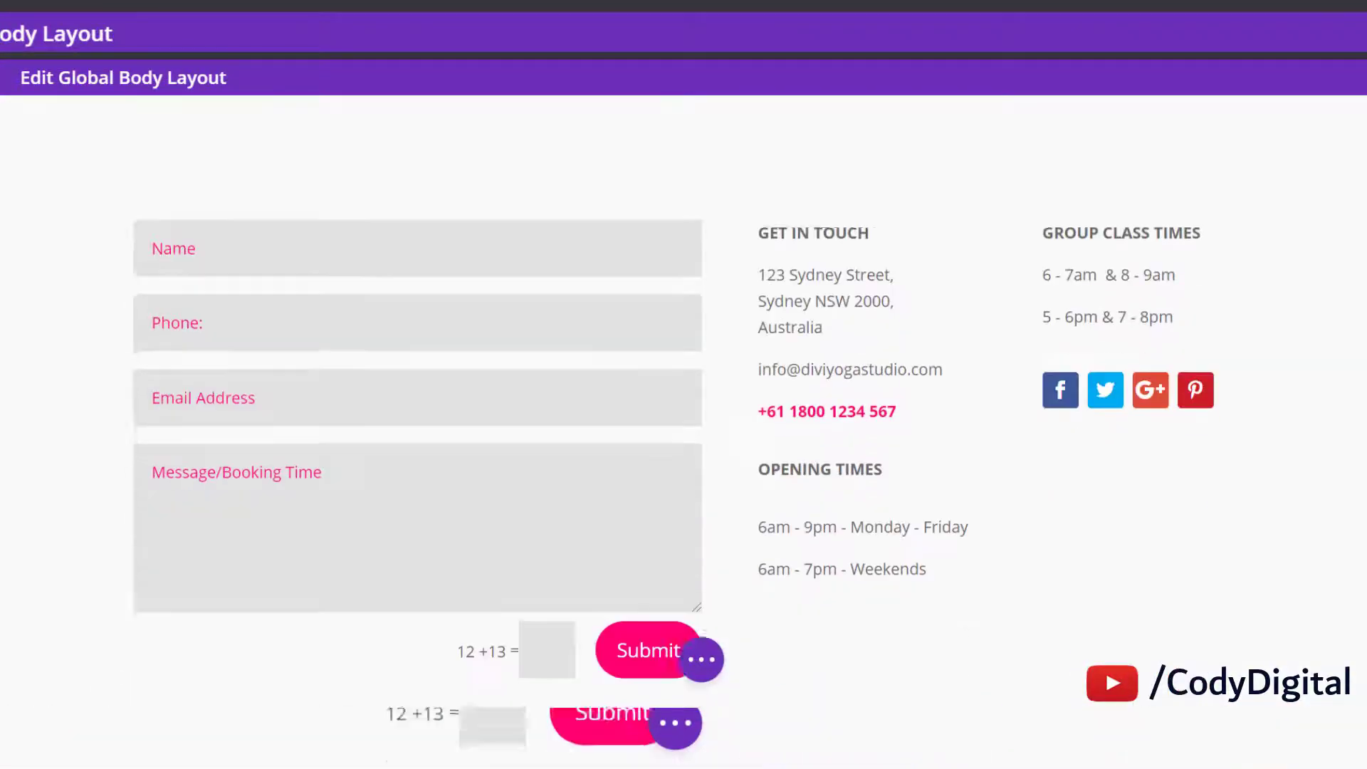
pyautogui.scroll(-1, 683, 427)
pyautogui.scroll(-6, 684, 427)
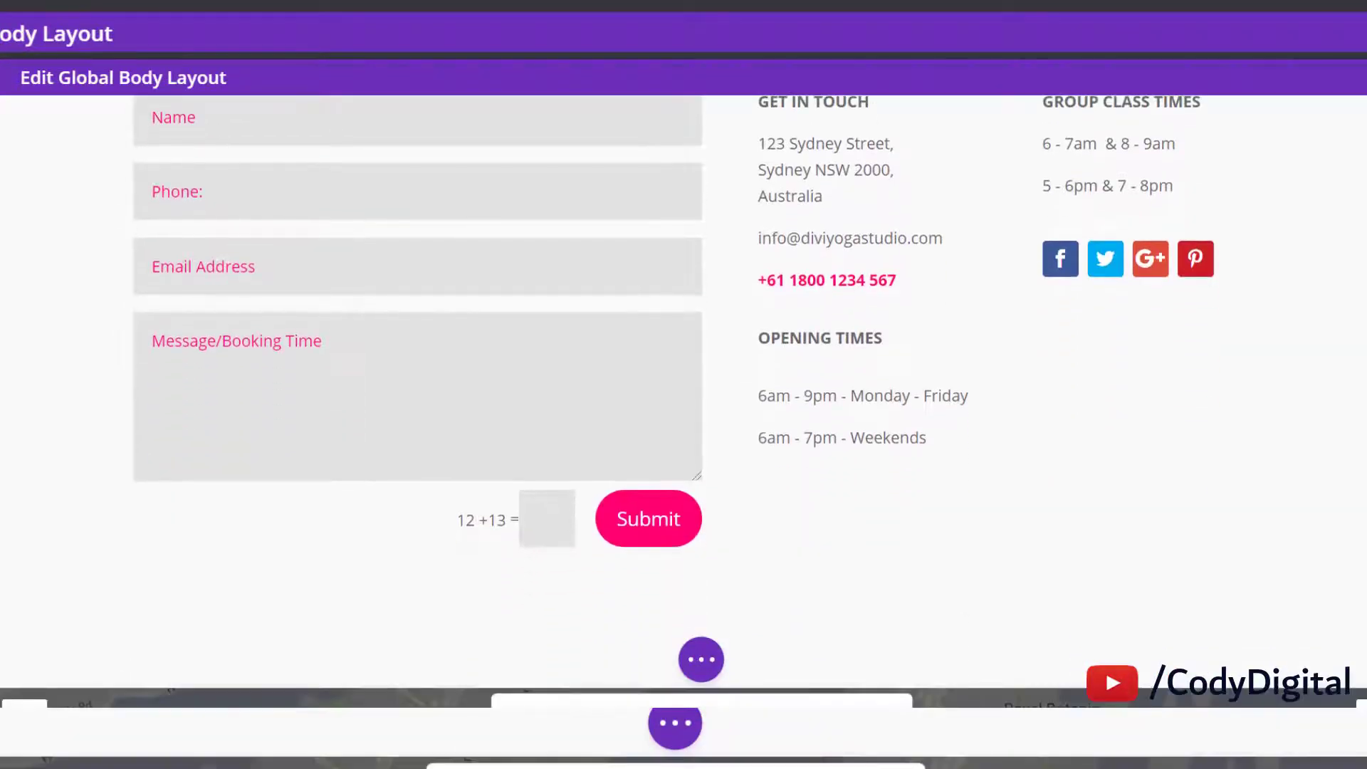
pyautogui.scroll(-3, 794, 531)
pyautogui.scroll(2, 794, 532)
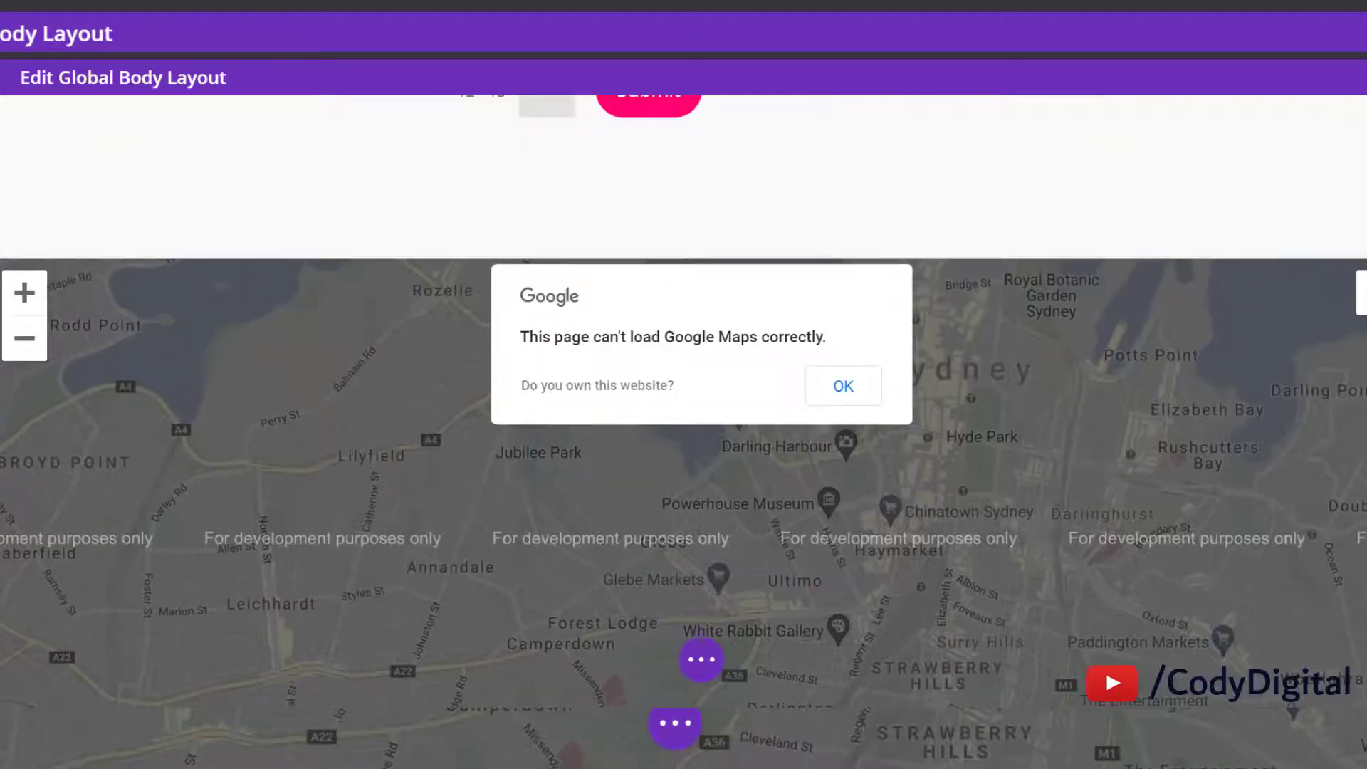
pyautogui.moveTo(915, 395)
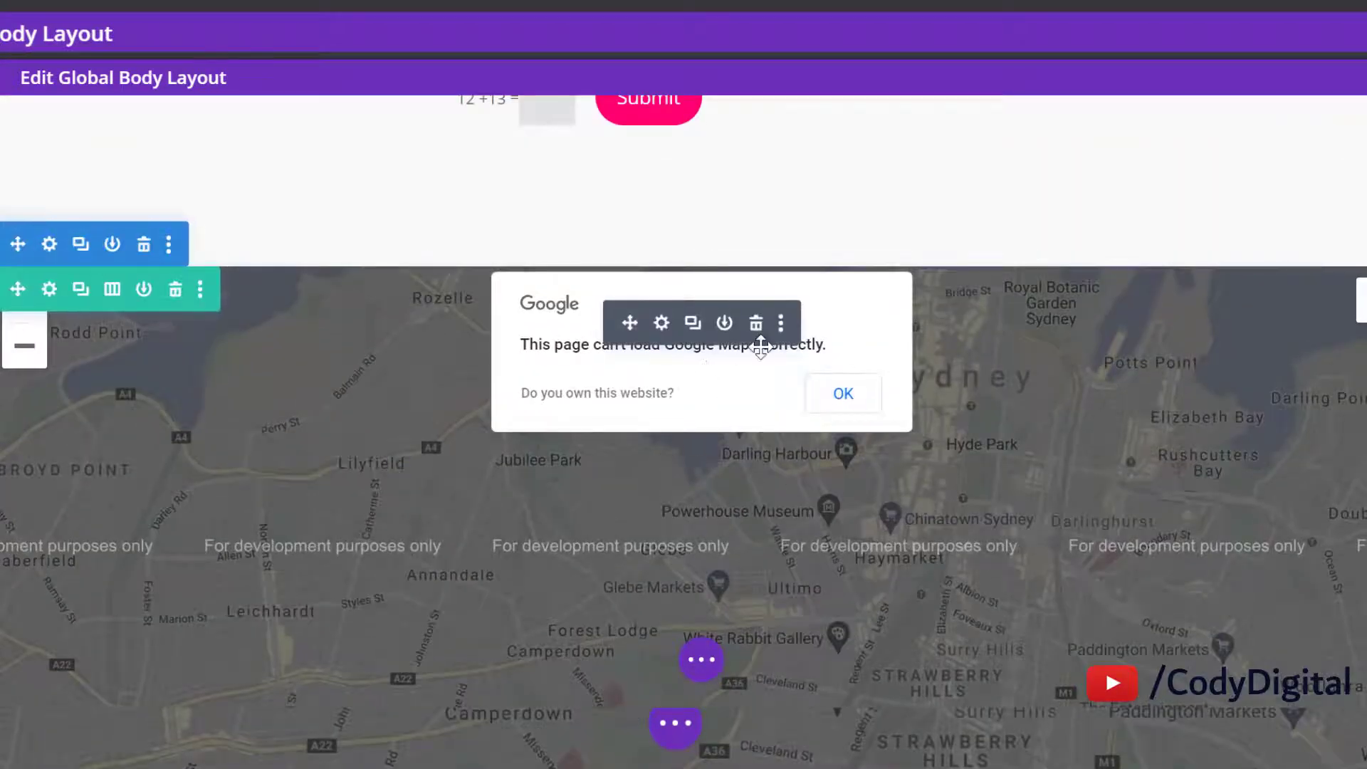
pyautogui.click(756, 324)
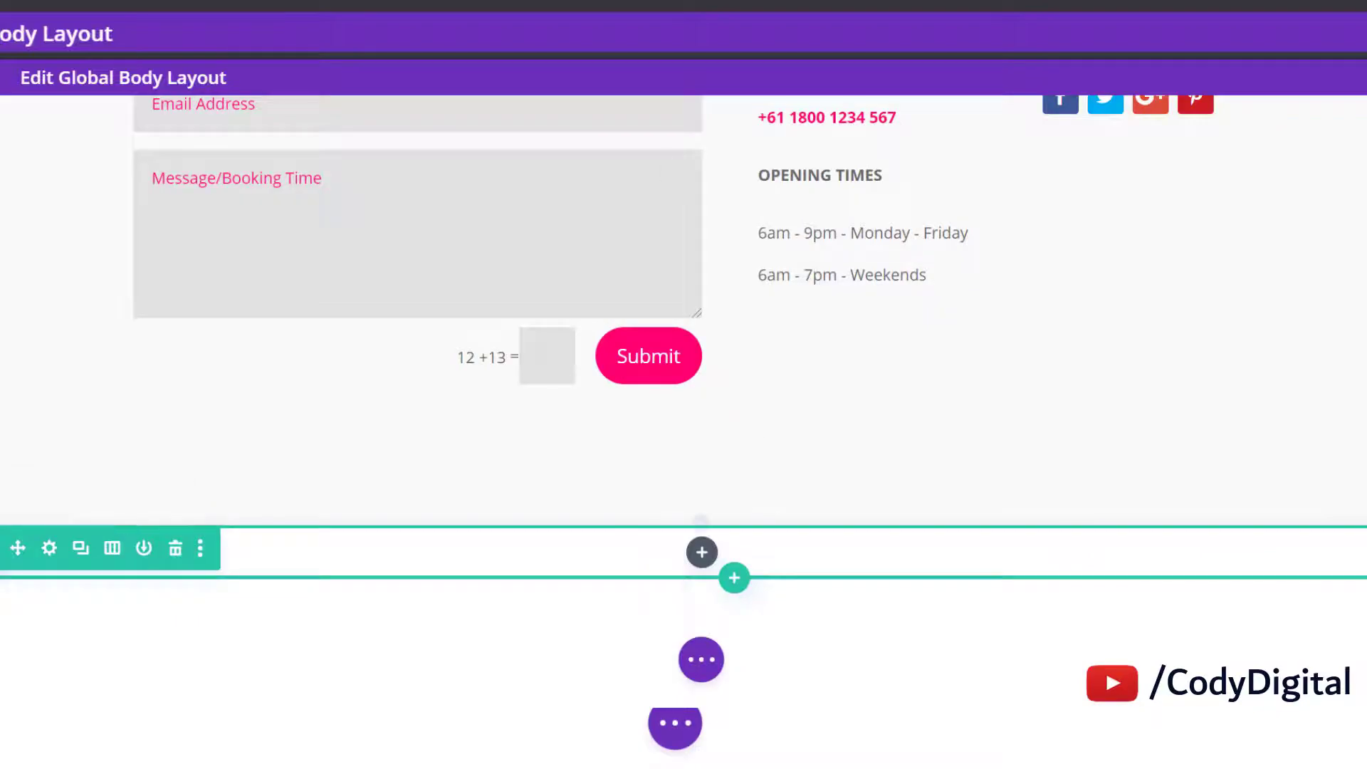
# Step: Find Google Maps through a Google search in a new tab and look up Arizona on the map
pyautogui.click(548, 12)
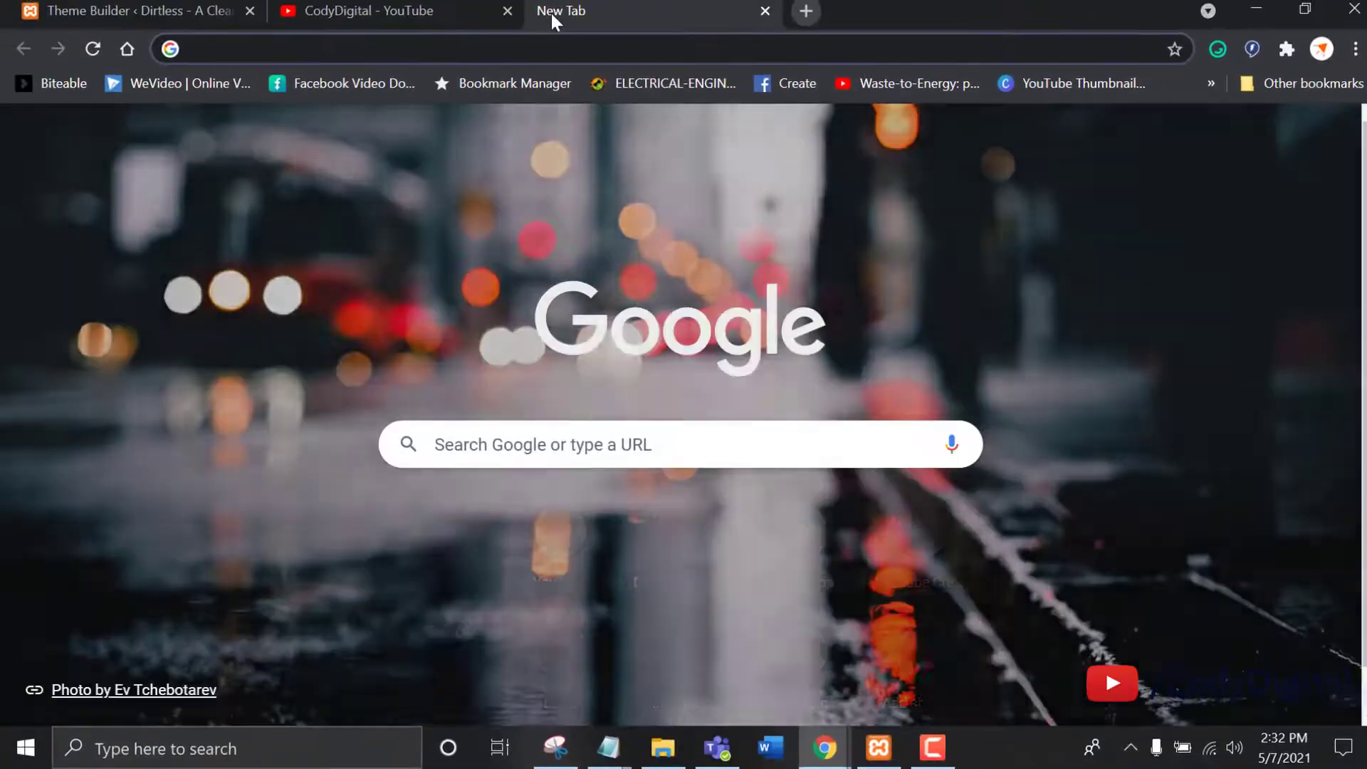
pyautogui.write('aps')
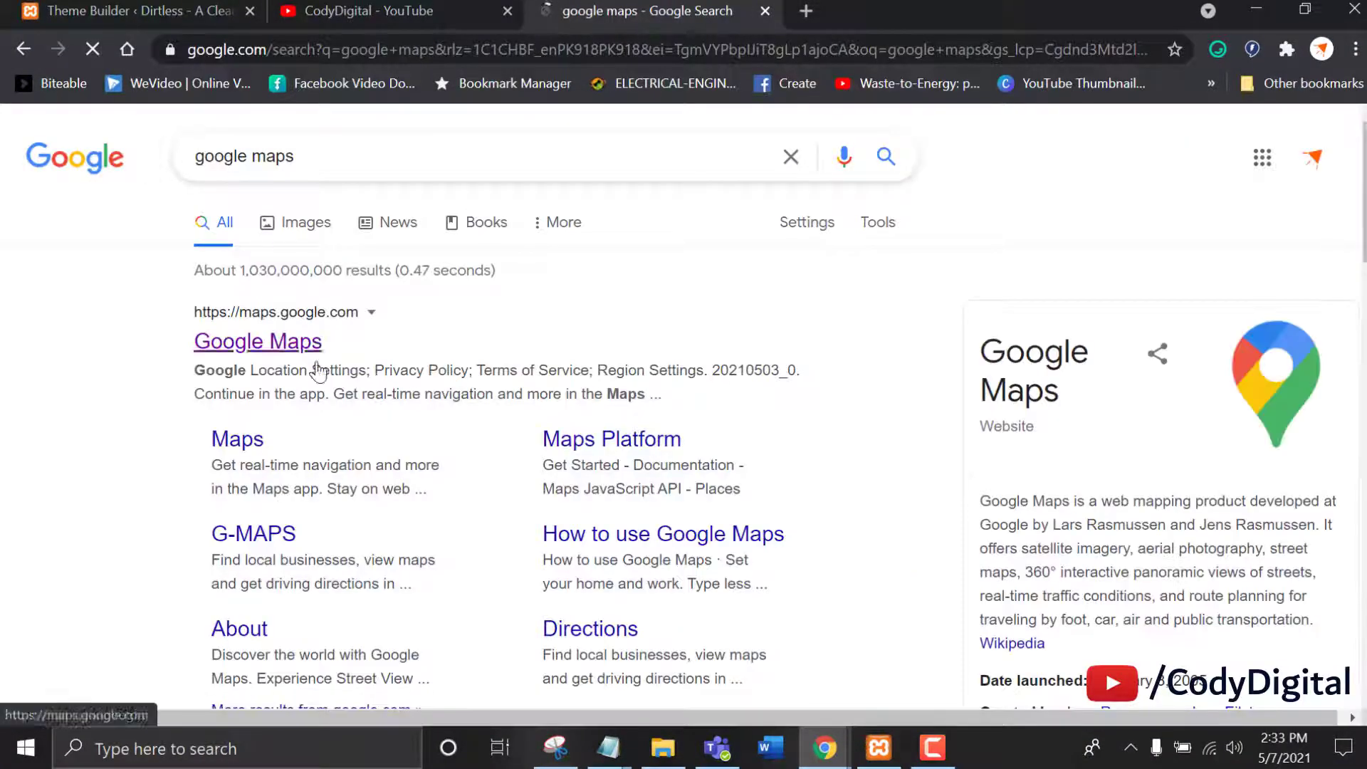
pyautogui.click(286, 350)
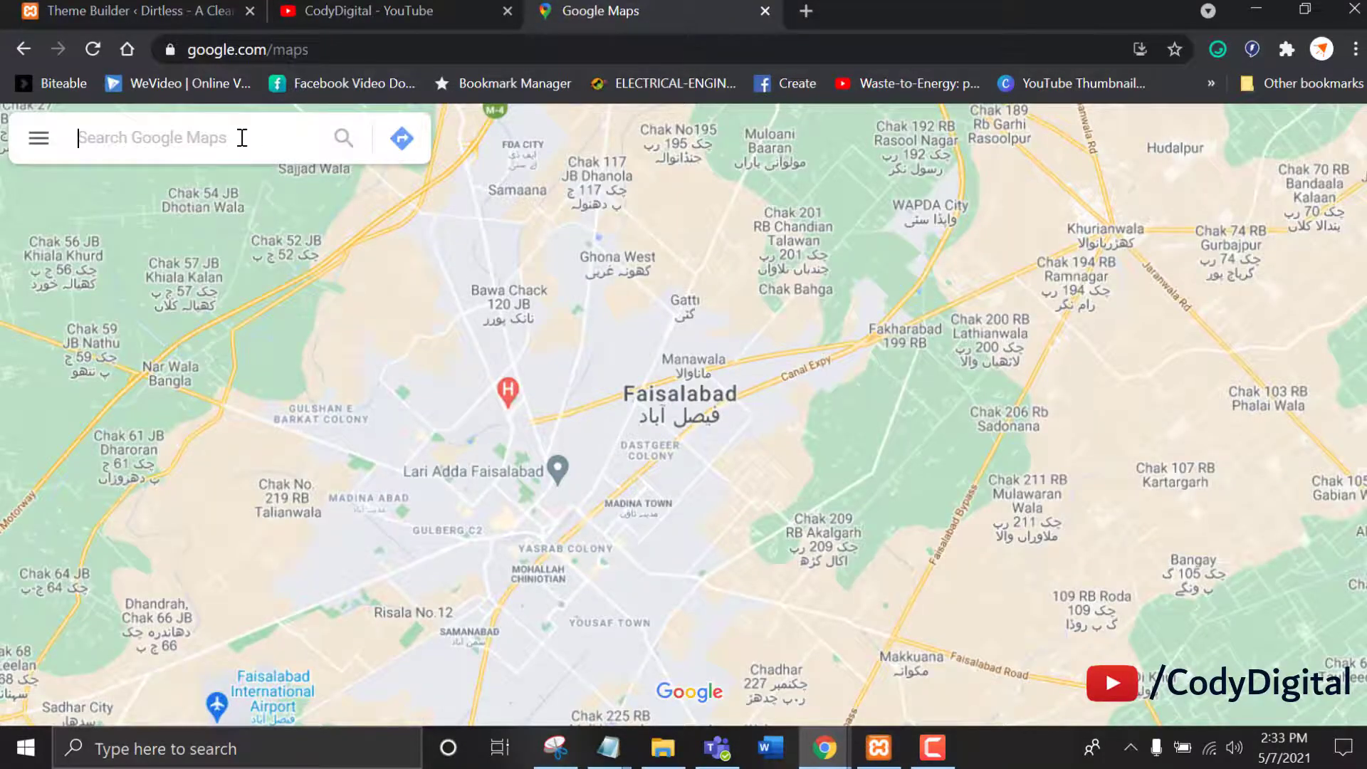
pyautogui.write('enter a')
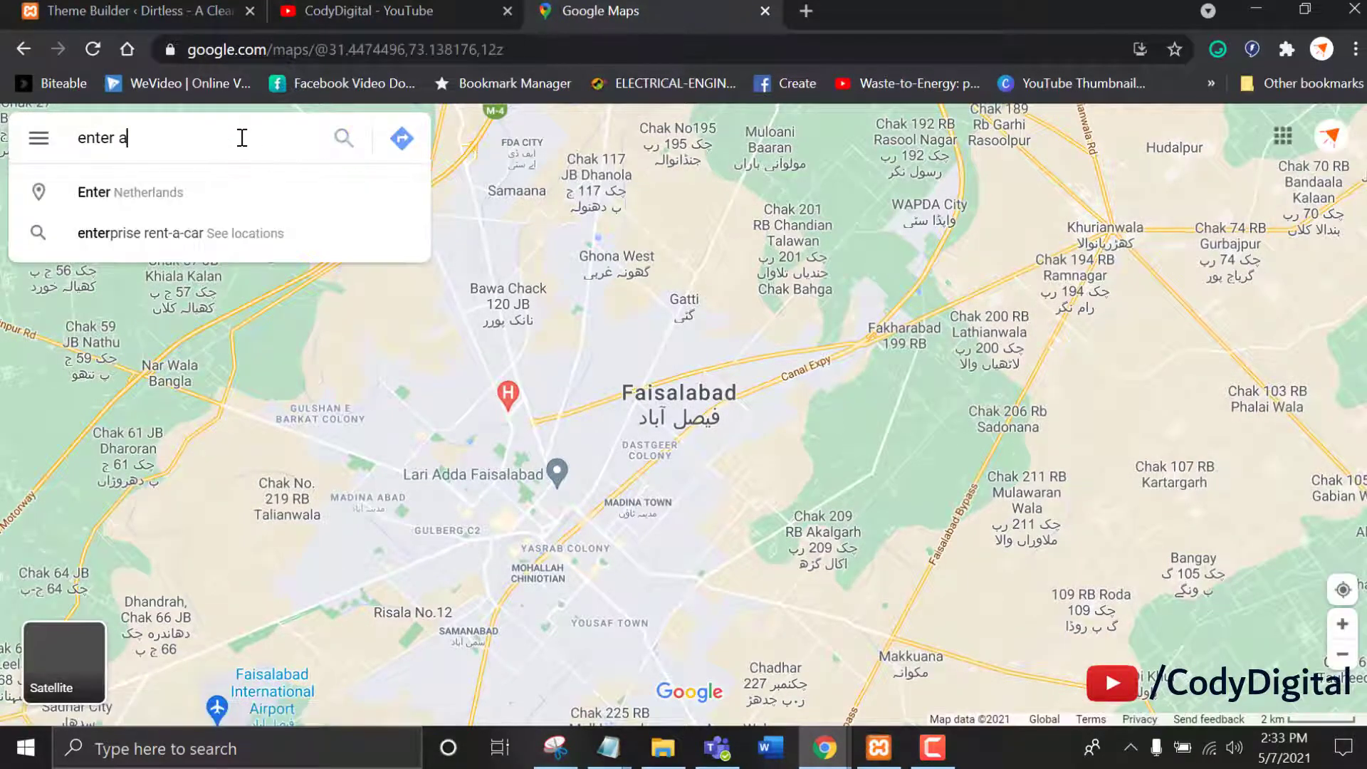
pyautogui.write('ny addre')
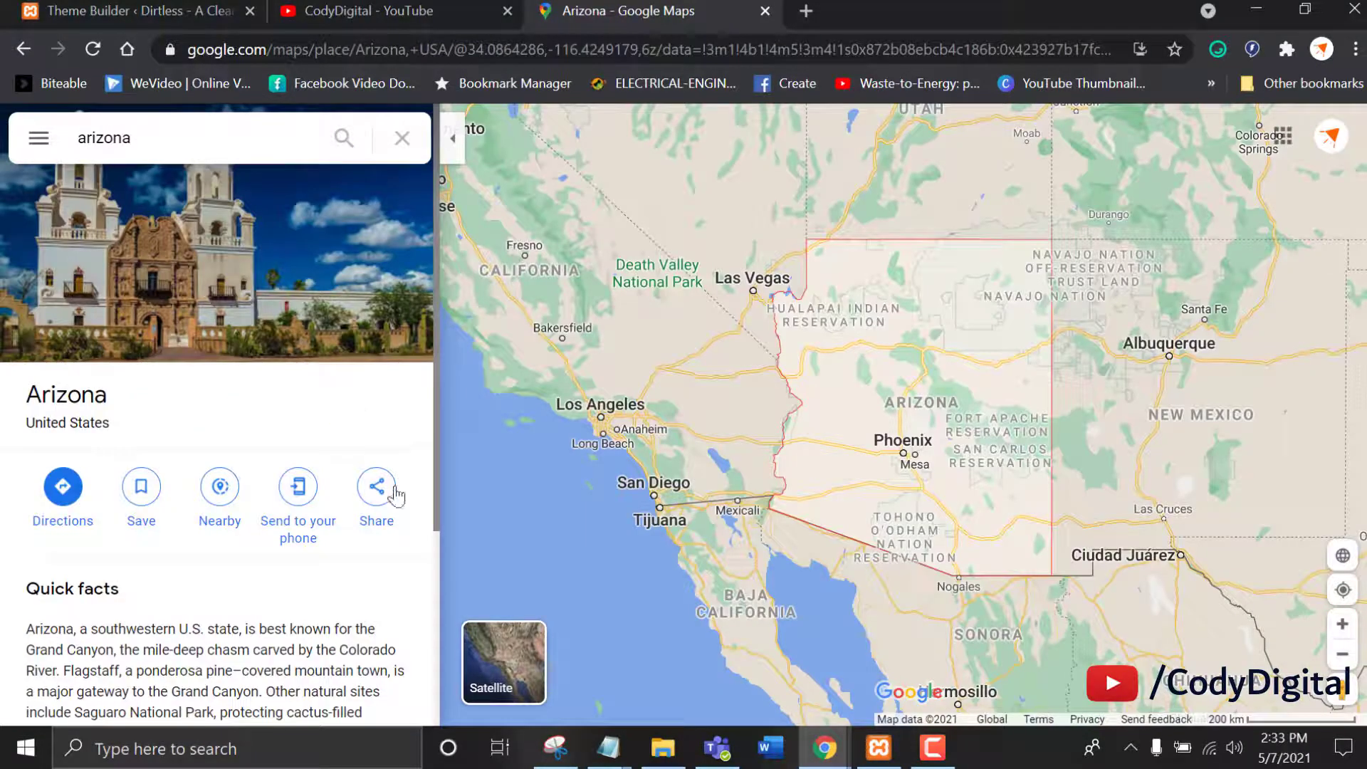
# Step: Copy the medium-size embed HTML for the Arizona map from its sharing options
pyautogui.click(396, 493)
pyautogui.click(680, 288)
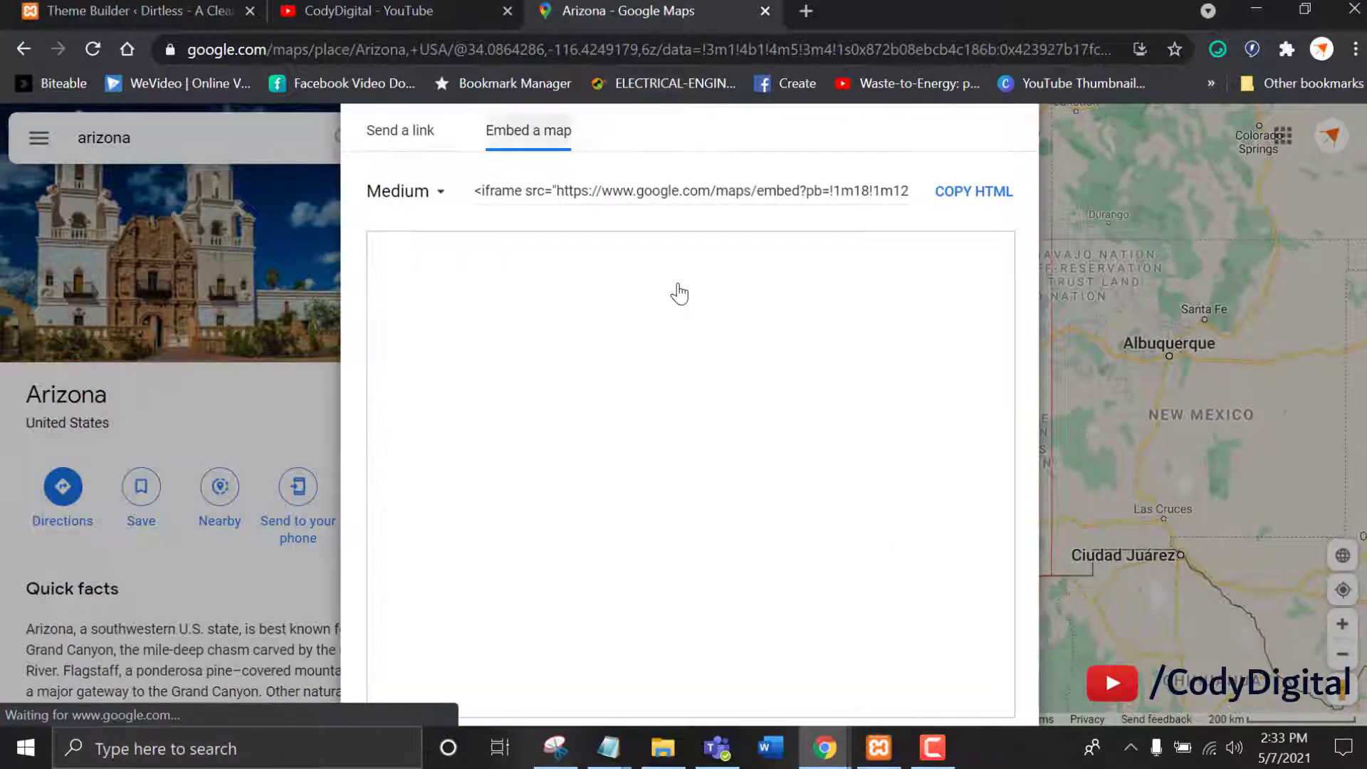
pyautogui.click(973, 198)
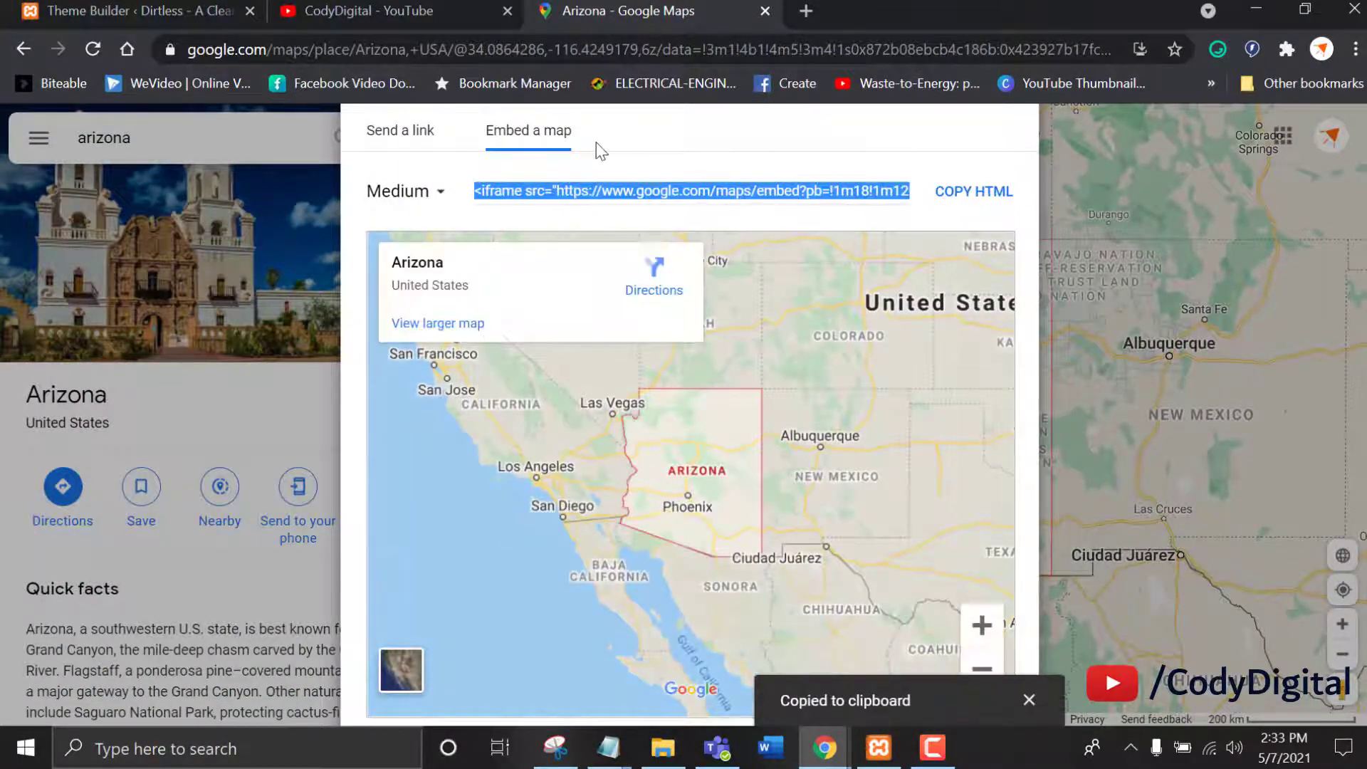
# Step: Back in the Divi Theme Builder, insert a Code module into the empty row below the contact form and paste the map's iframe code
pyautogui.click(182, 7)
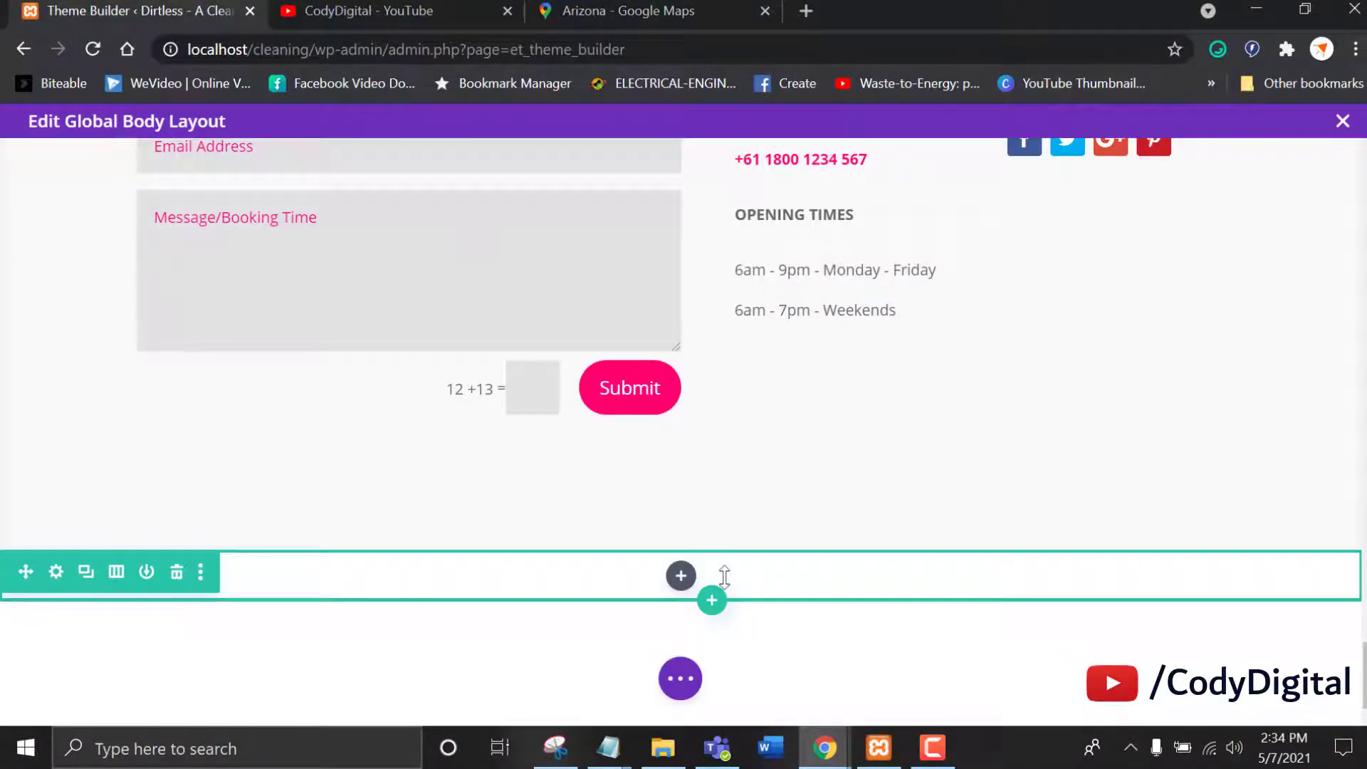
pyautogui.click(681, 577)
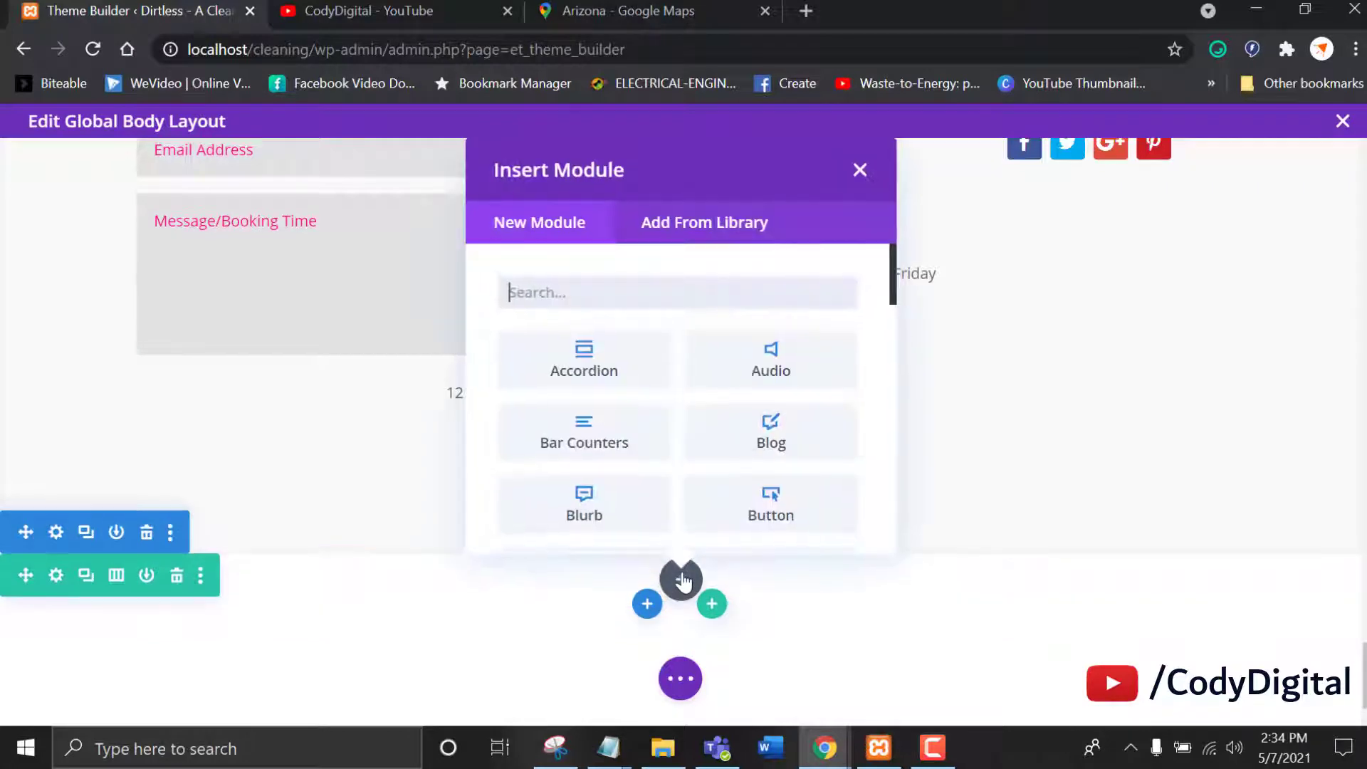
pyautogui.write('code')
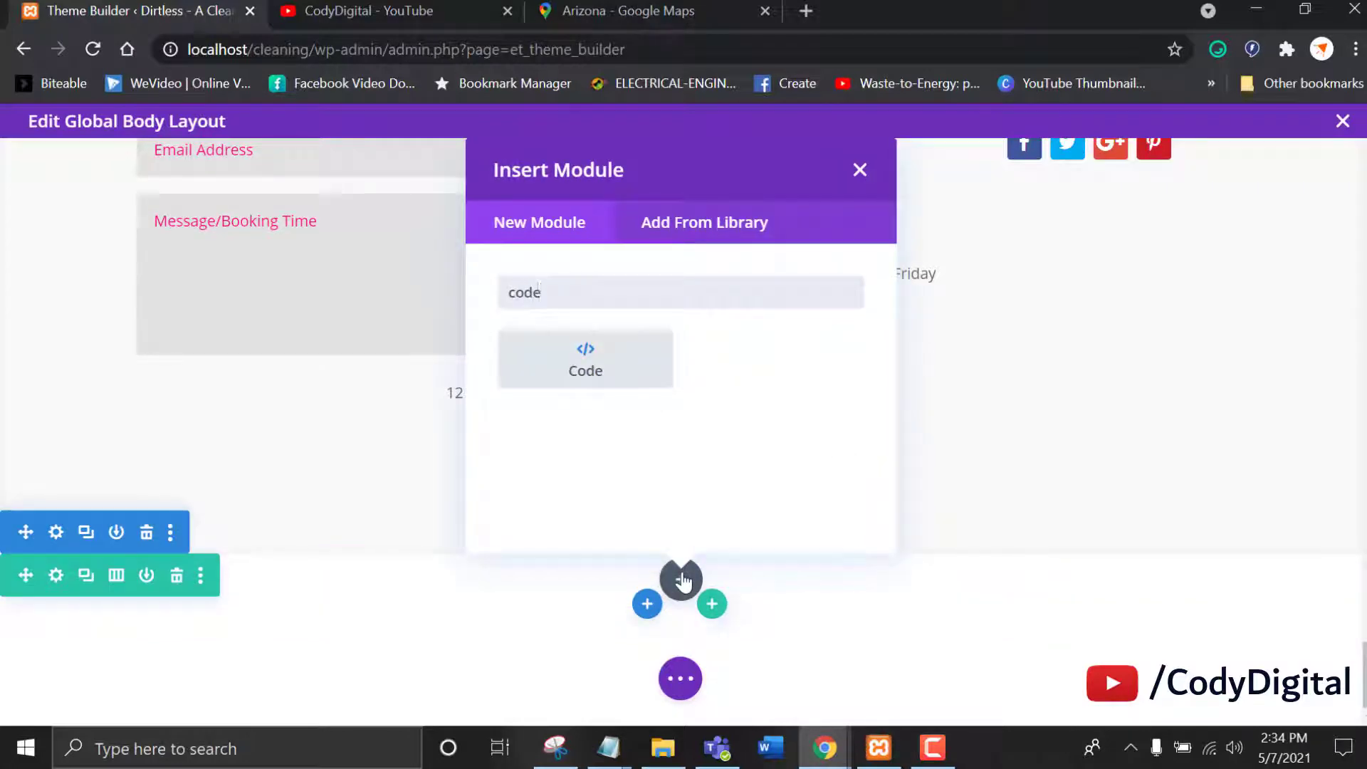
pyautogui.click(585, 359)
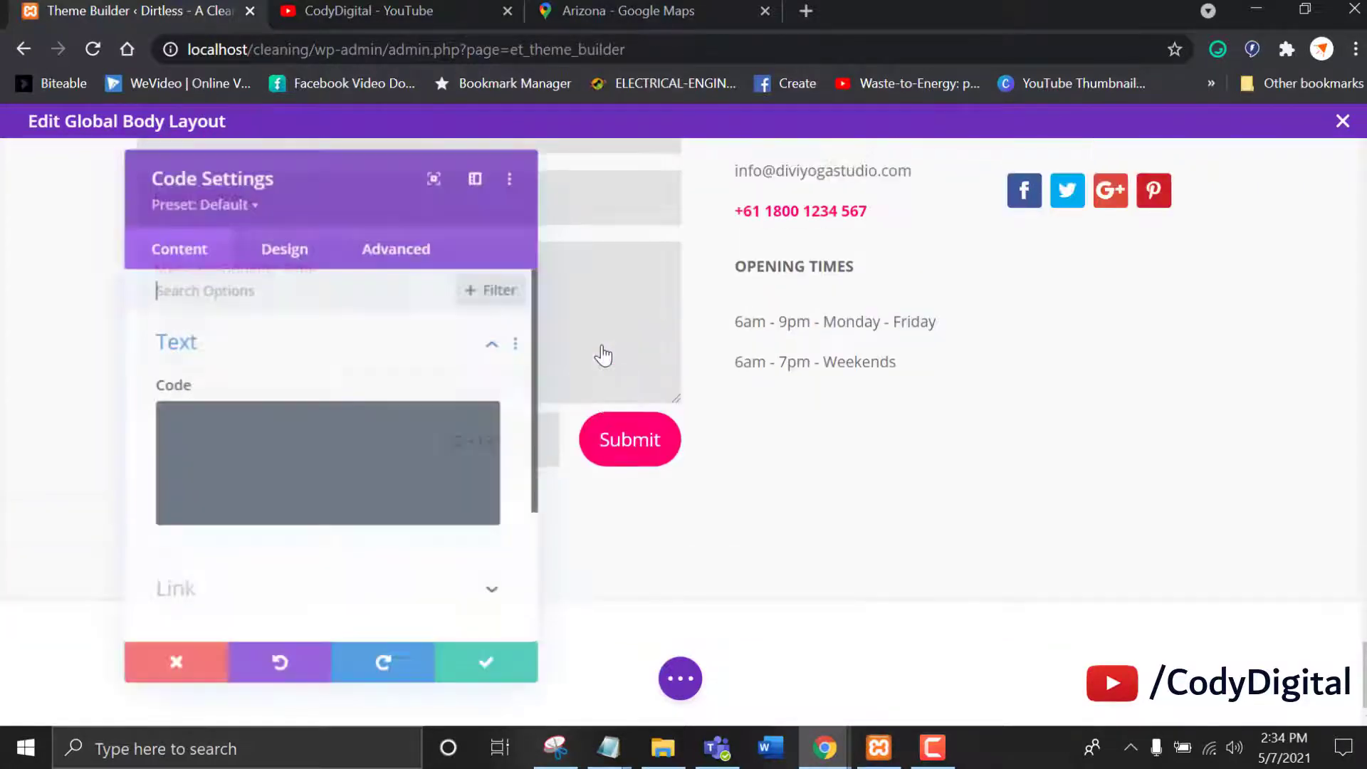
pyautogui.click(249, 447)
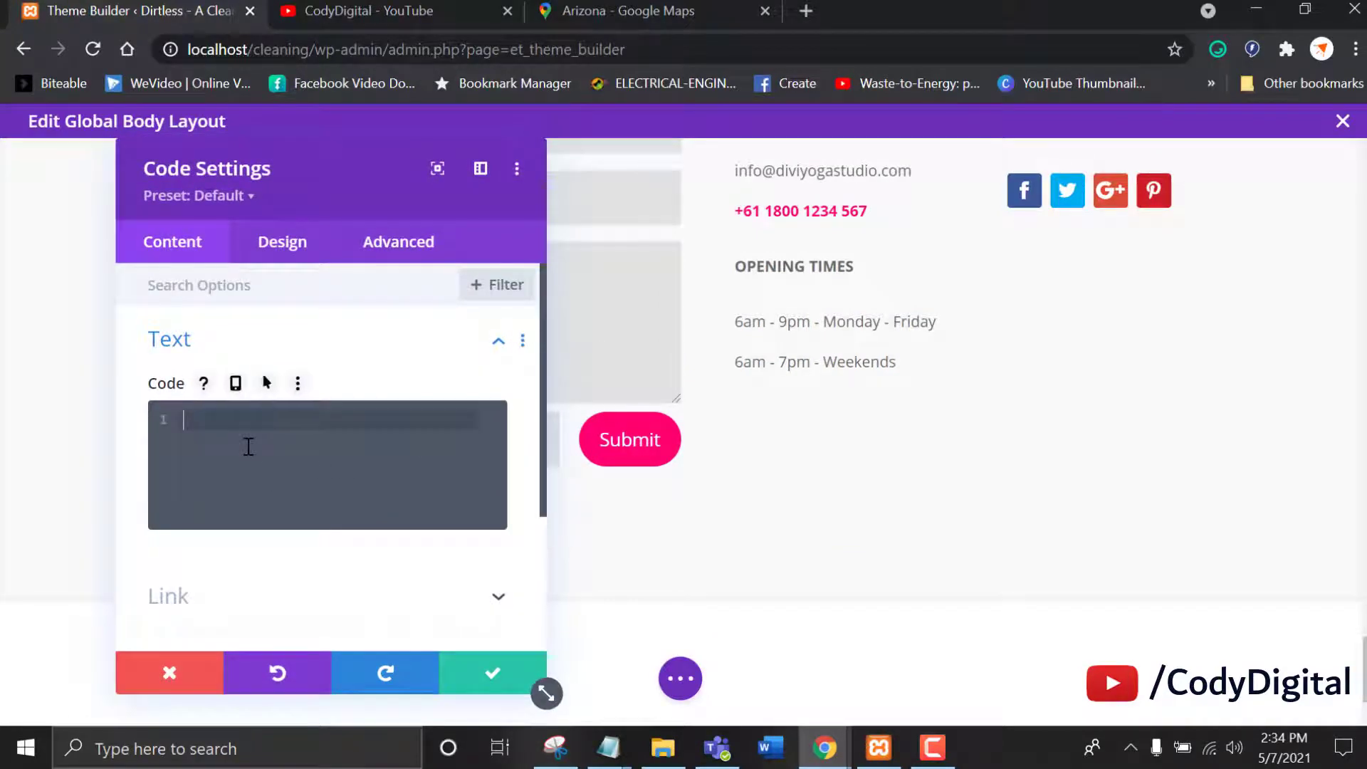
pyautogui.hotkey('ctrl', 'v')
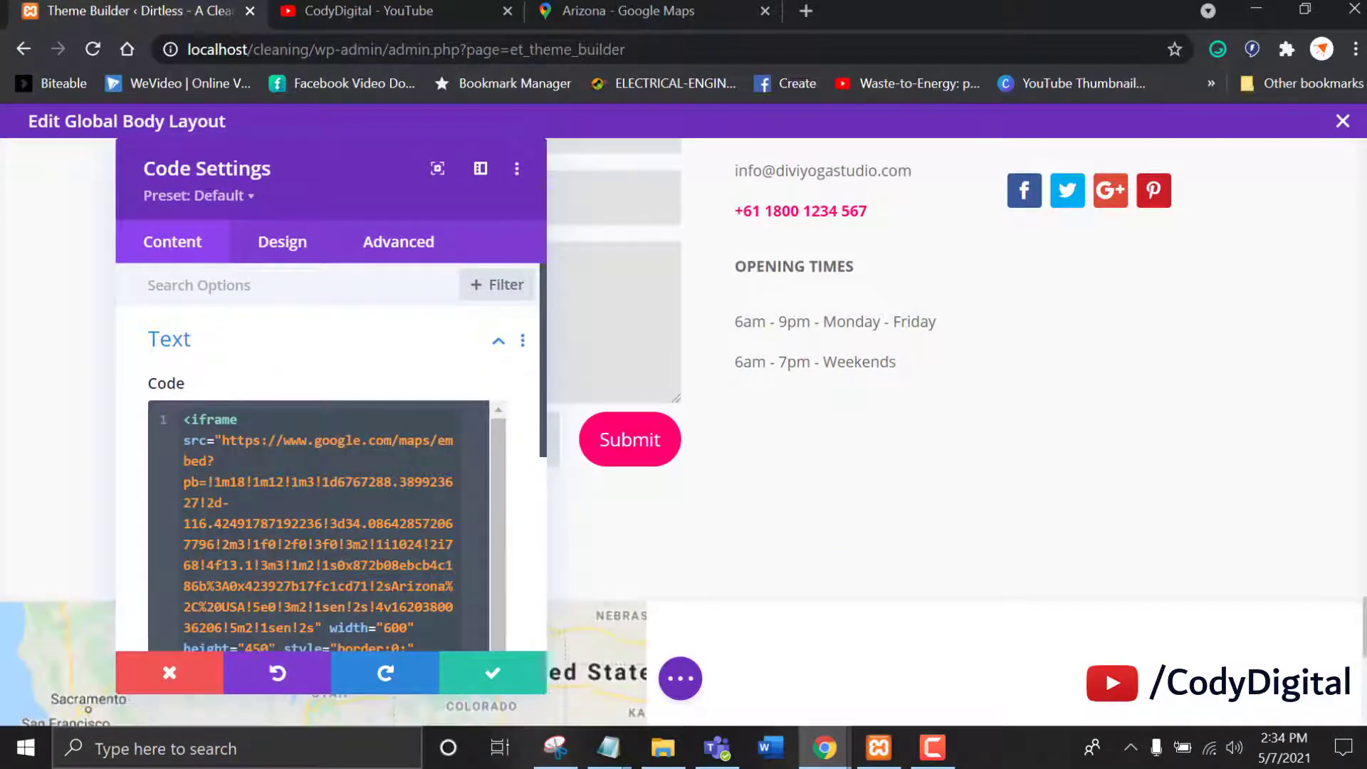
# Step: Set the embedded map's iframe width to 1400 and height to 600, and save the Code module settings
pyautogui.scroll(-5, 954, 427)
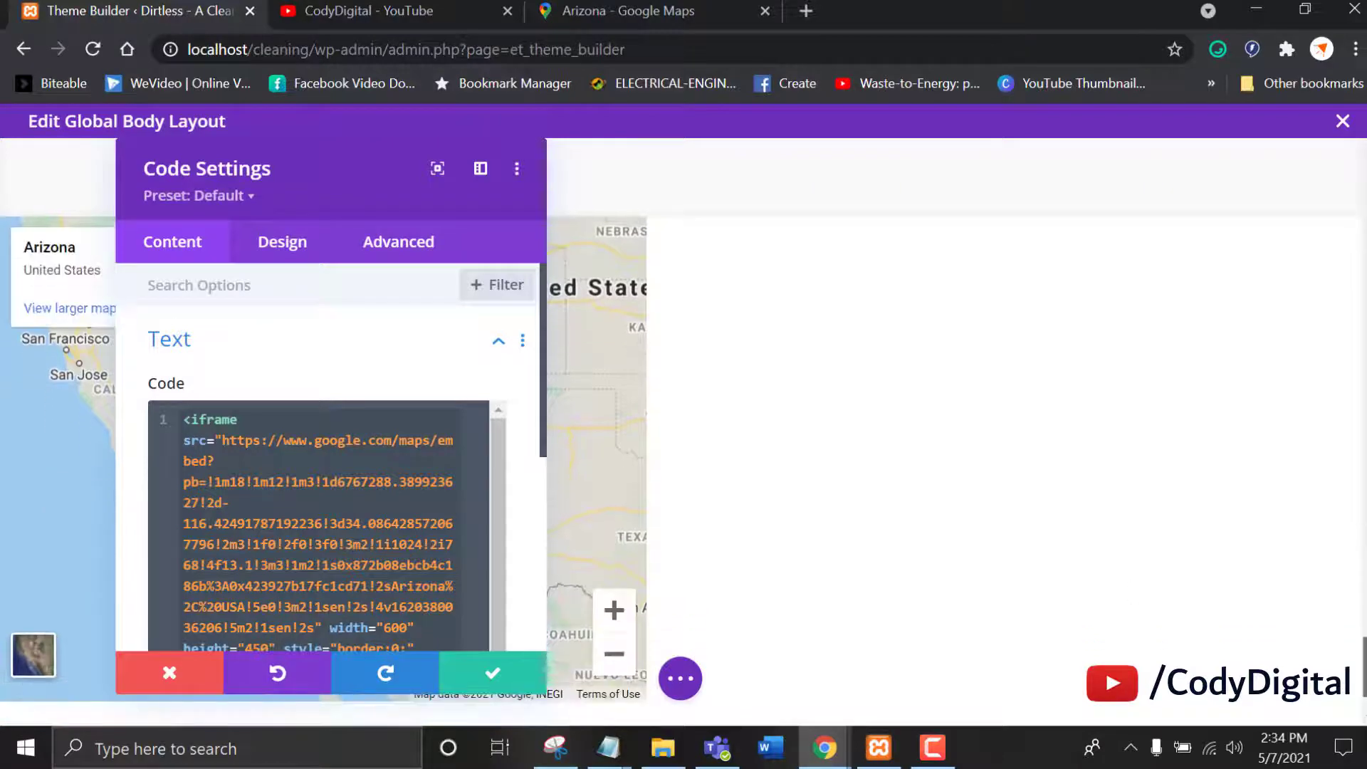
pyautogui.moveTo(351, 190); pyautogui.dragTo(967, 183)
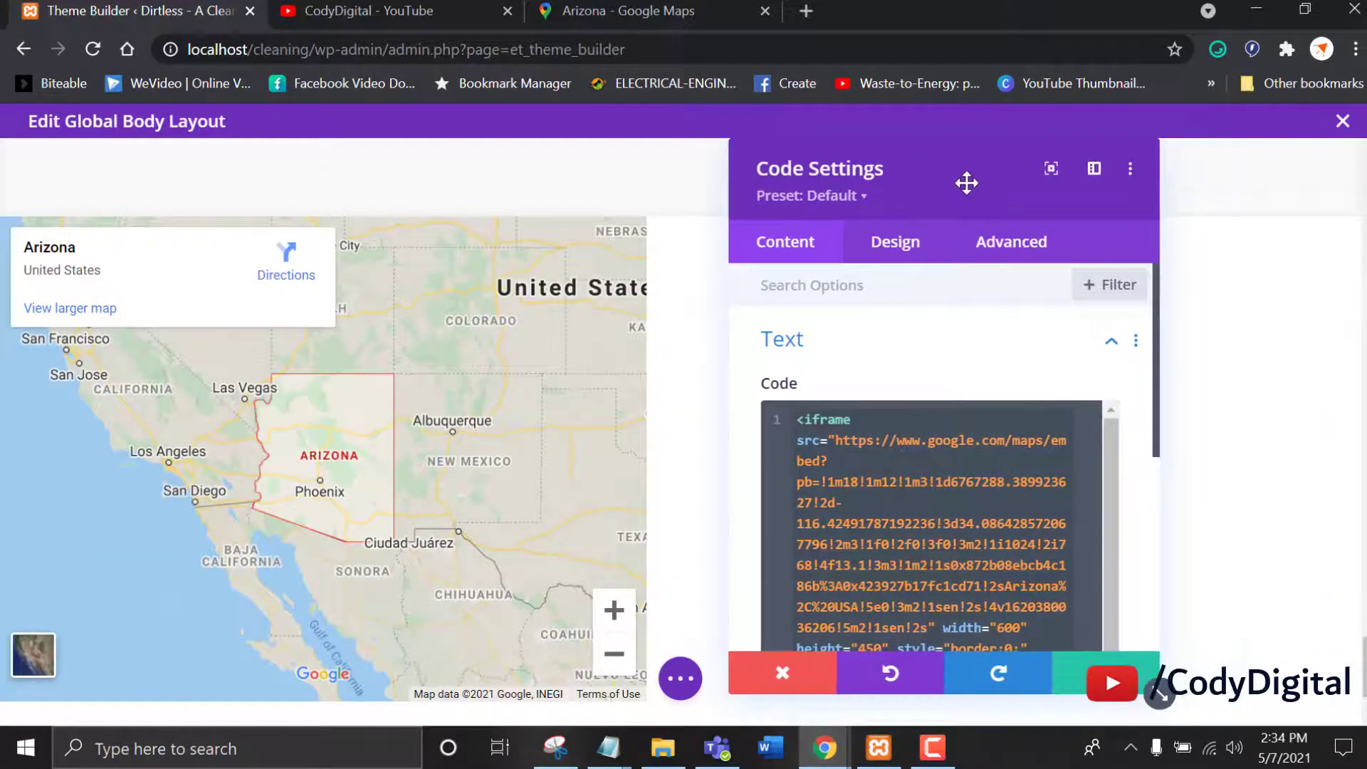
pyautogui.moveTo(1156, 447); pyautogui.dragTo(1155, 536)
pyautogui.tripleClick(1007, 456)
pyautogui.doubleClick(1006, 457)
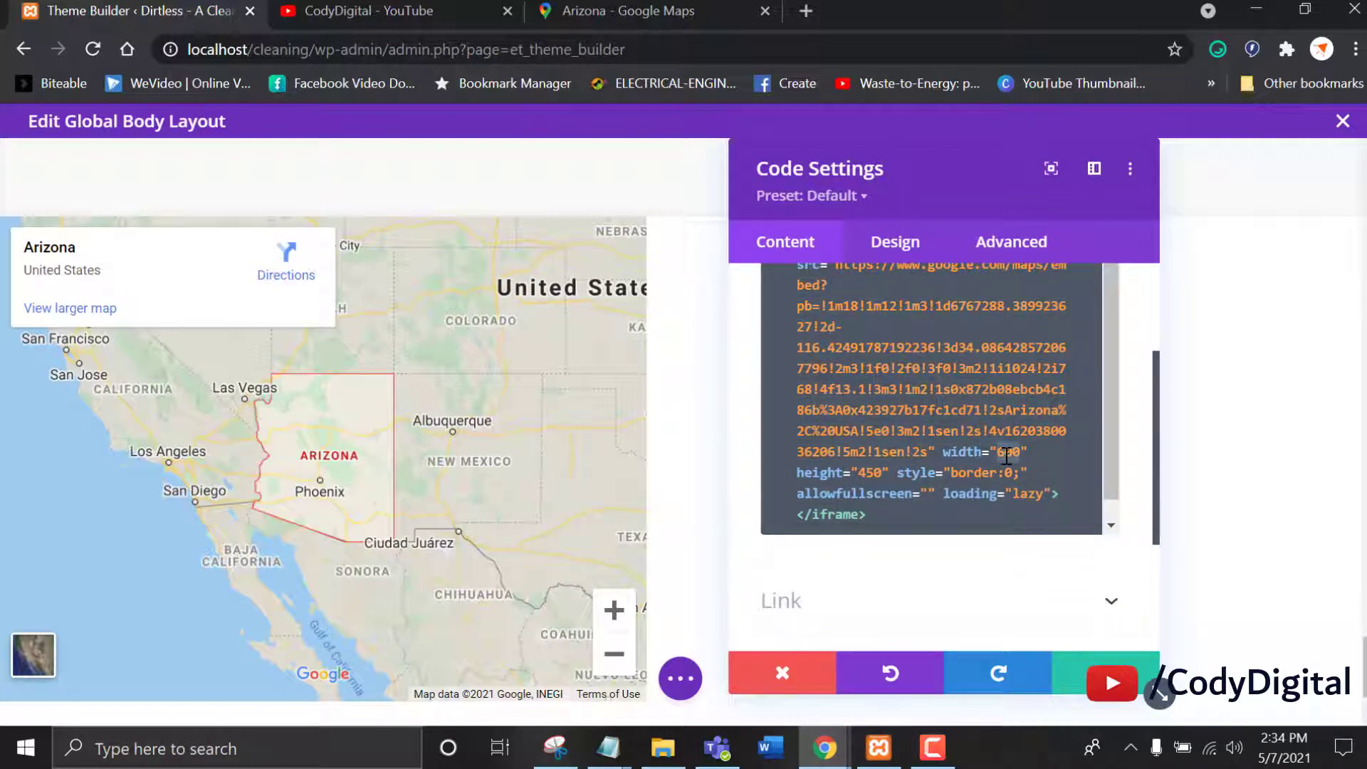
pyautogui.write('1000')
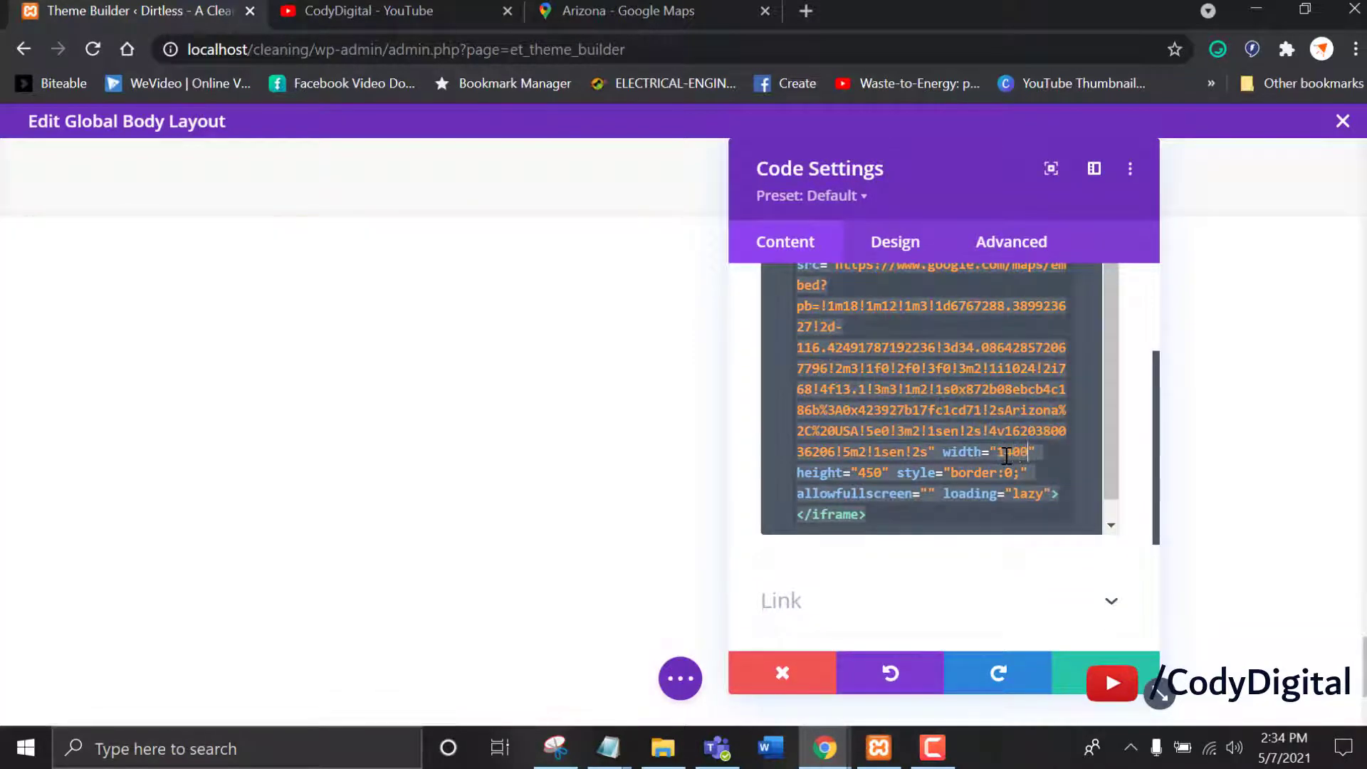
pyautogui.doubleClick(875, 473)
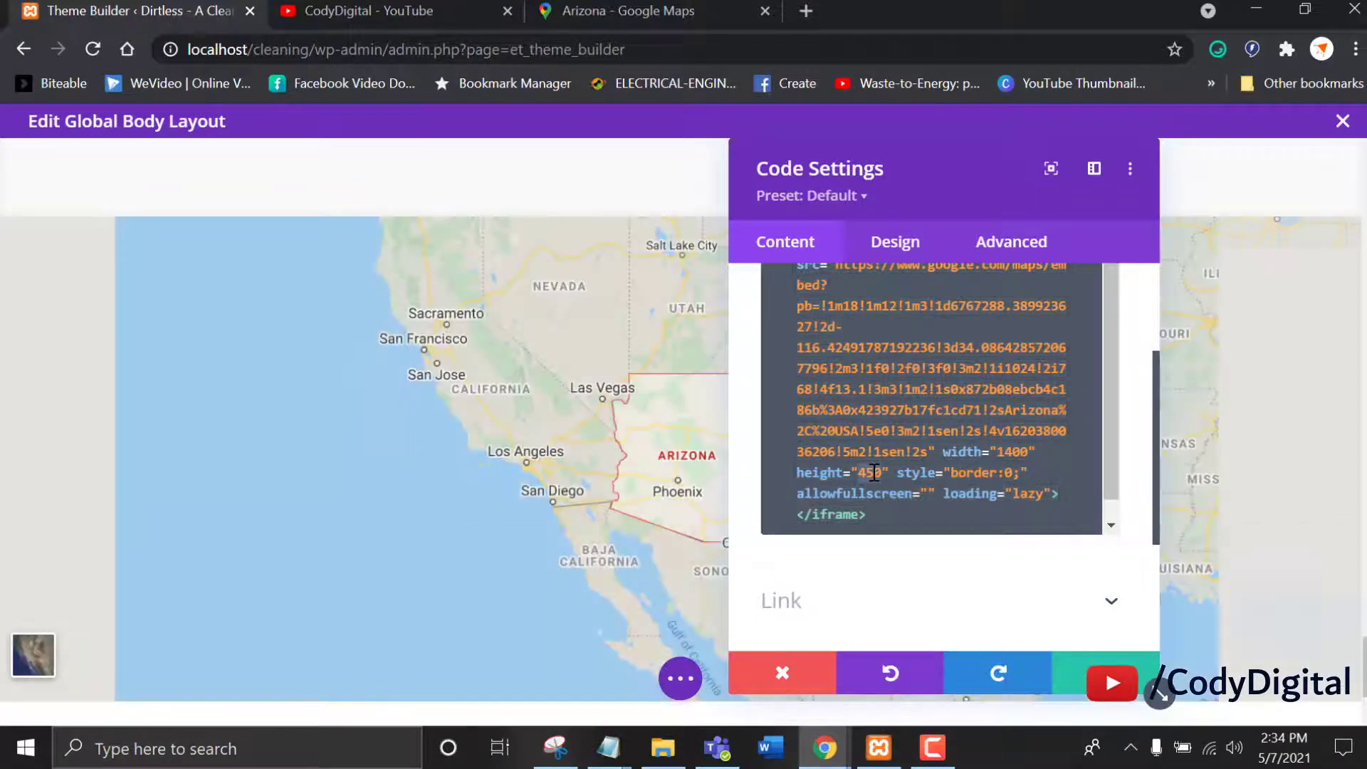
pyautogui.write('600')
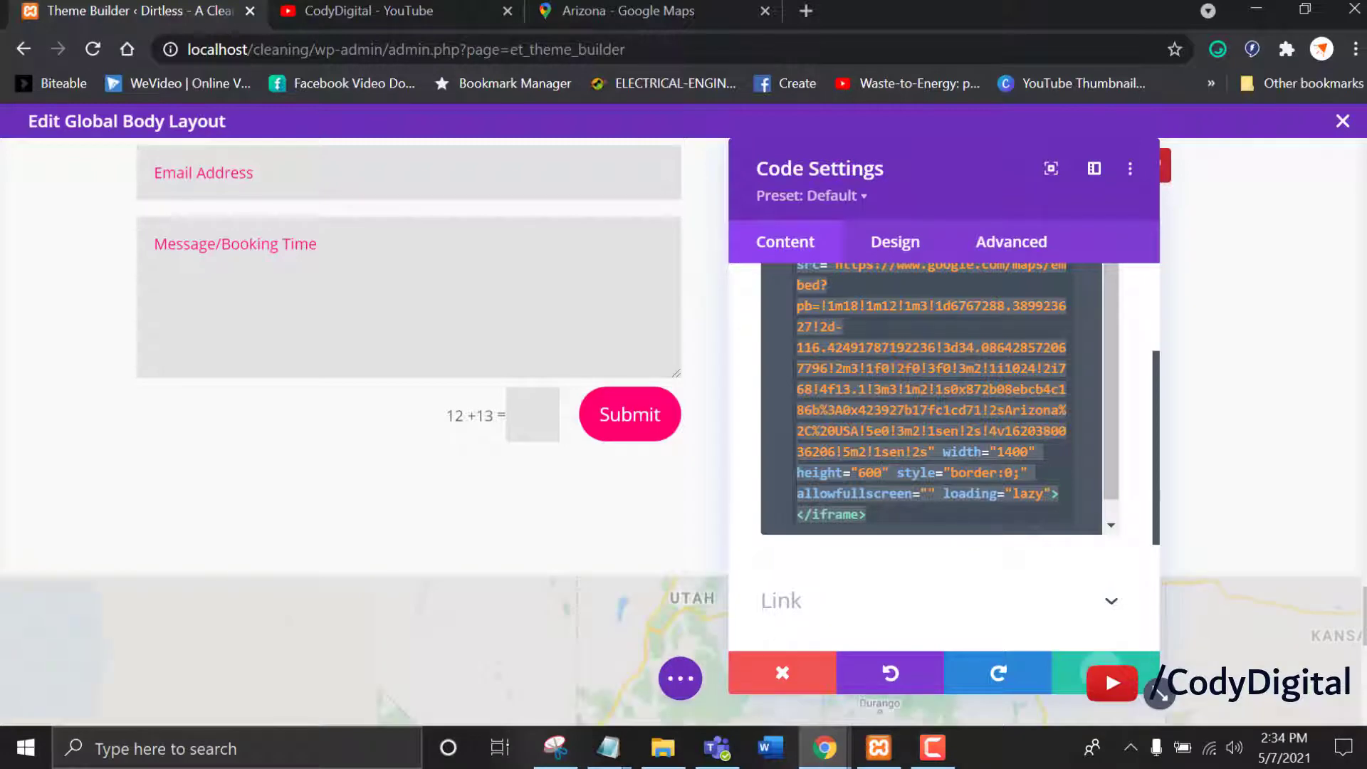
pyautogui.click(1104, 673)
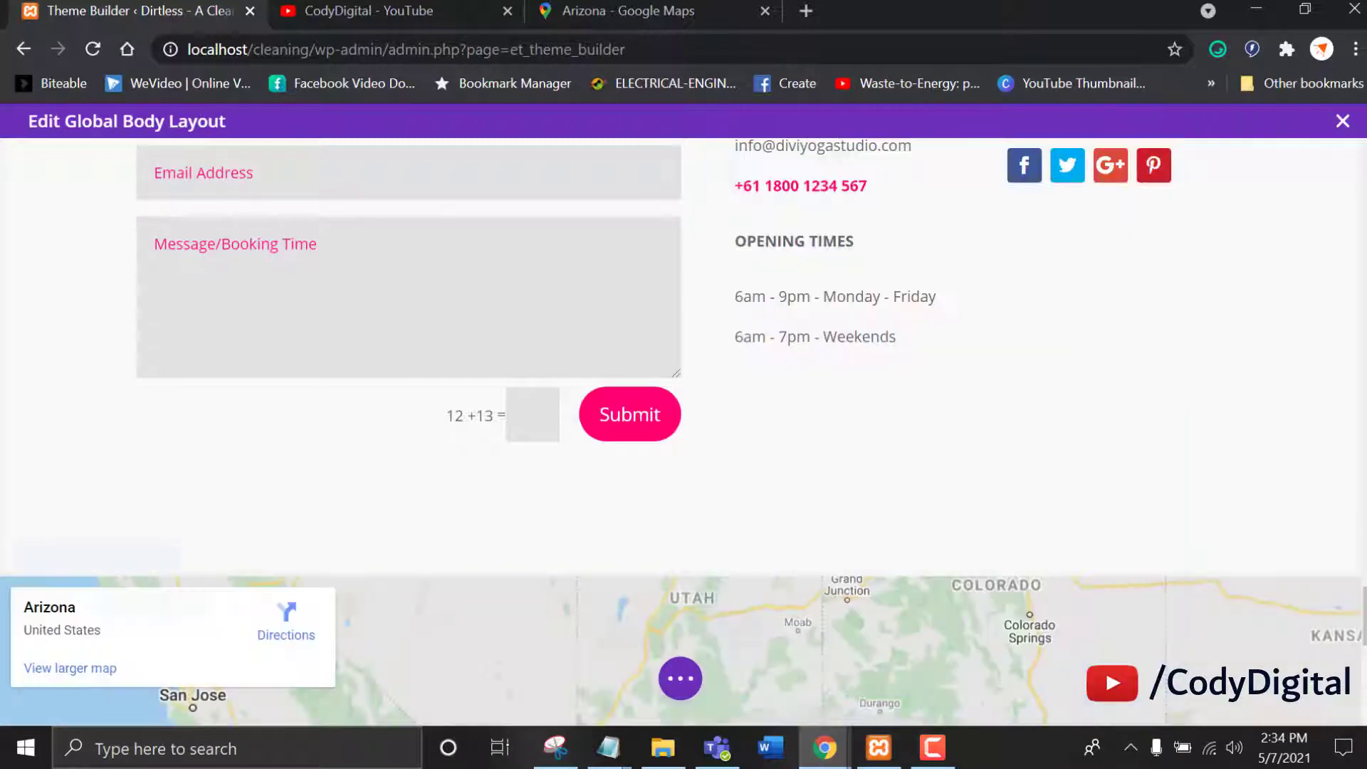
# Step: Review the global body layout from the embedded Arizona map up to the header and back down to the map
pyautogui.click(673, 681)
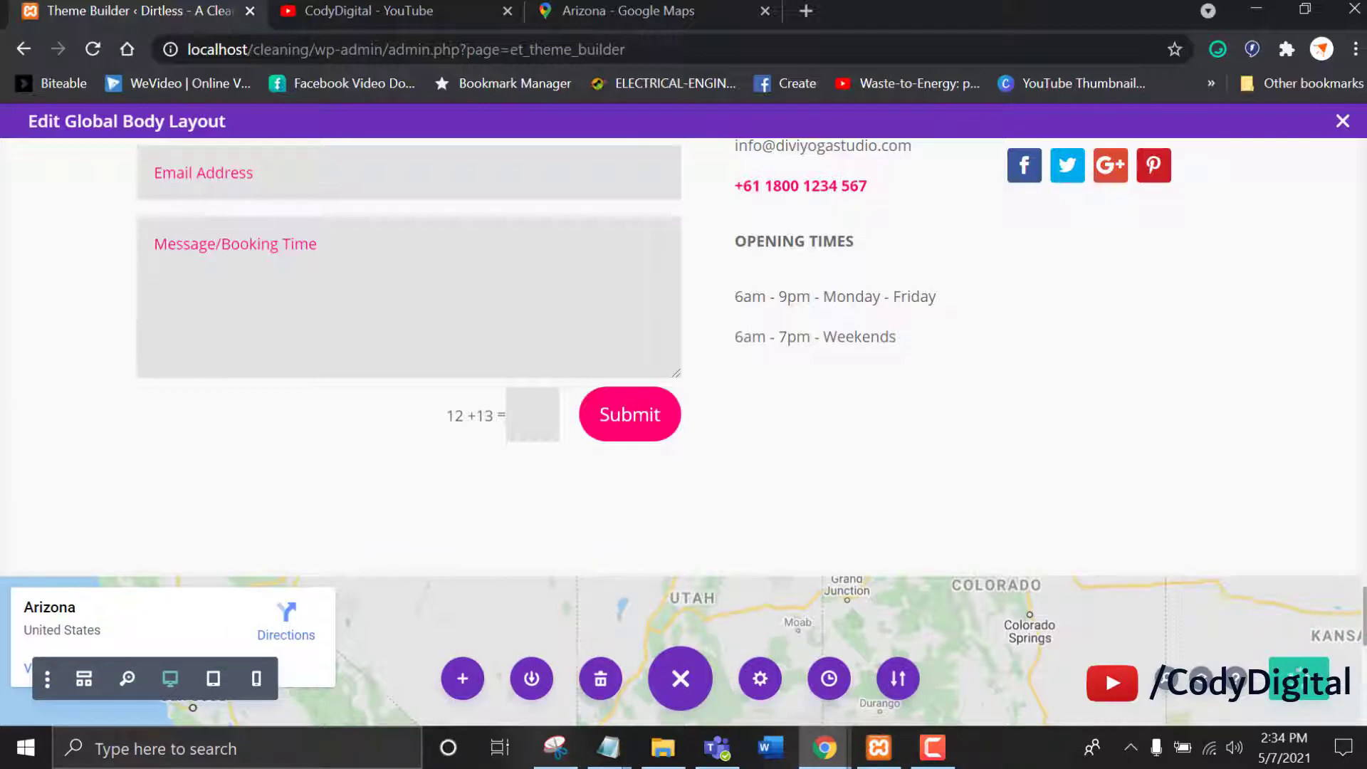
pyautogui.scroll(-5, 683, 427)
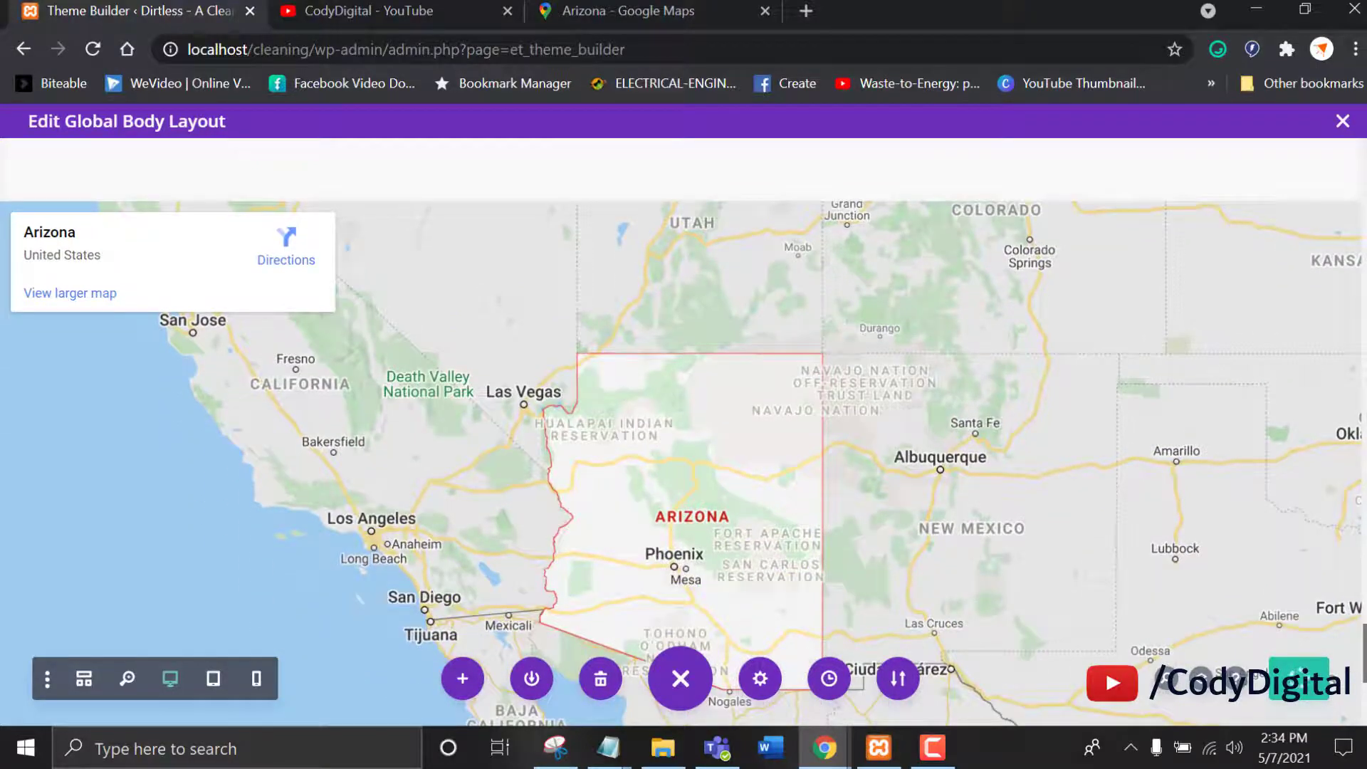
pyautogui.scroll(-3, 684, 428)
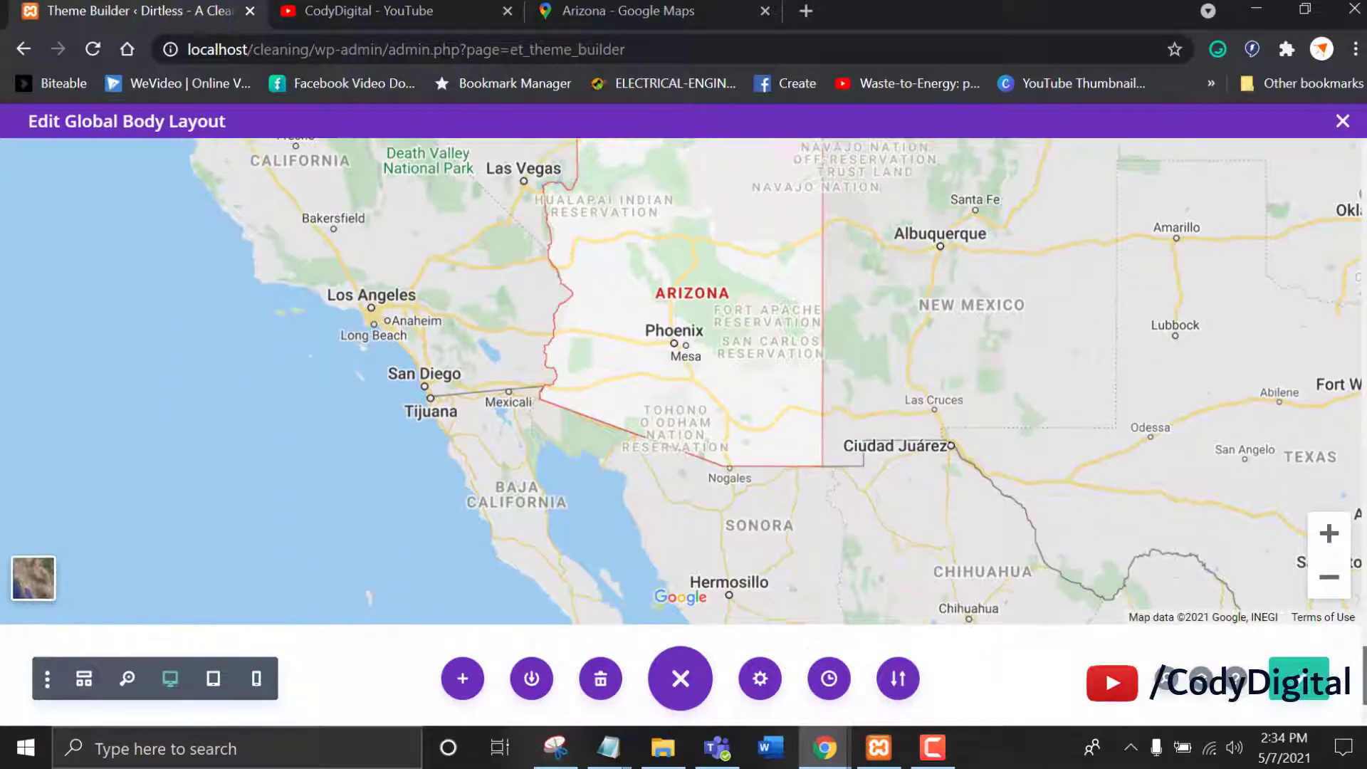
pyautogui.scroll(15, 684, 427)
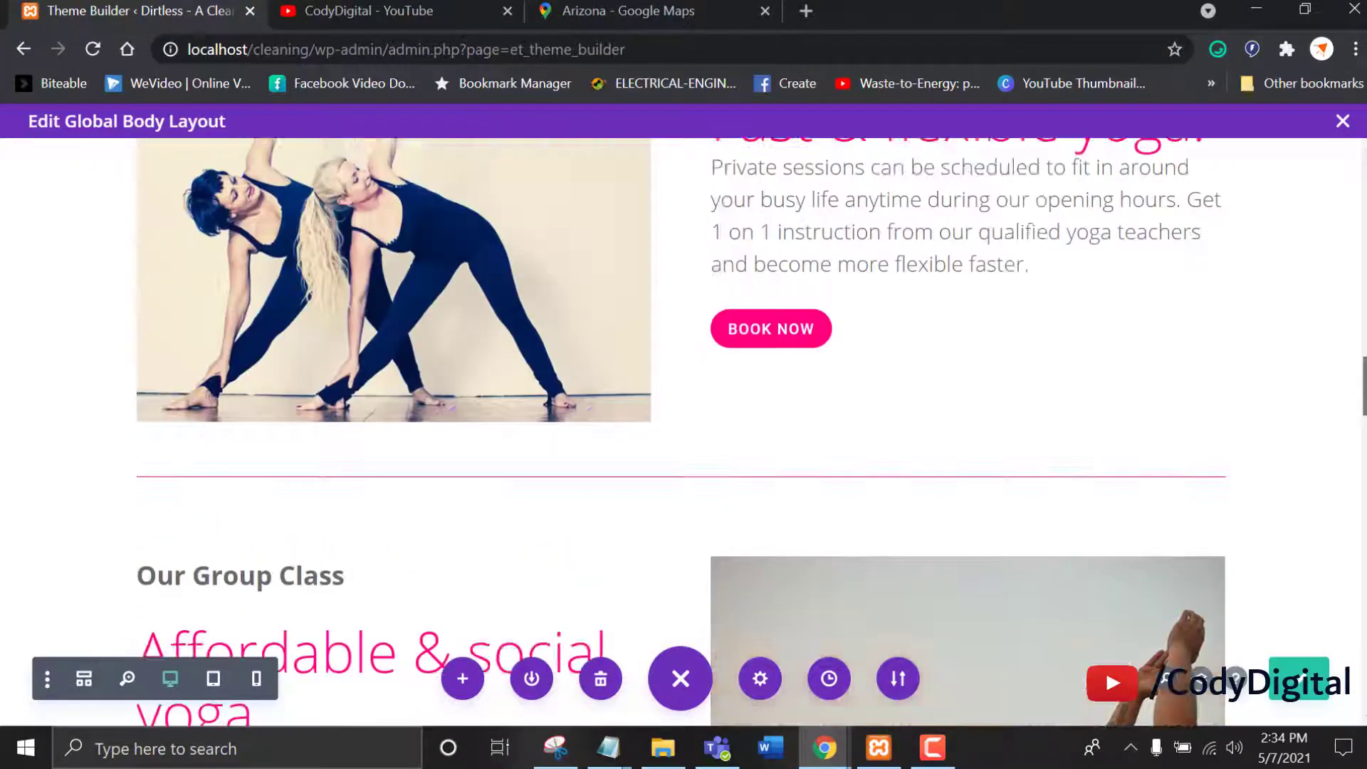
pyautogui.moveTo(1365, 389); pyautogui.dragTo(1366, 169)
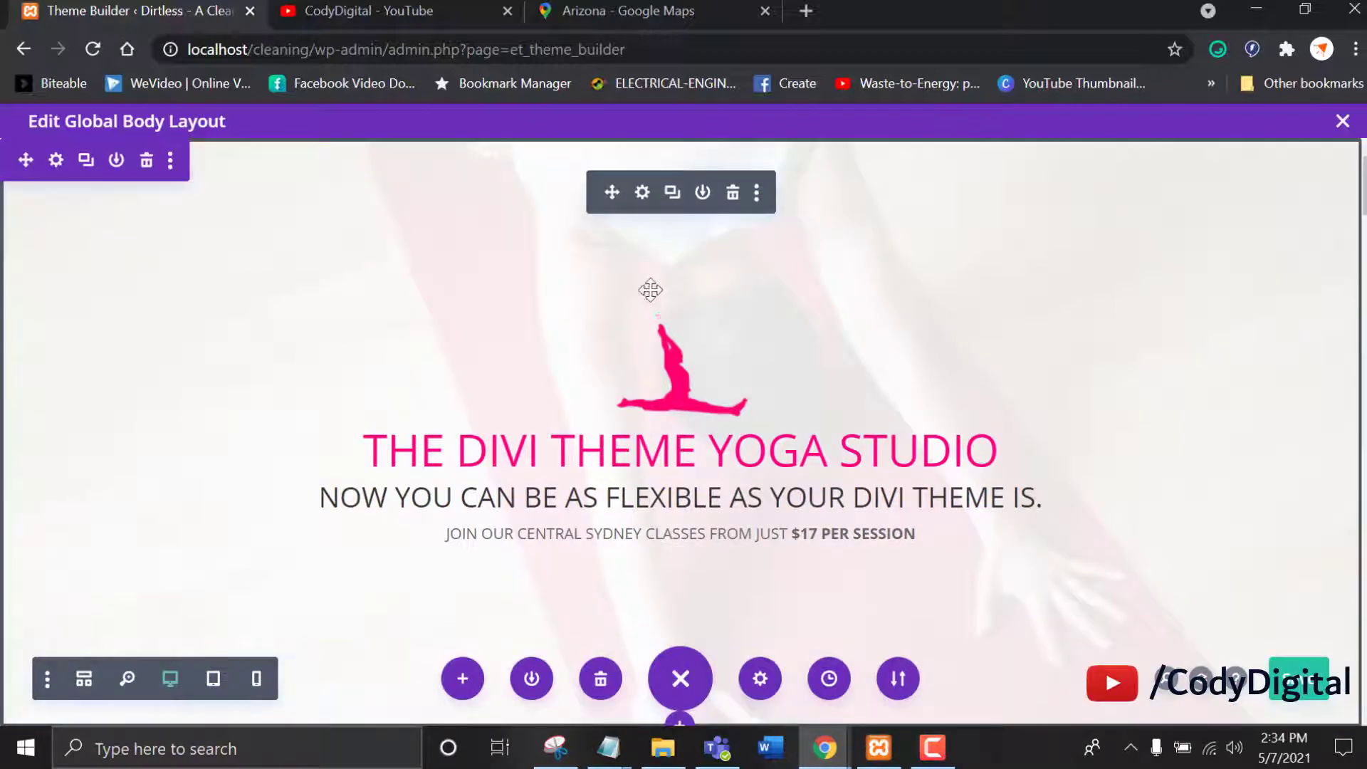
pyautogui.scroll(-4, 741, 328)
pyautogui.scroll(-15, 683, 428)
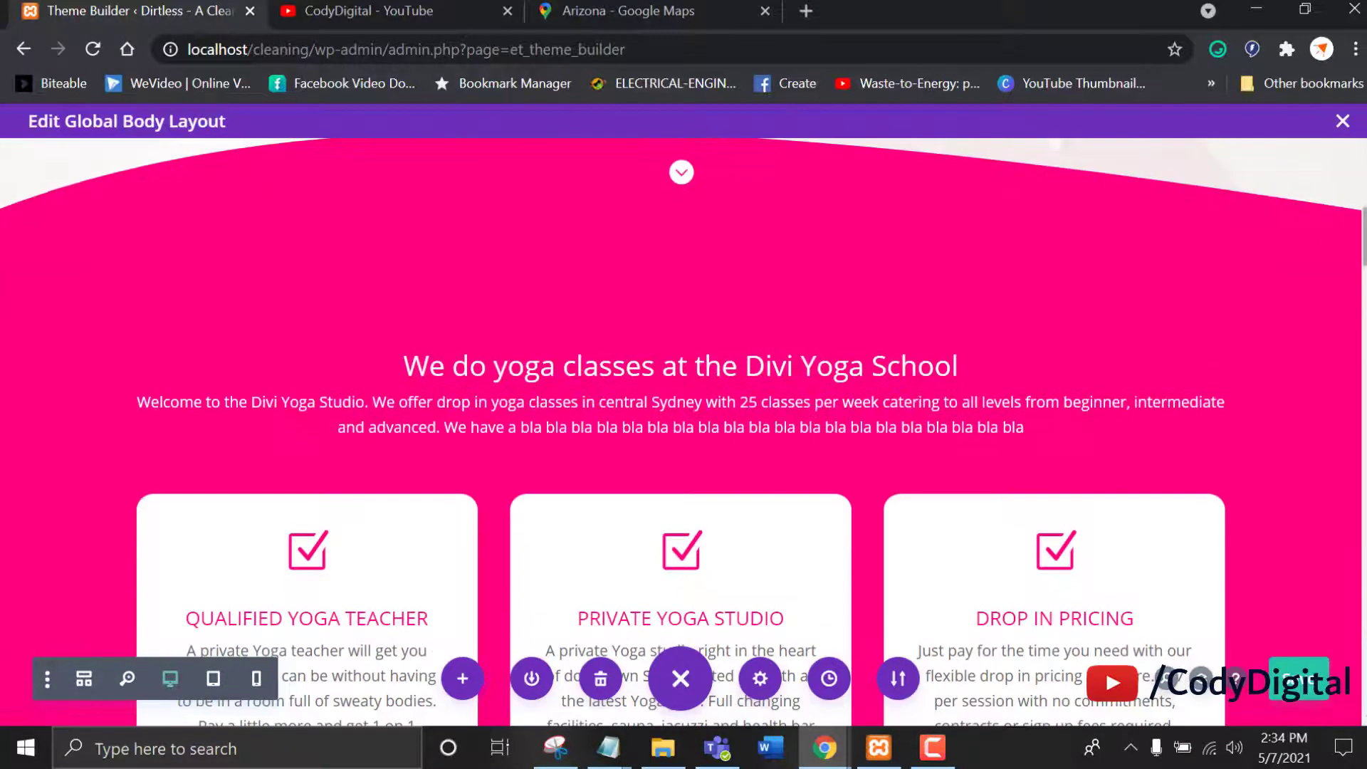
pyautogui.scroll(-15, 683, 427)
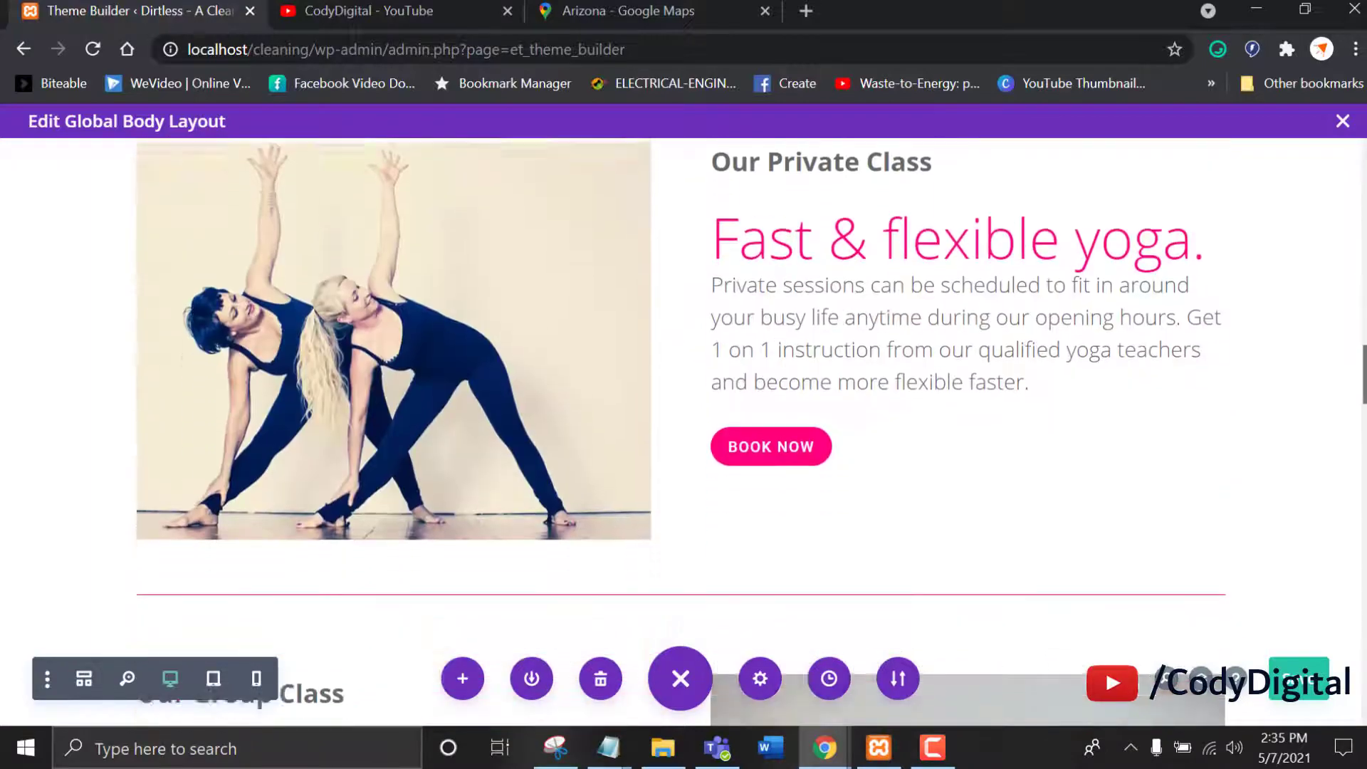
pyautogui.scroll(5, 679, 490)
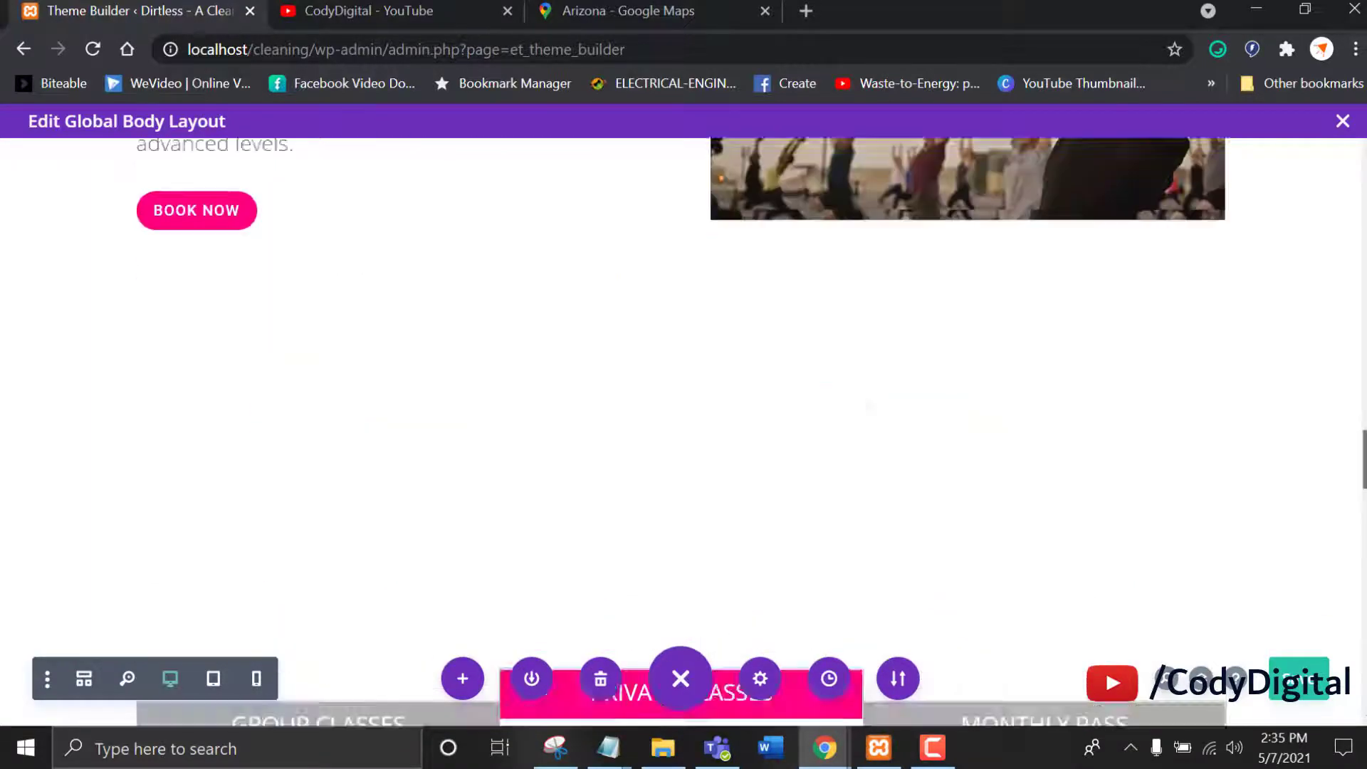
pyautogui.scroll(-10, 679, 490)
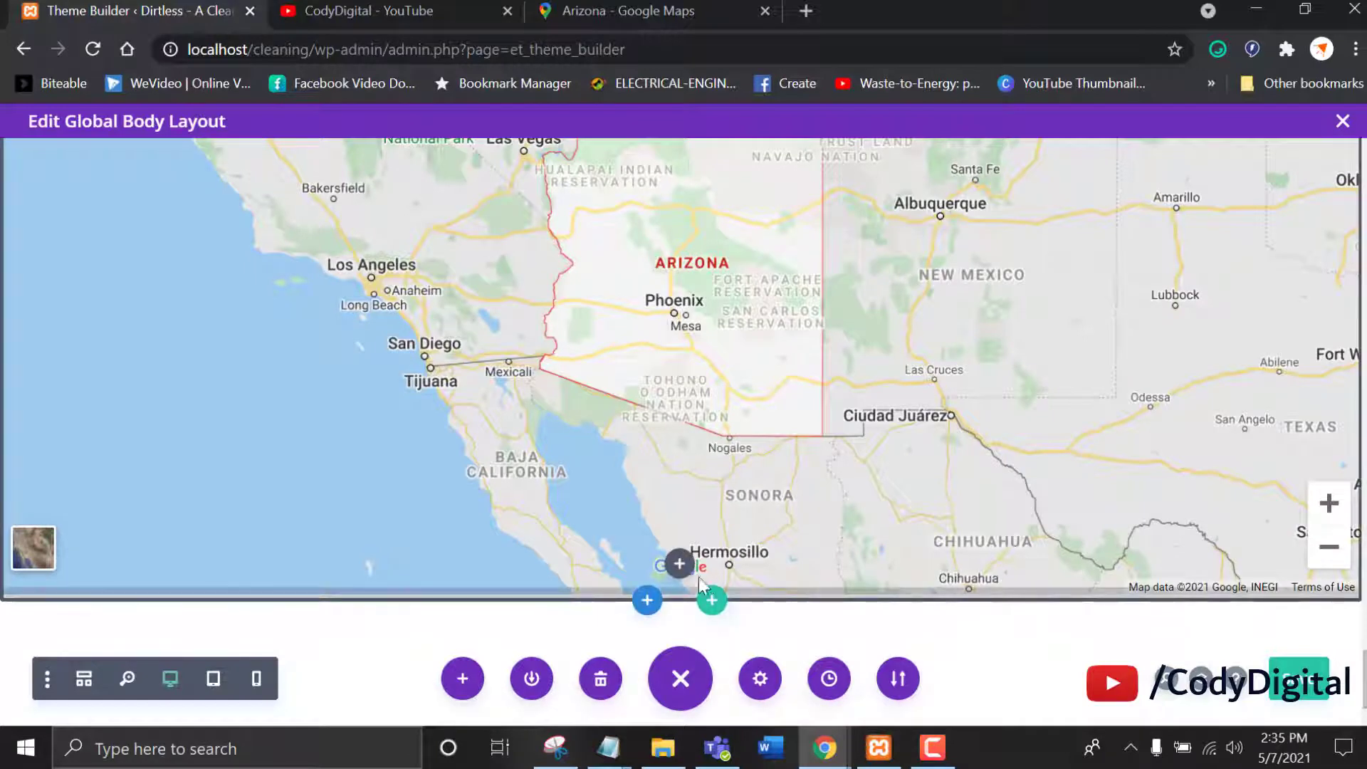
# Step: Insert a regular section below the embedded map and add a Button module to its row
pyautogui.click(648, 604)
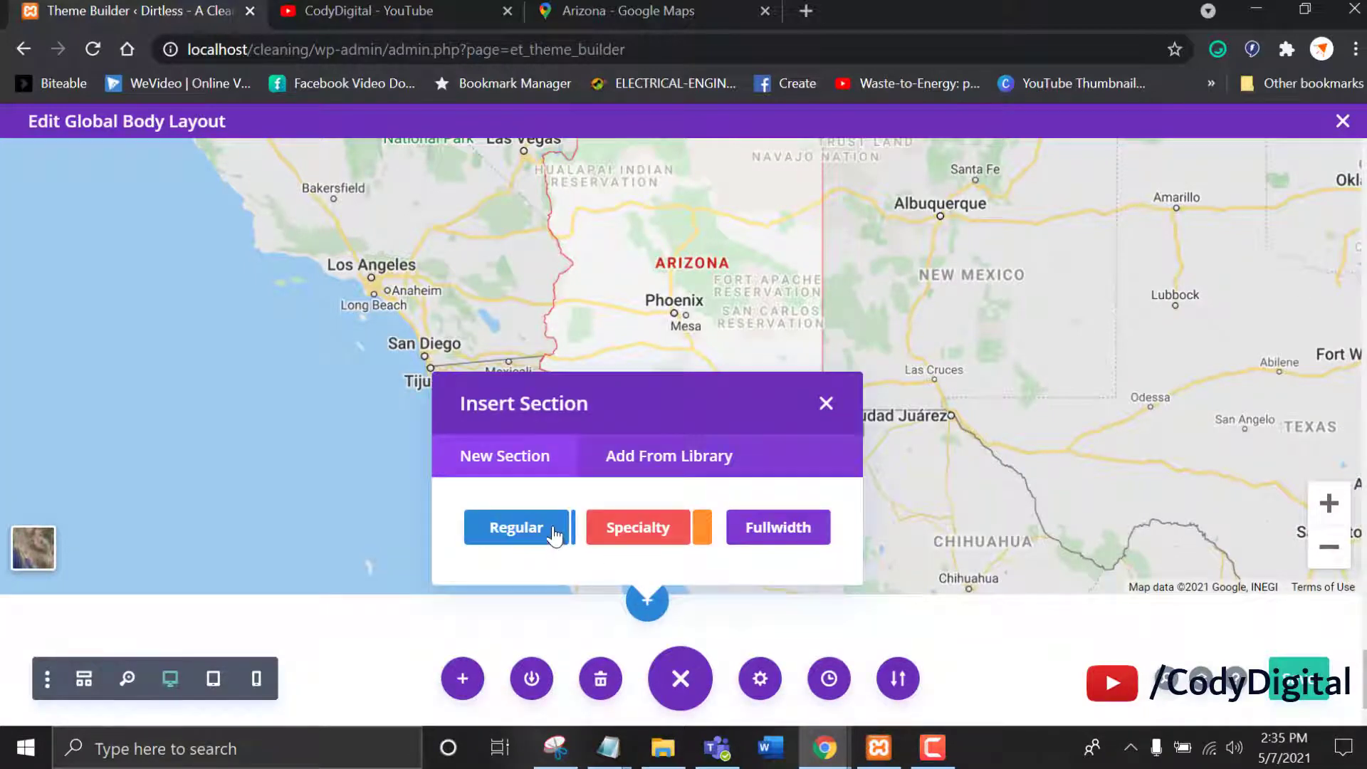
pyautogui.click(555, 538)
pyautogui.click(584, 342)
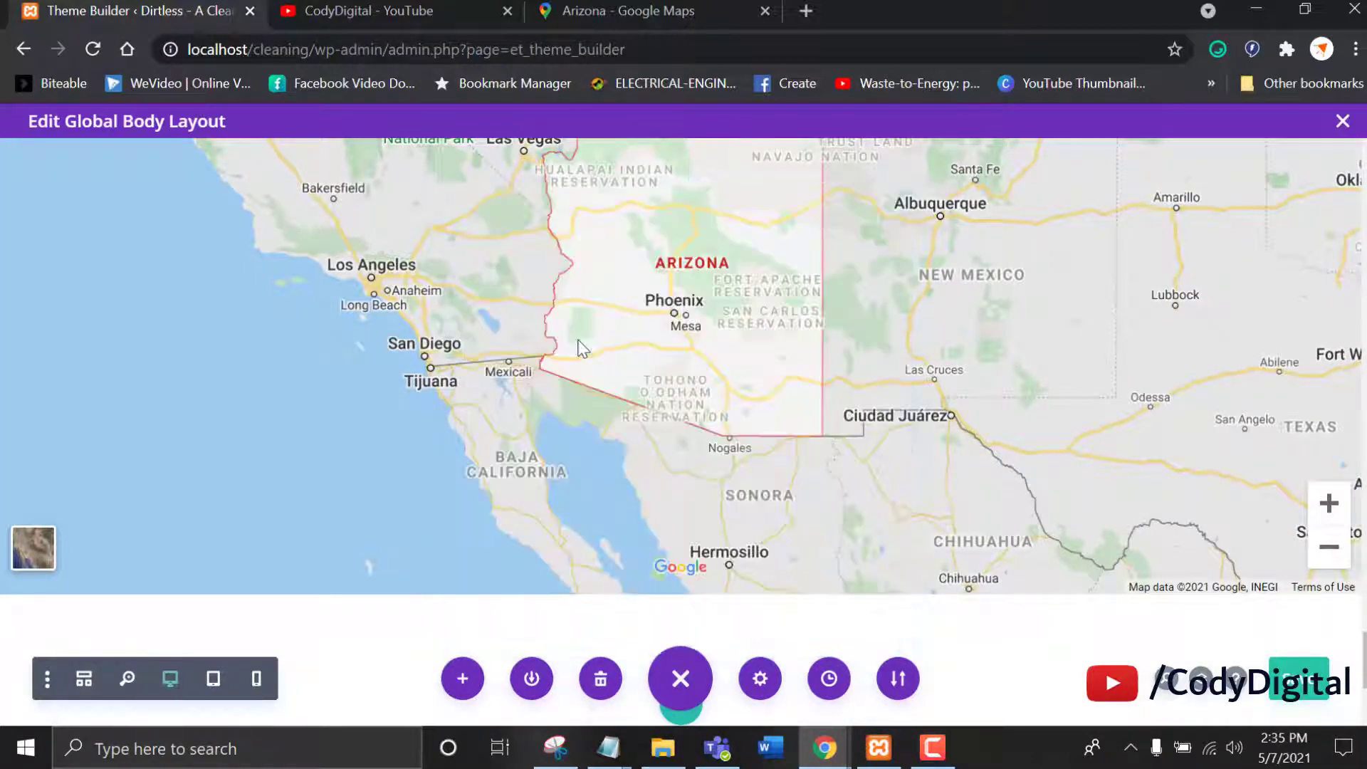
pyautogui.write('bu')
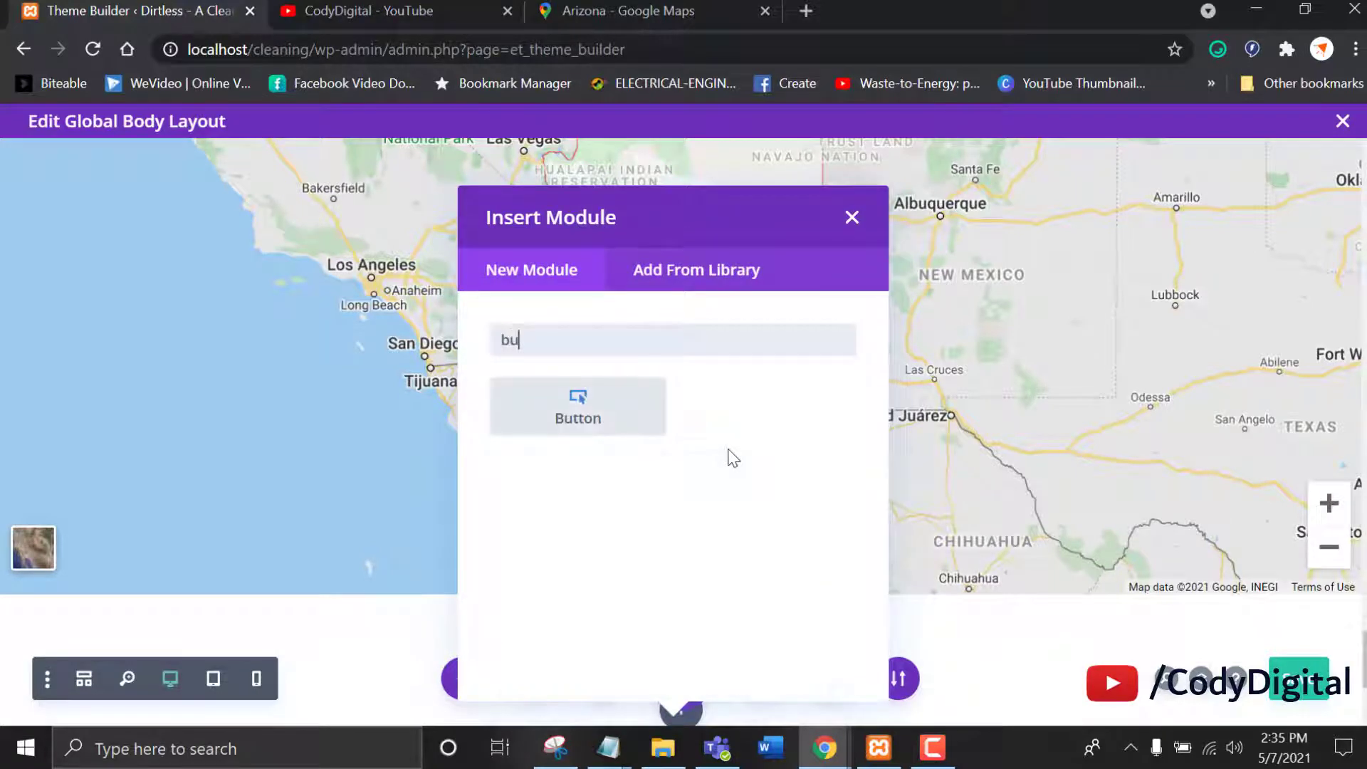
pyautogui.click(645, 424)
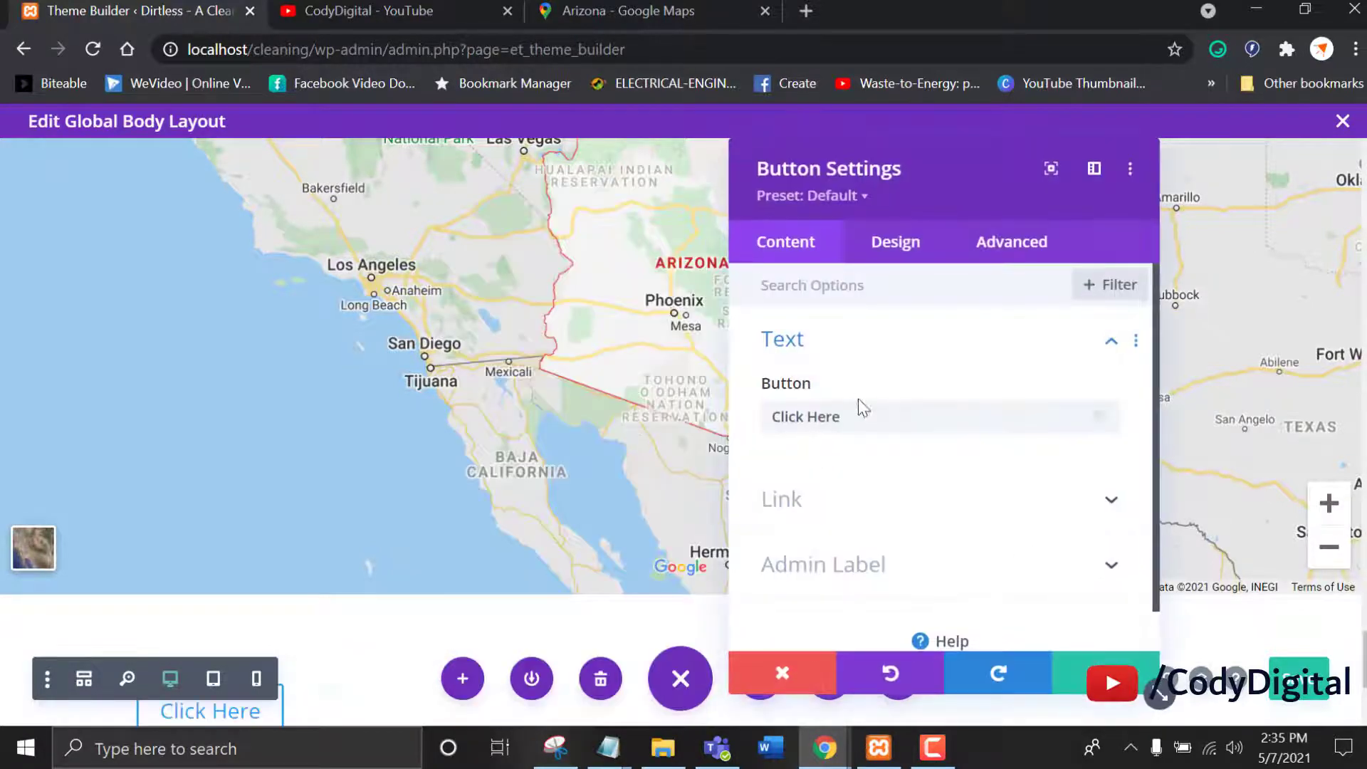
# Step: Replace the new button's default text with the opening words "TO GET THE"
pyautogui.click(858, 415)
pyautogui.hotkey('ctrl', 'a')
pyautogui.write('TO GET')
pyautogui.write('THE L')
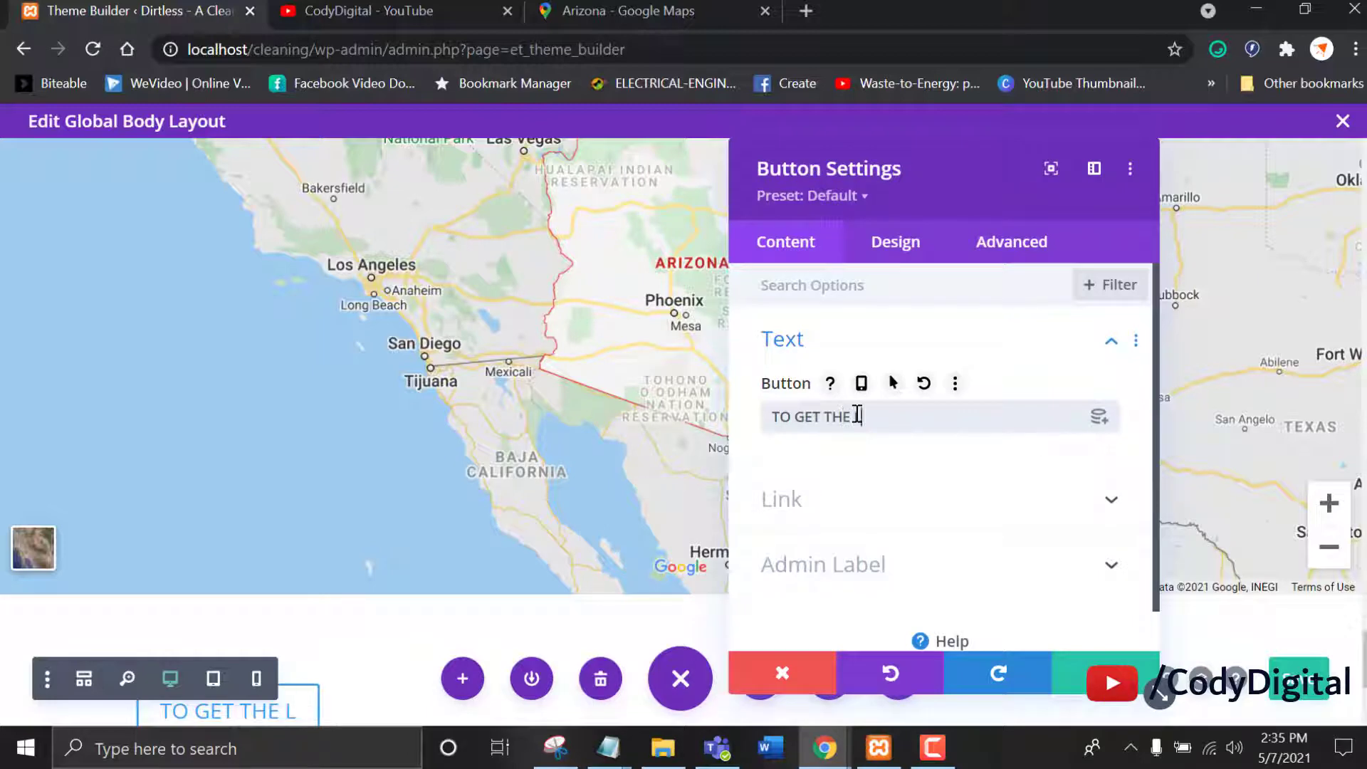
pyautogui.write('IND')
pyautogui.press('BackSpace')
pyautogui.write('K OF THIS')
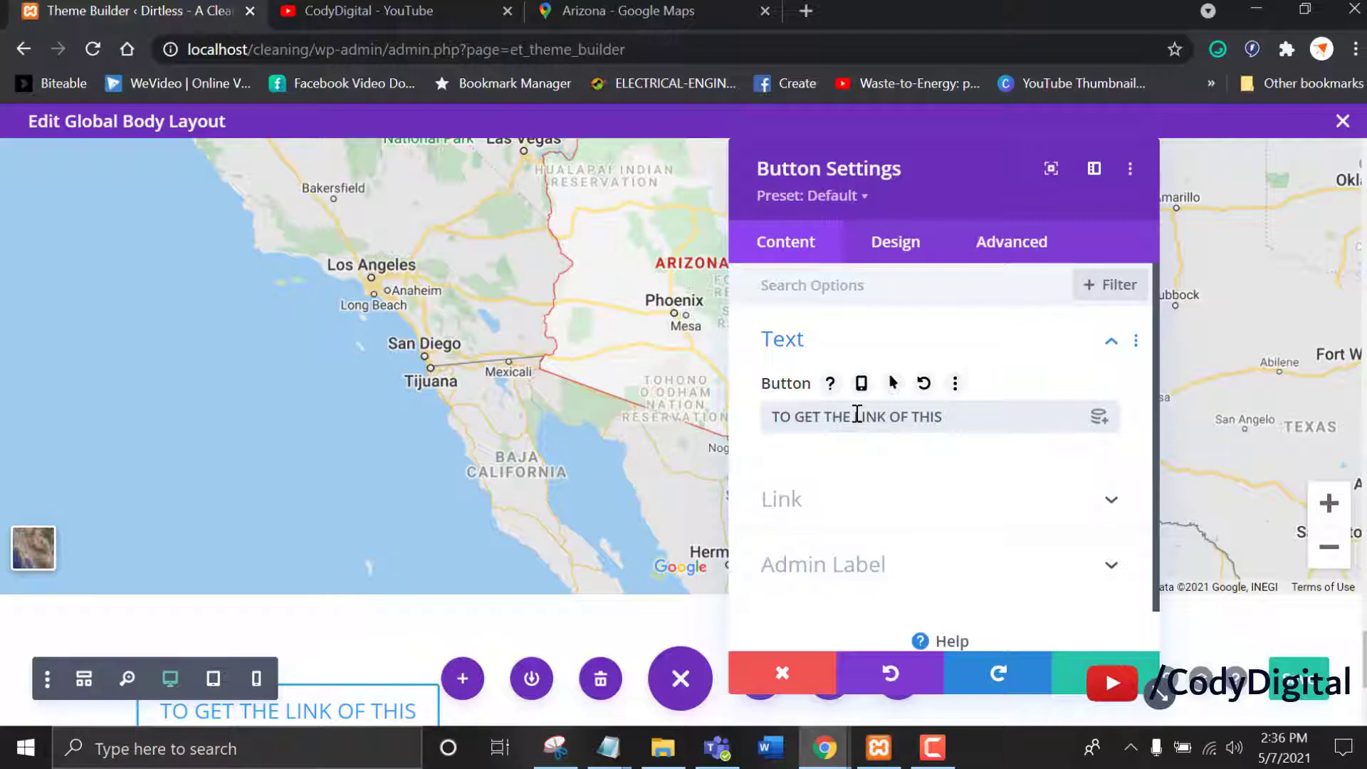
pyautogui.press('BackSpace')
pyautogui.press('BackSpace')
pyautogui.press('BackSpace')
pyautogui.press('BackSpace')
pyautogui.press('BackSpace')
pyautogui.press('BackSpace')
pyautogui.press('BackSpace')
pyautogui.press('BackSpace')
pyautogui.press('BackSpace')
pyautogui.press('BackSpace')
pyautogui.press('BackSpace')
pyautogui.press('BackSpace')
pyautogui.press('BackSpace')
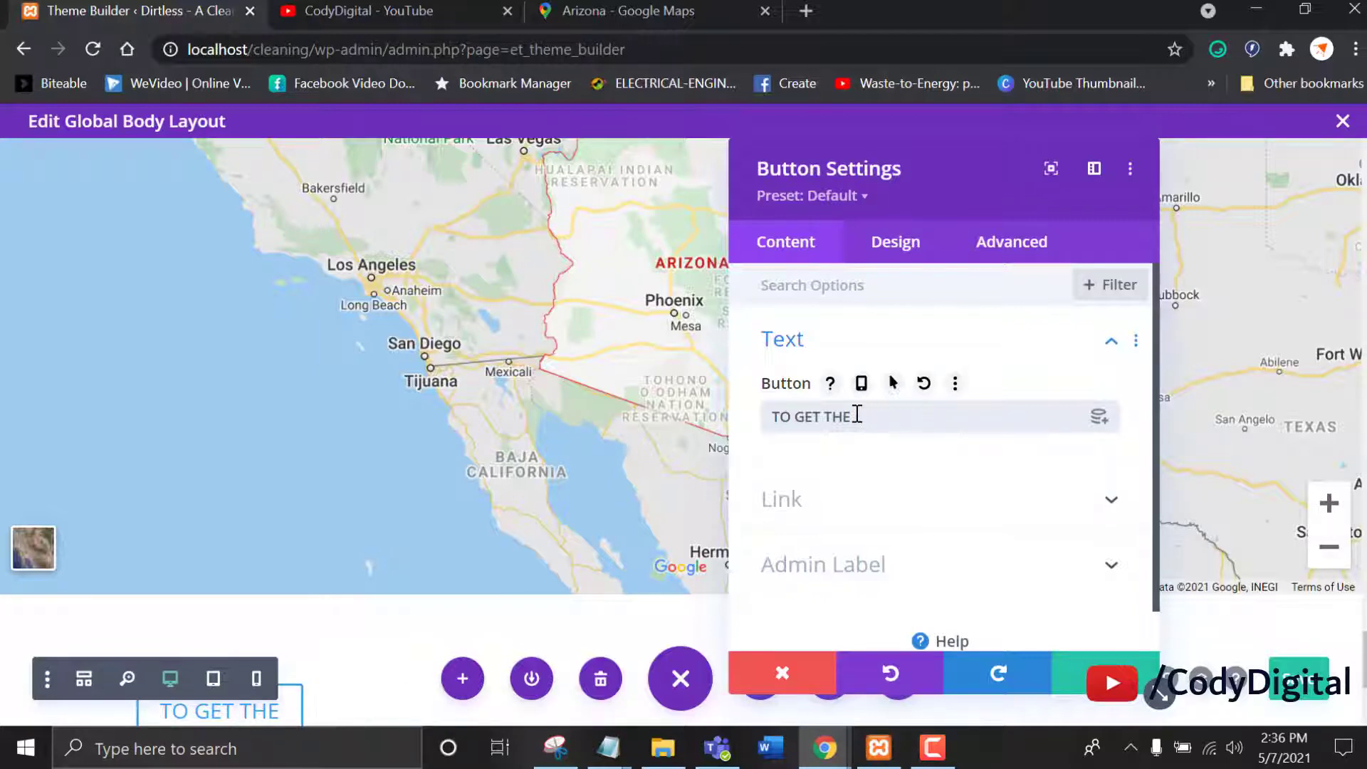
# Step: Continue the button text with "DOWNLOAD LINK PLEASE SUBSCRIBE AND COMMENT DOWN THE VIDEO"
pyautogui.write('DOWN')
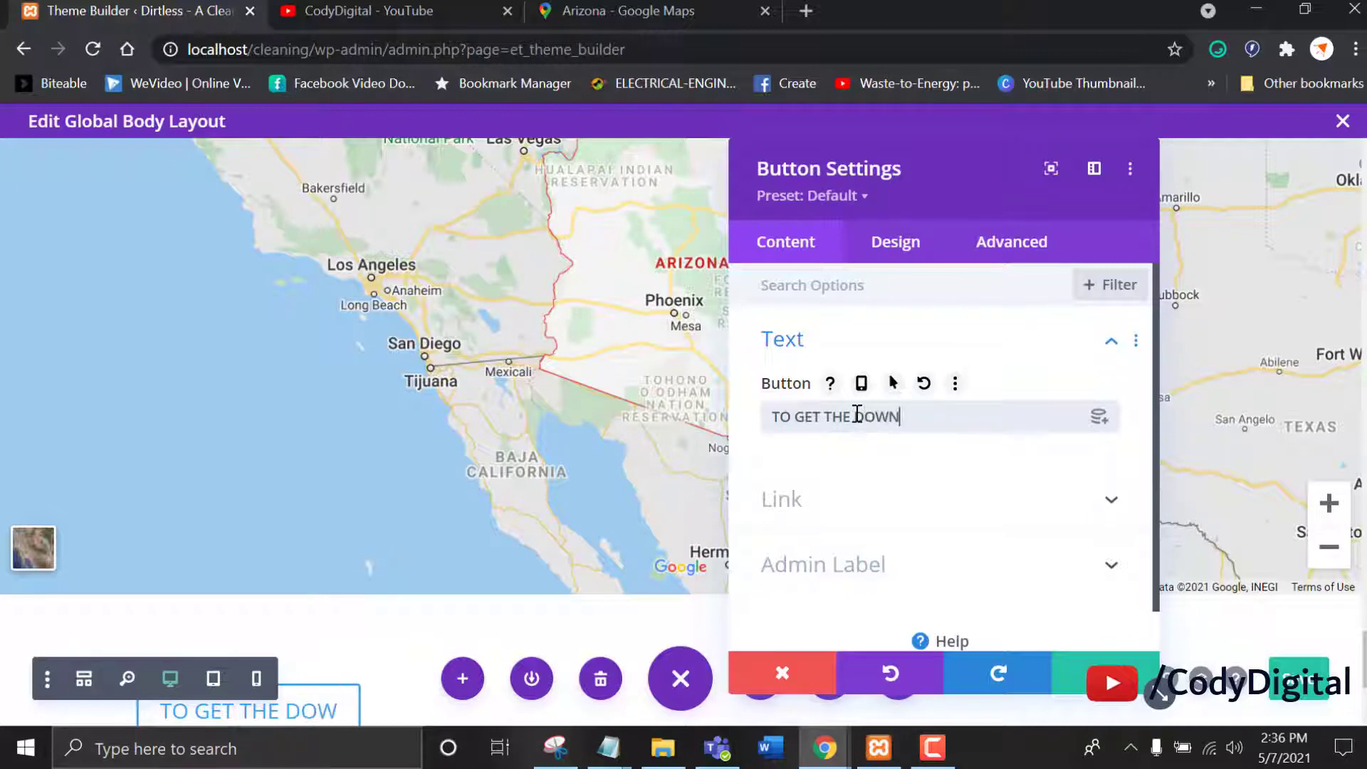
pyautogui.write('LOAD LIN')
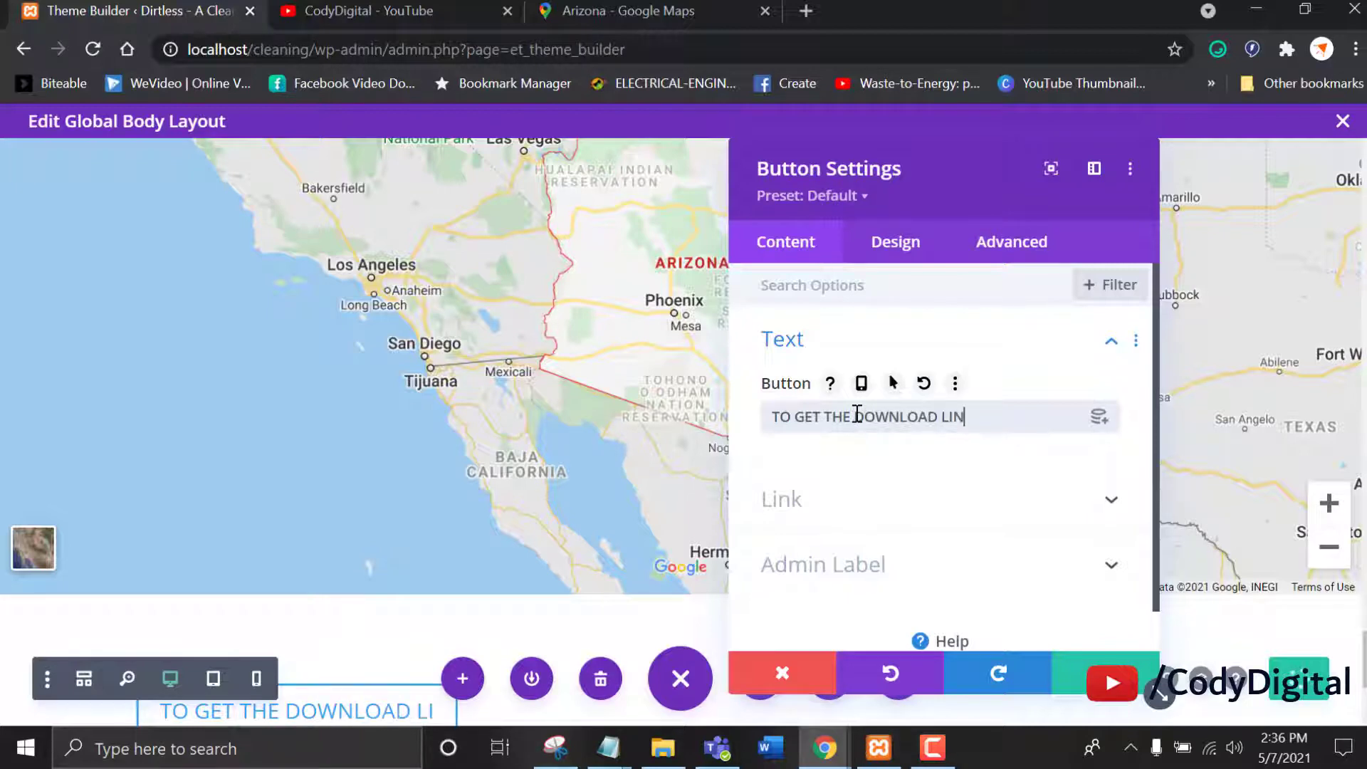
pyautogui.write('K PLEASE SUBS')
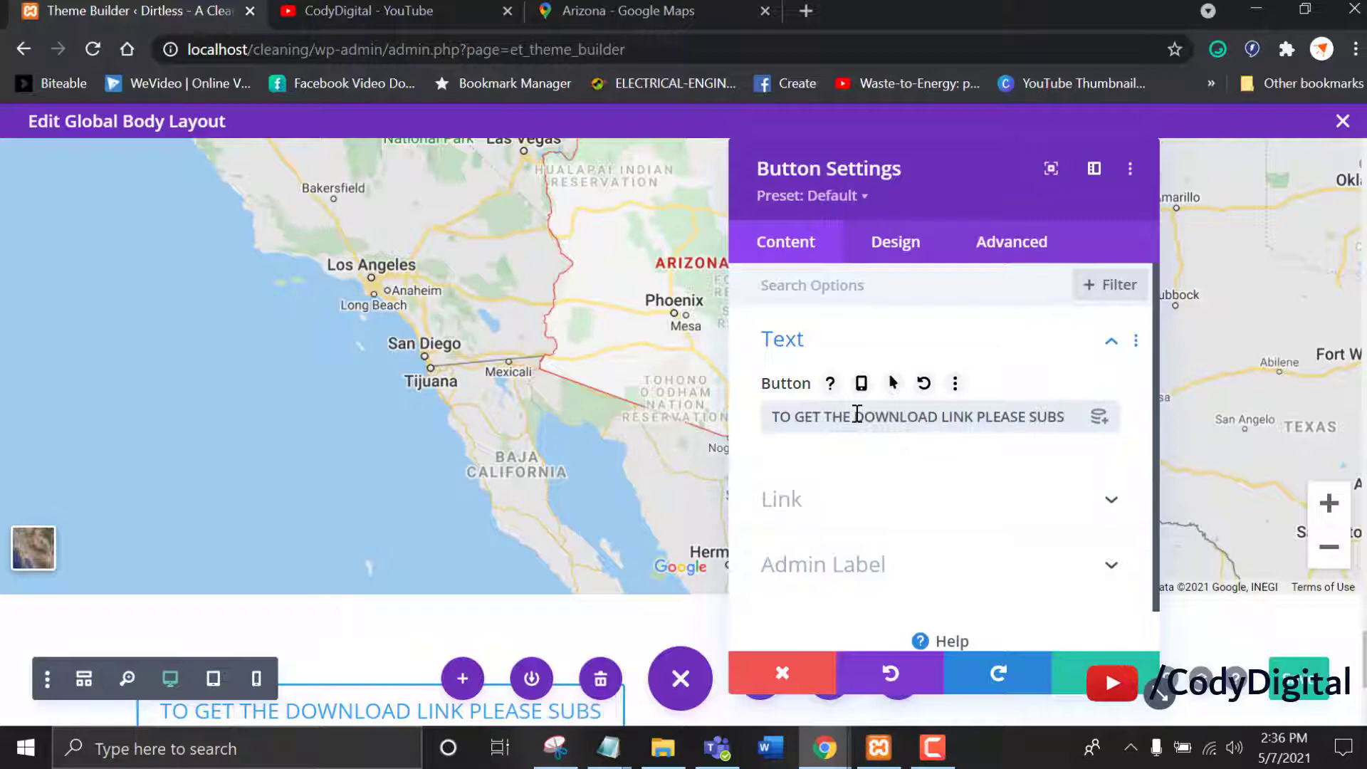
pyautogui.write('CRIBE AND')
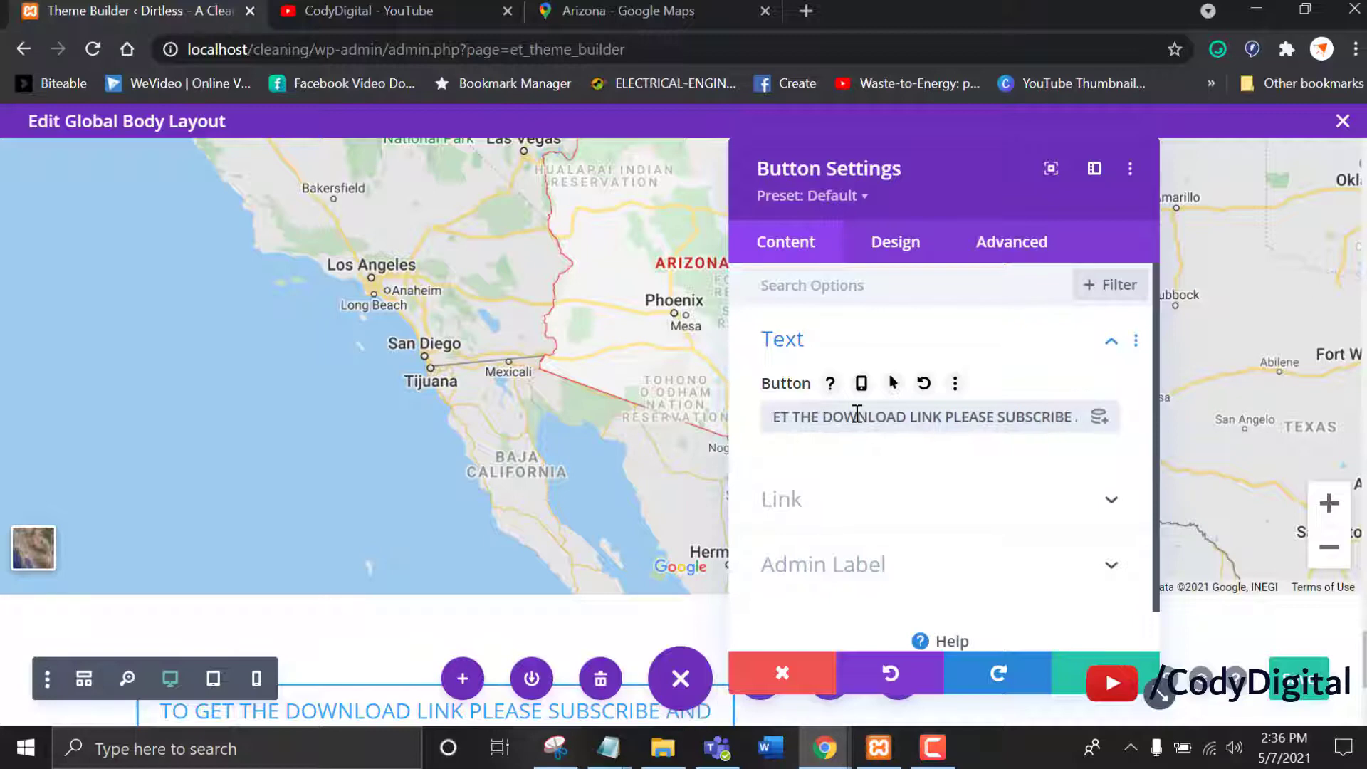
pyautogui.write(' COMMENT DO')
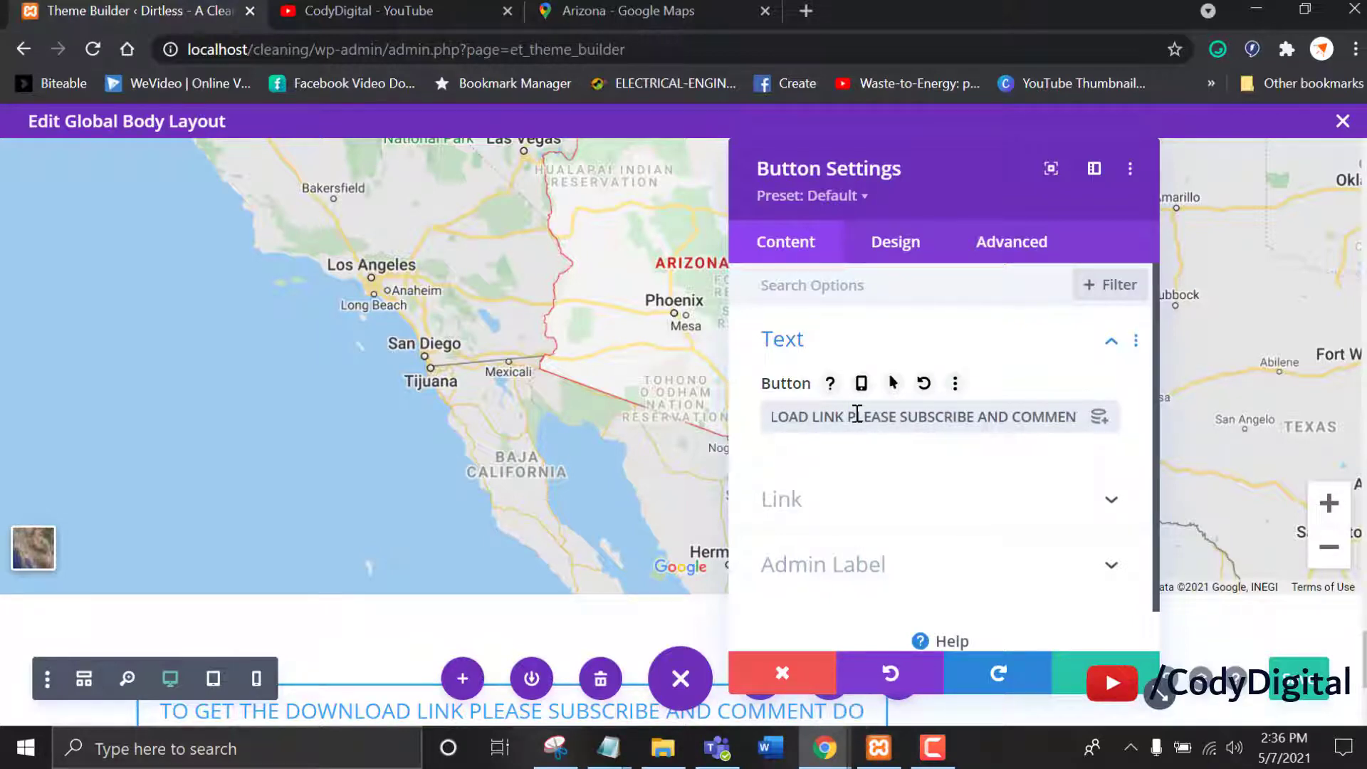
pyautogui.write('WN THE')
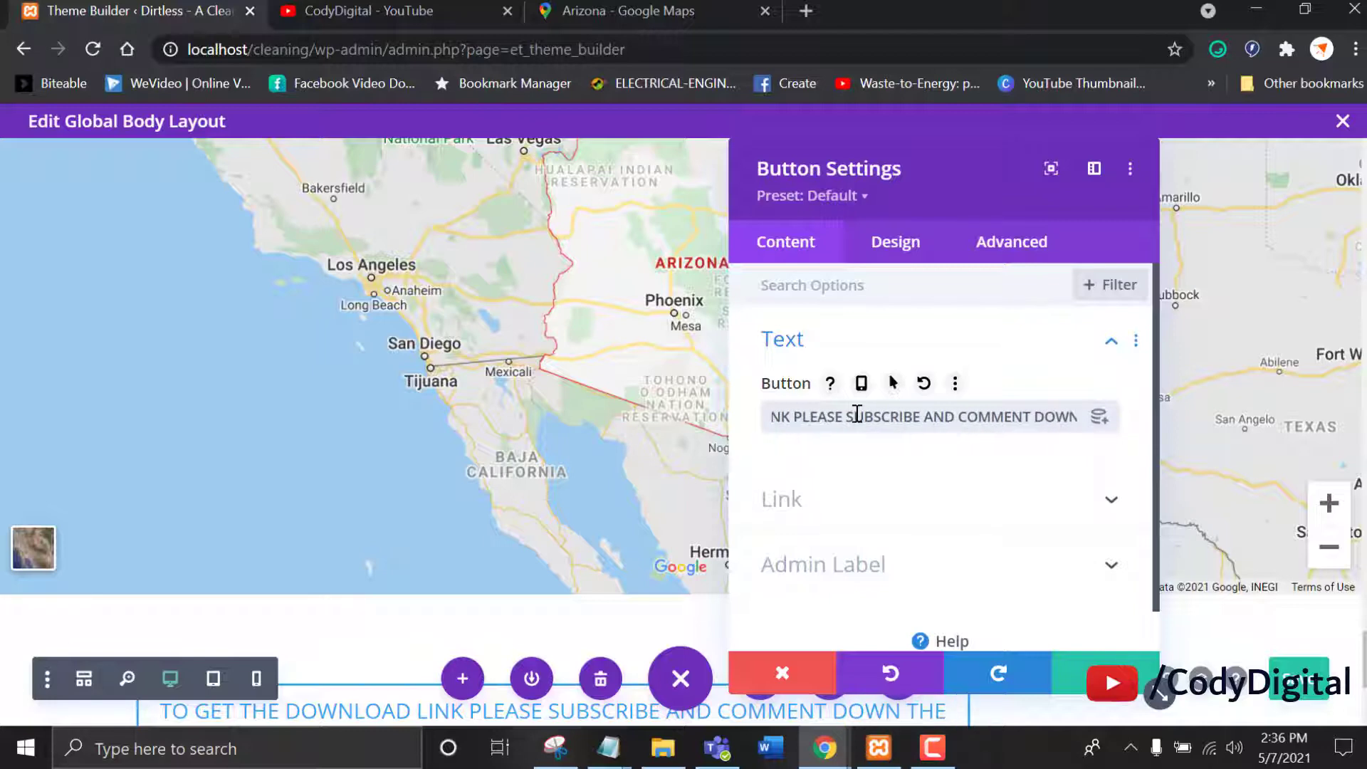
pyautogui.write(' VIDEO')
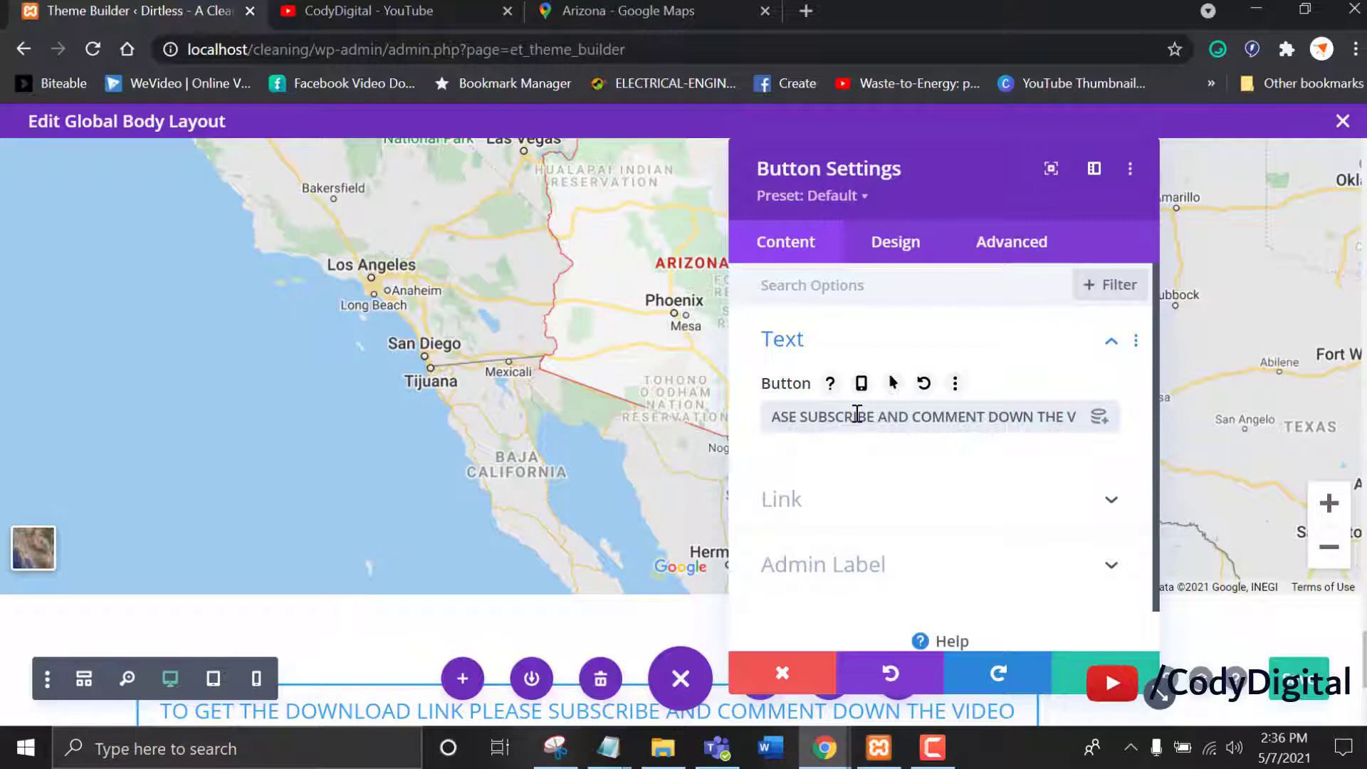
pyautogui.write('IDEO #')
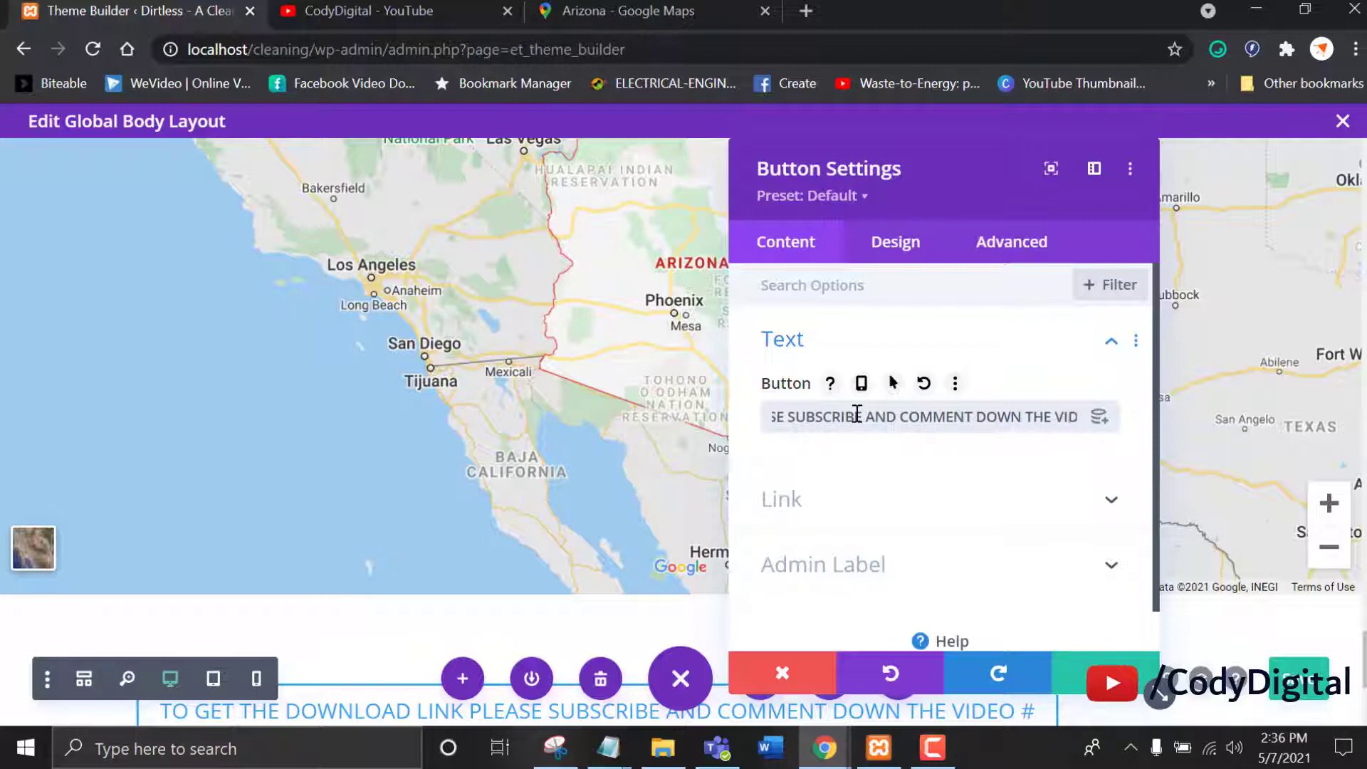
pyautogui.write('cO')
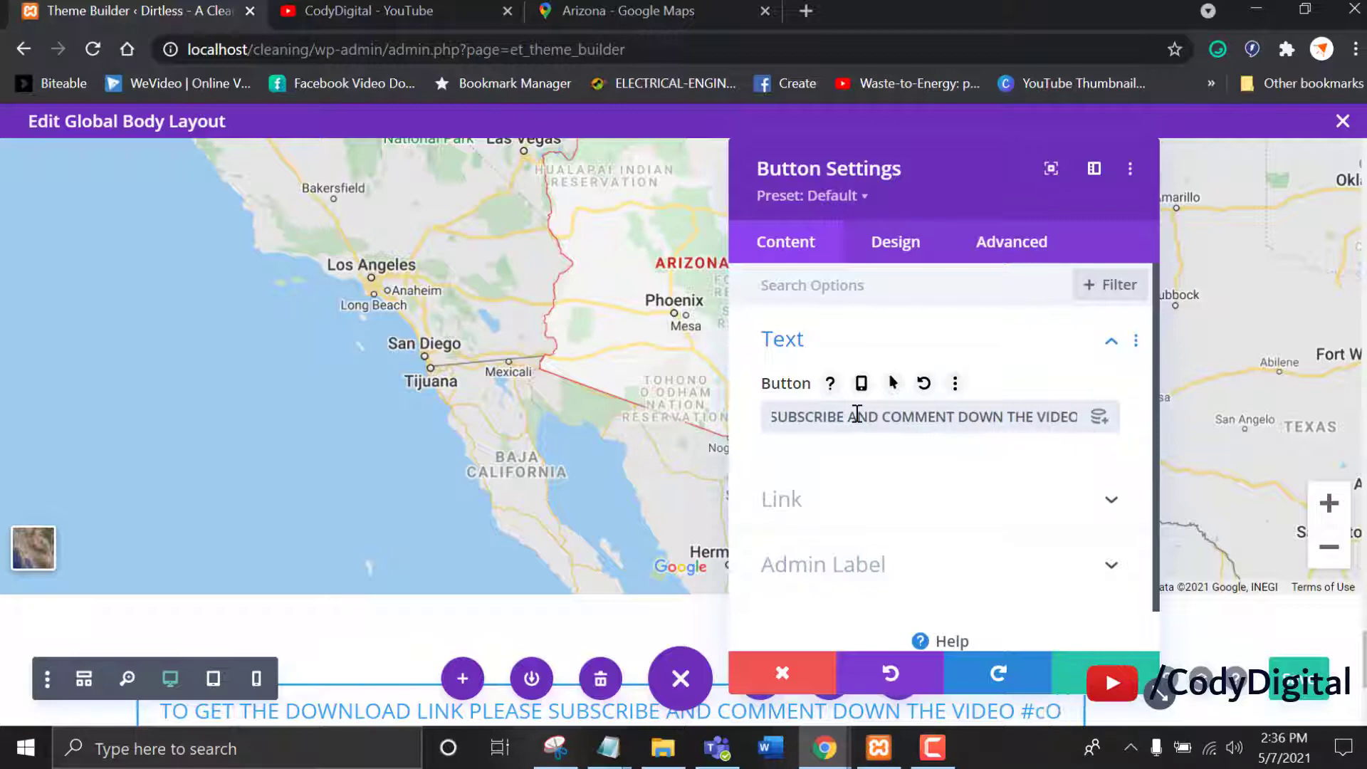
pyautogui.write('DYdIGITAL')
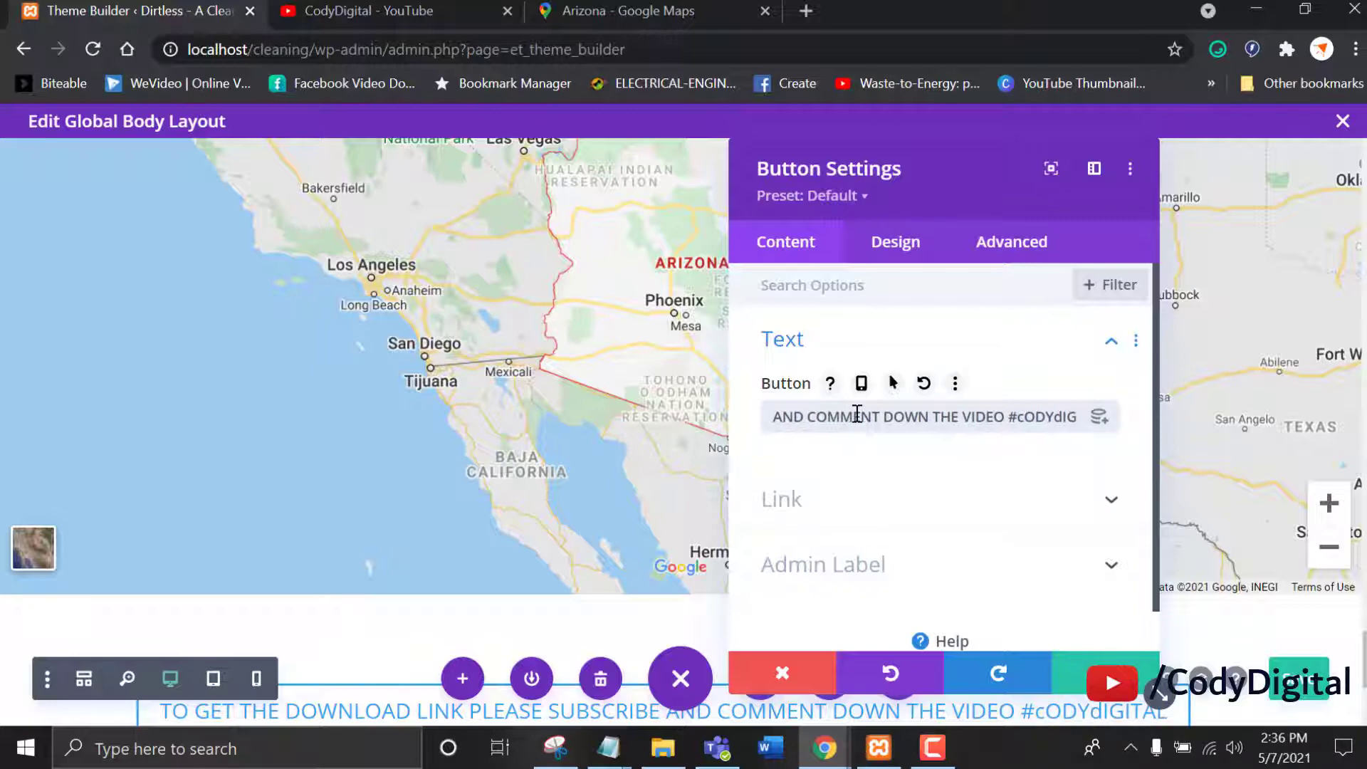
pyautogui.press('BackSpace')
pyautogui.press('BackSpace')
pyautogui.press('BackSpace')
pyautogui.press('BackSpace')
pyautogui.press('BackSpace')
pyautogui.press('BackSpace')
pyautogui.press('BackSpace')
pyautogui.press('BackSpace')
pyautogui.press('BackSpace')
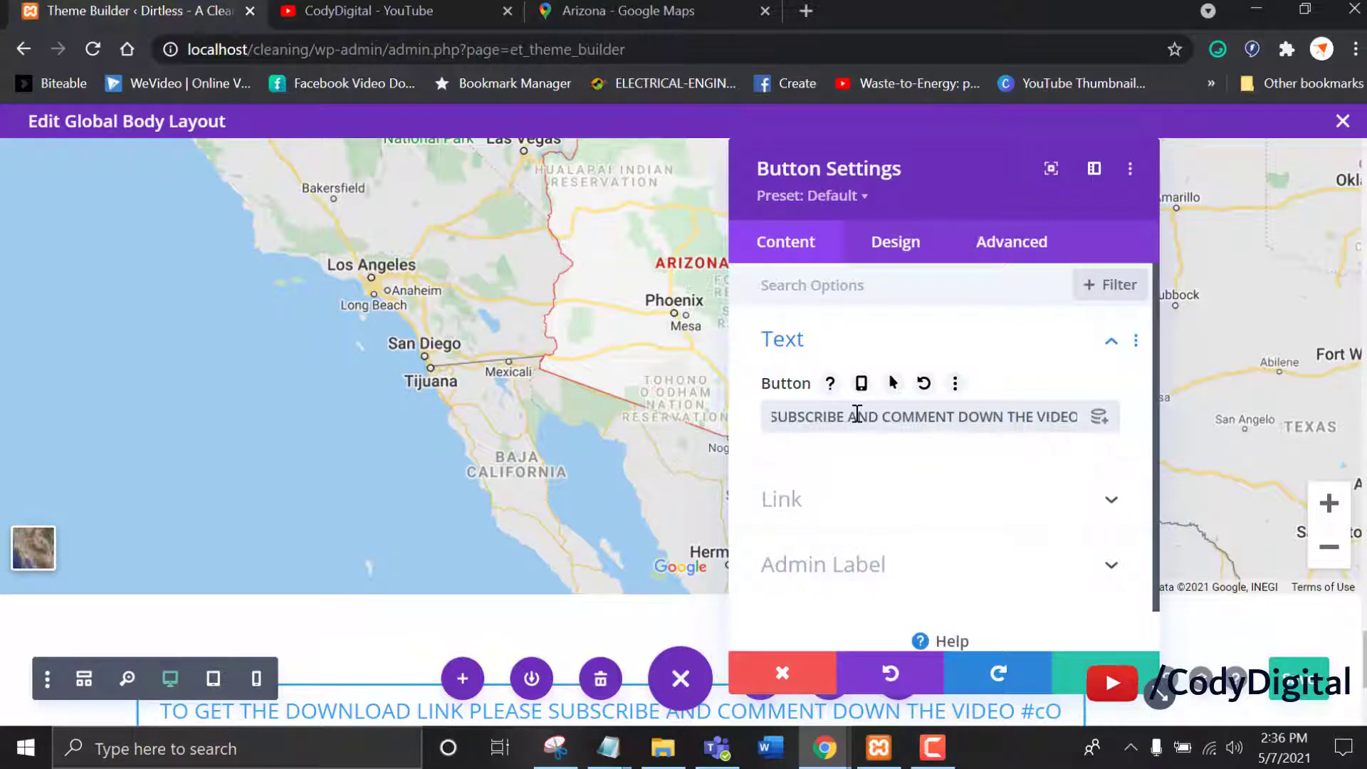
pyautogui.press('BackSpace')
pyautogui.press('BackSpace')
pyautogui.press('BackSpace')
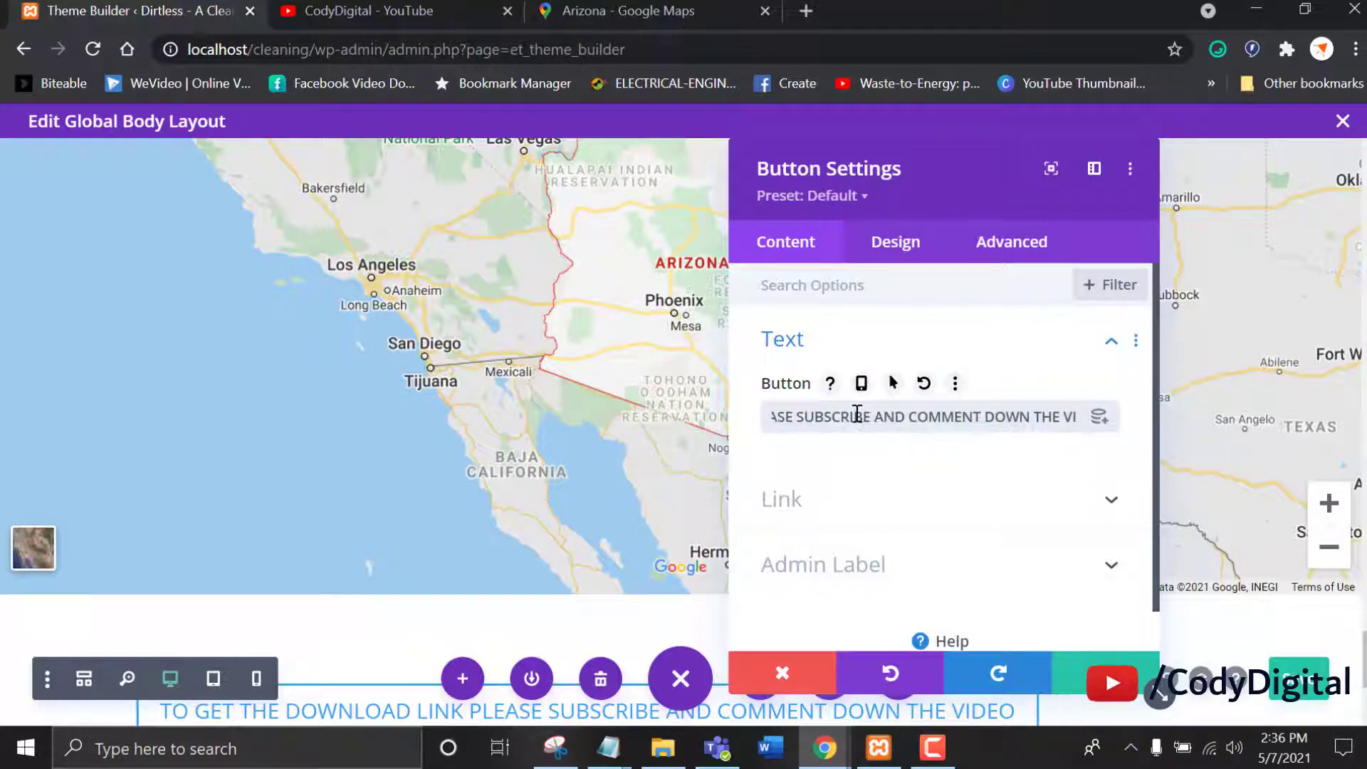
# Step: Add the hashtag "#CodyDigitalLayouts" at the end of the button text
pyautogui.write('#')
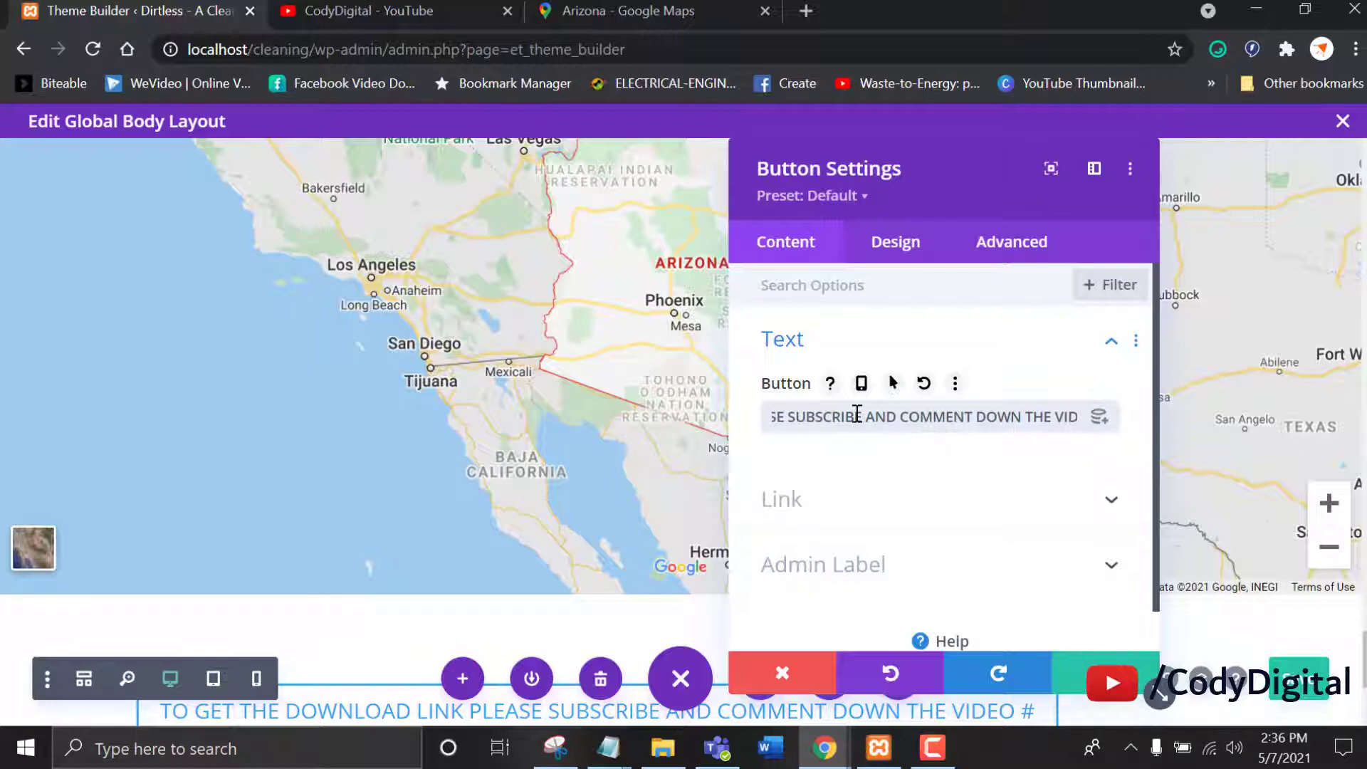
pyautogui.write('C')
pyautogui.write('ody')
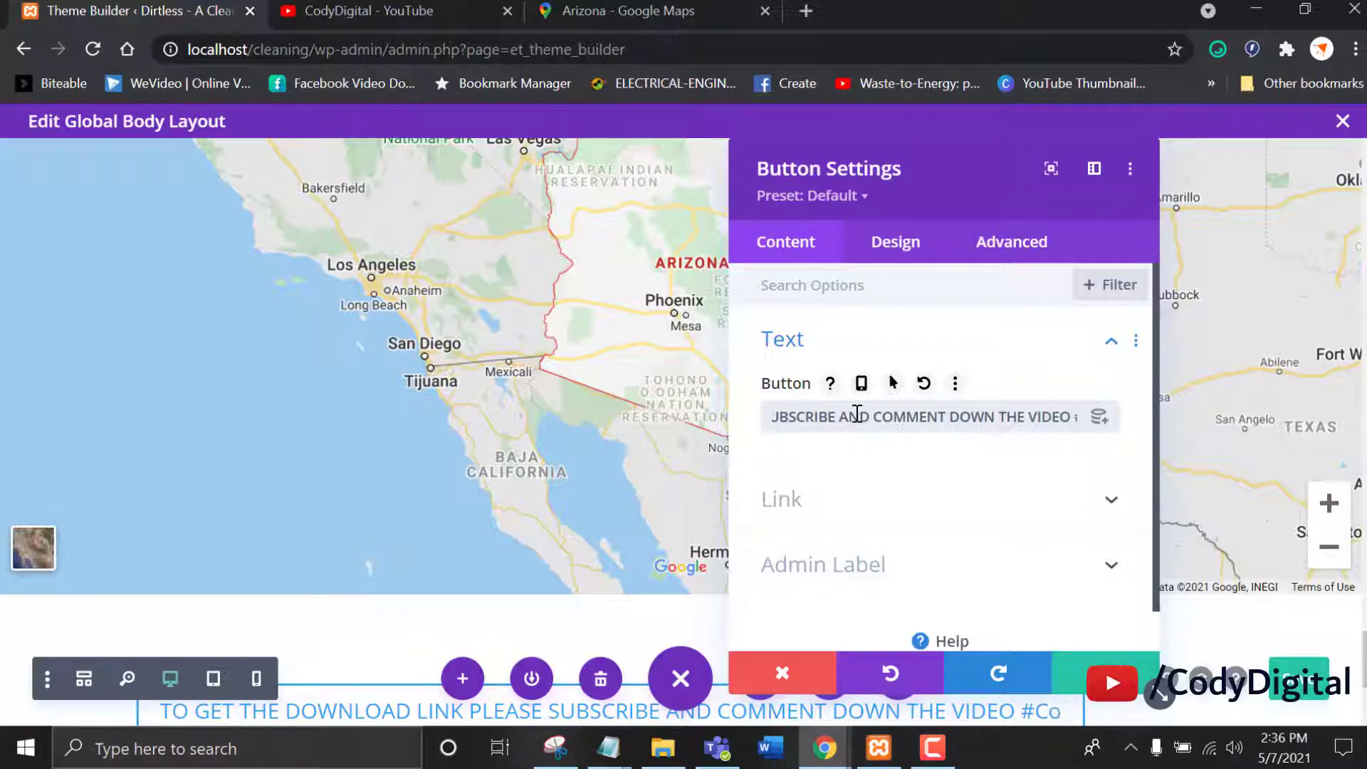
pyautogui.write('Digital')
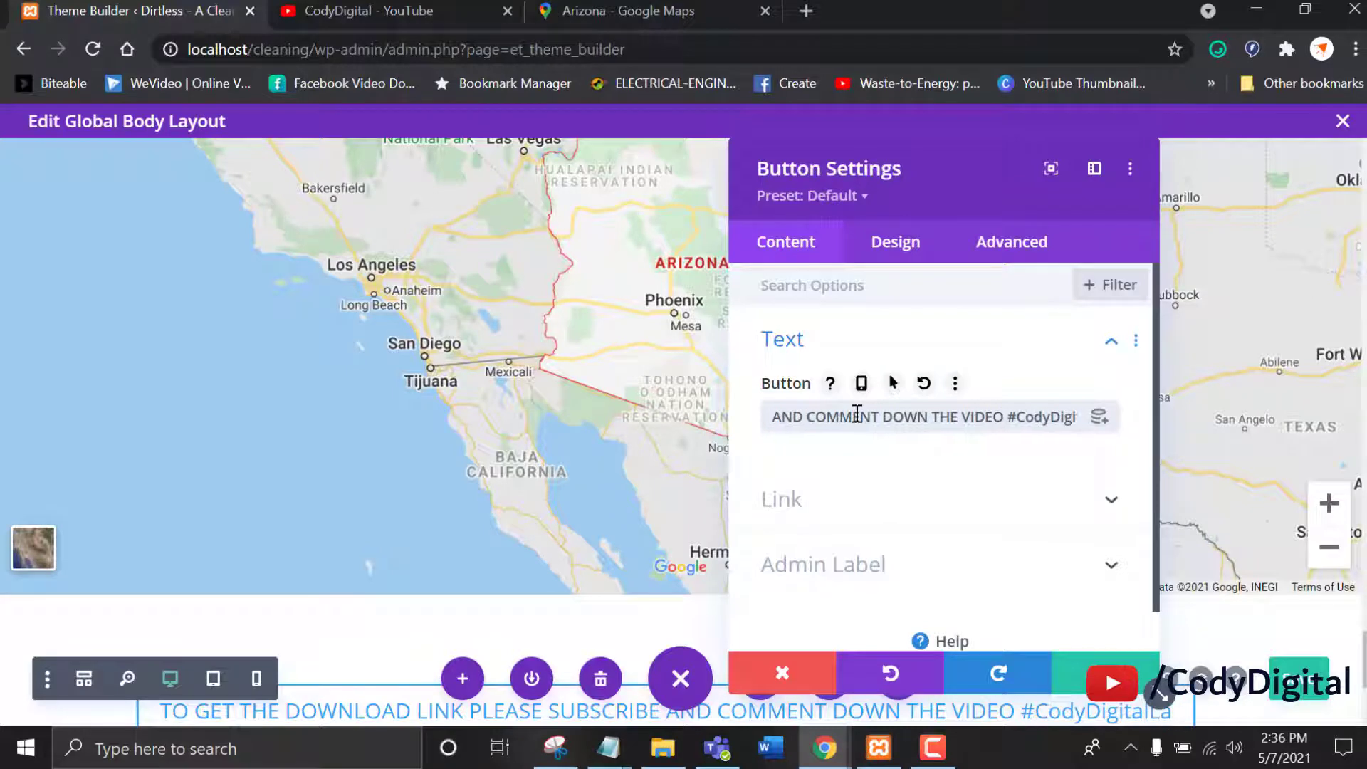
pyautogui.write('Lay')
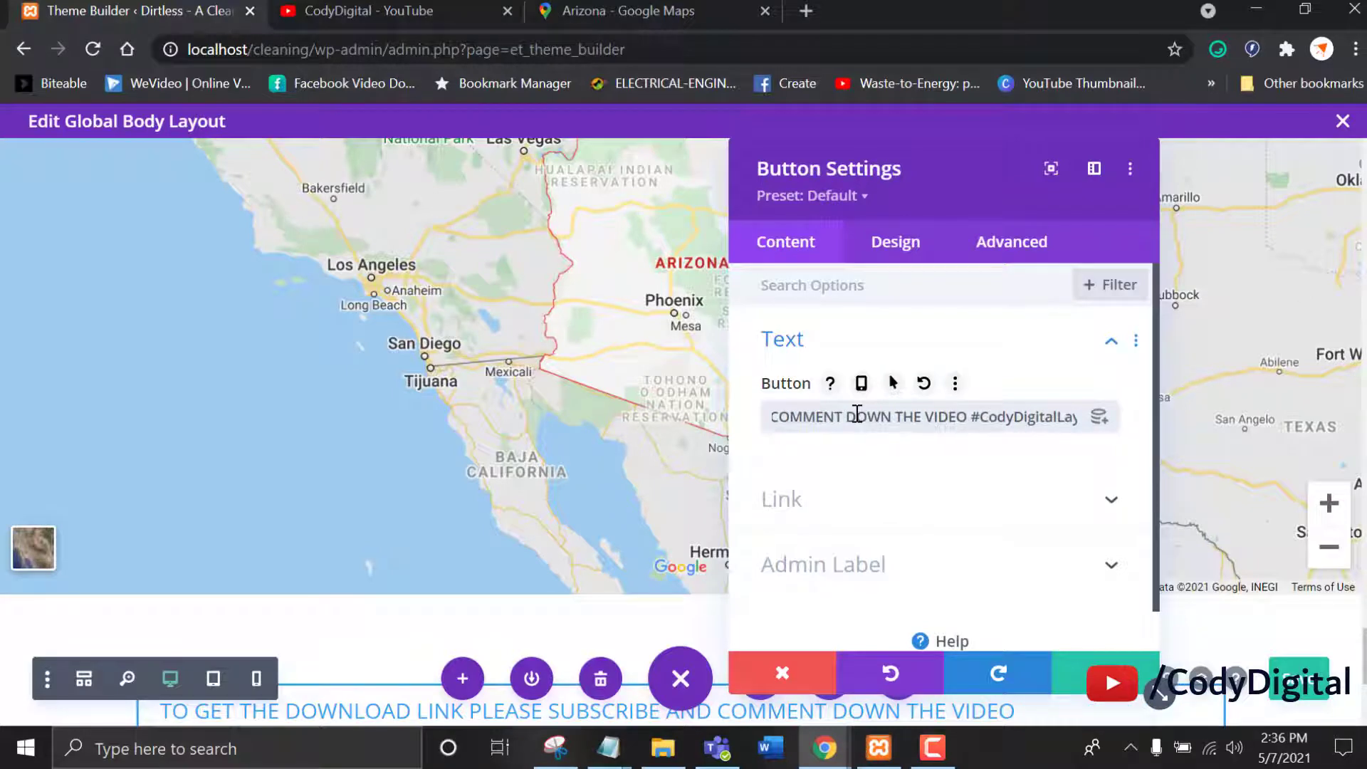
pyautogui.write('o')
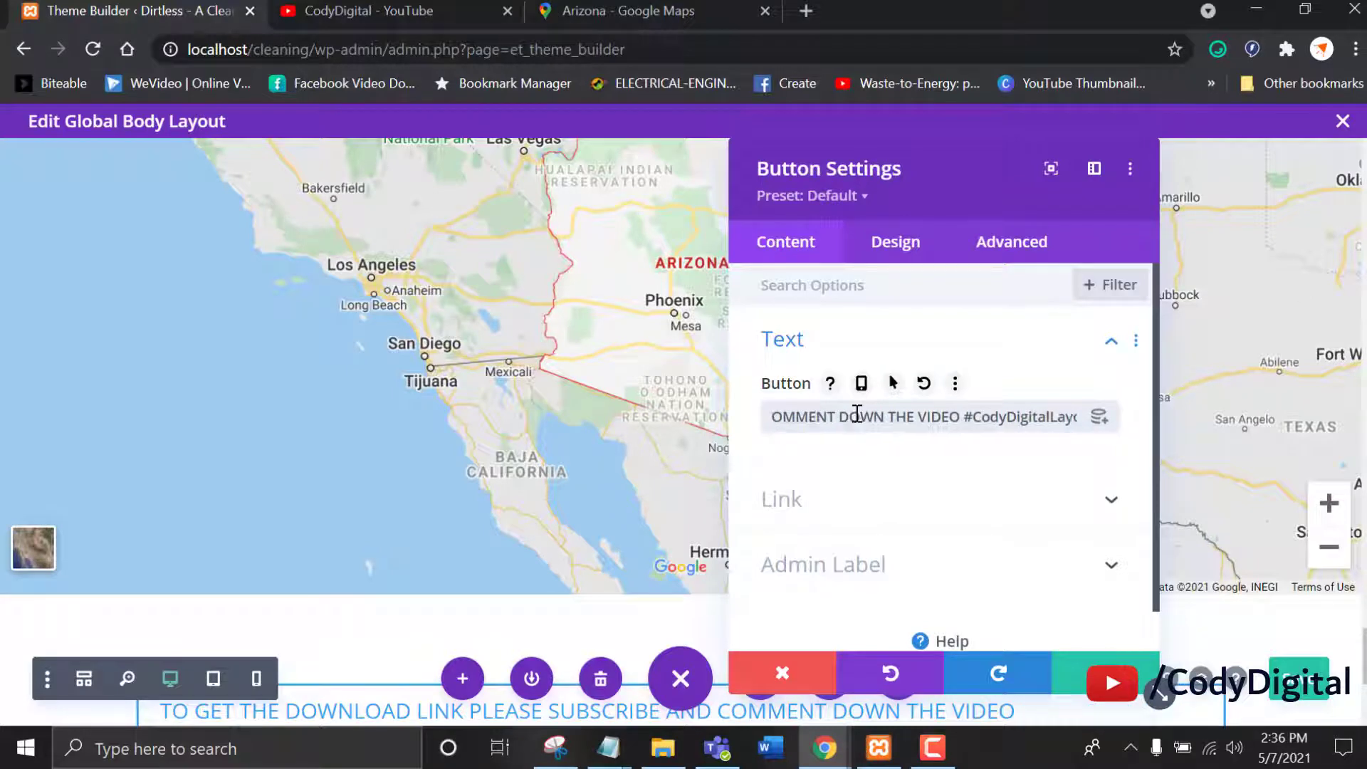
pyautogui.write('utss')
# Step: Enable custom styles for the button and set its text size to 26px and text colour to white
pyautogui.click(895, 242)
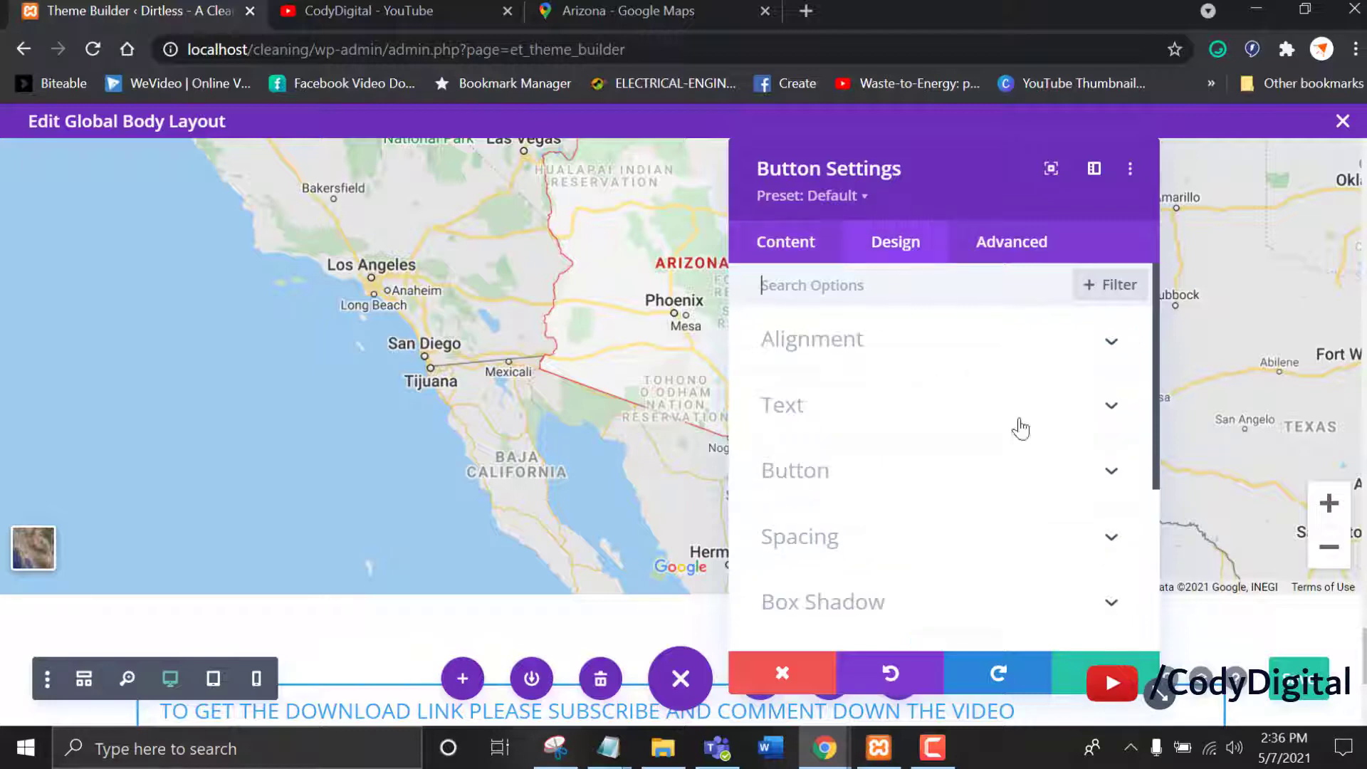
pyautogui.click(1000, 470)
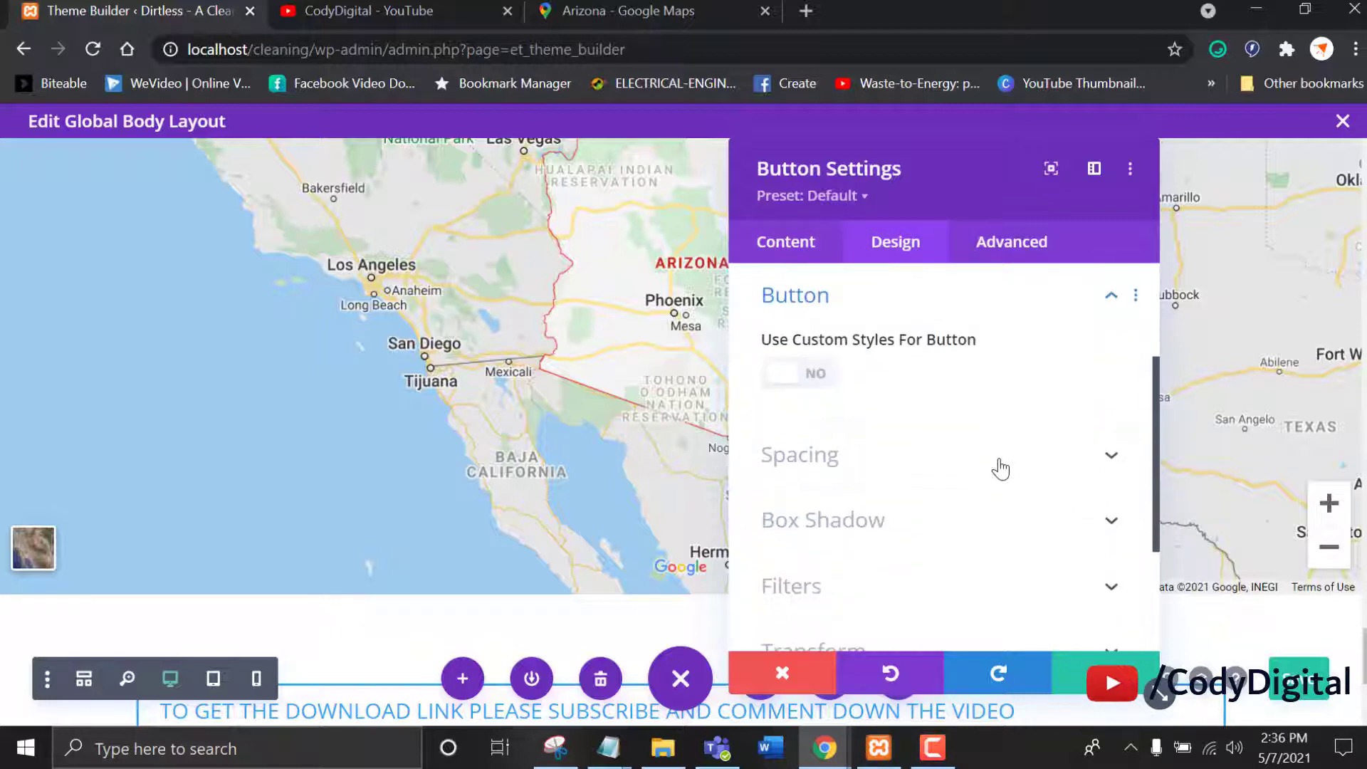
pyautogui.click(807, 373)
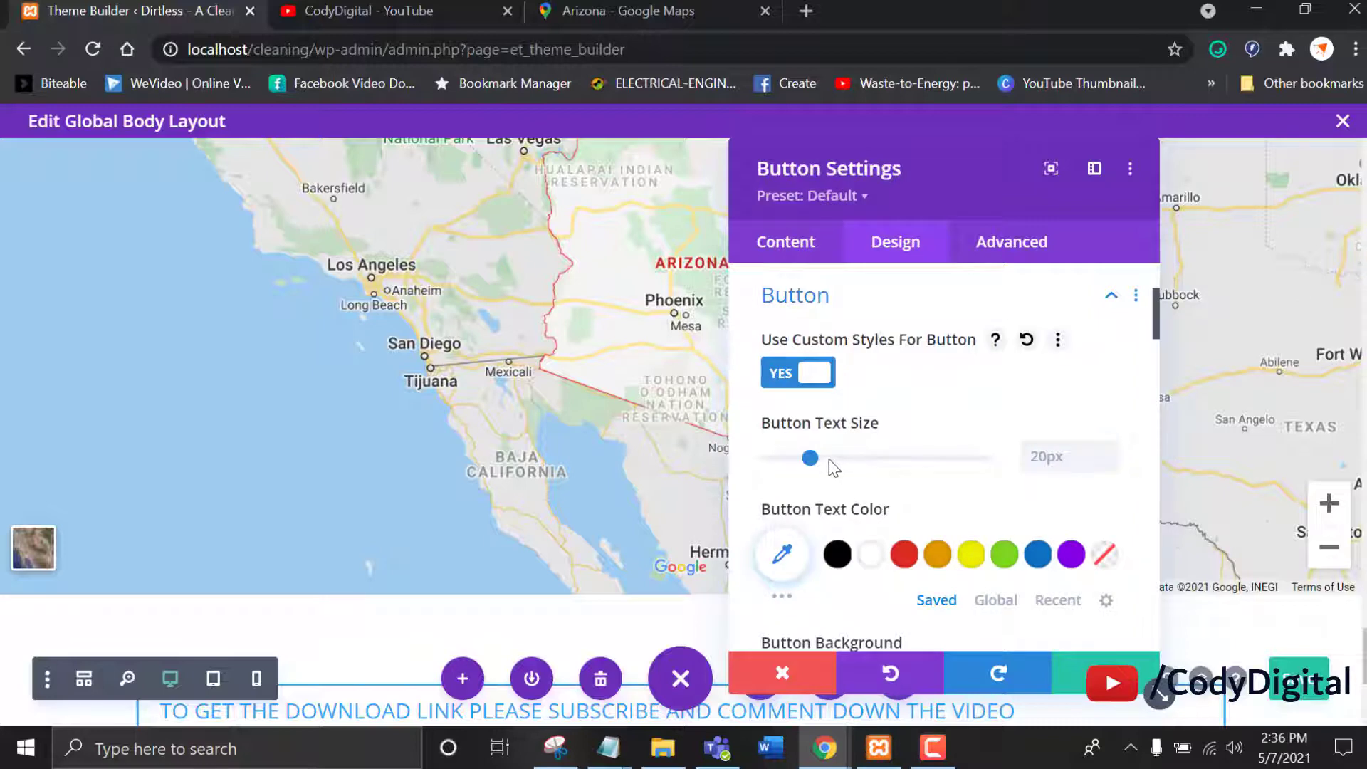
pyautogui.moveTo(810, 457); pyautogui.dragTo(824, 458)
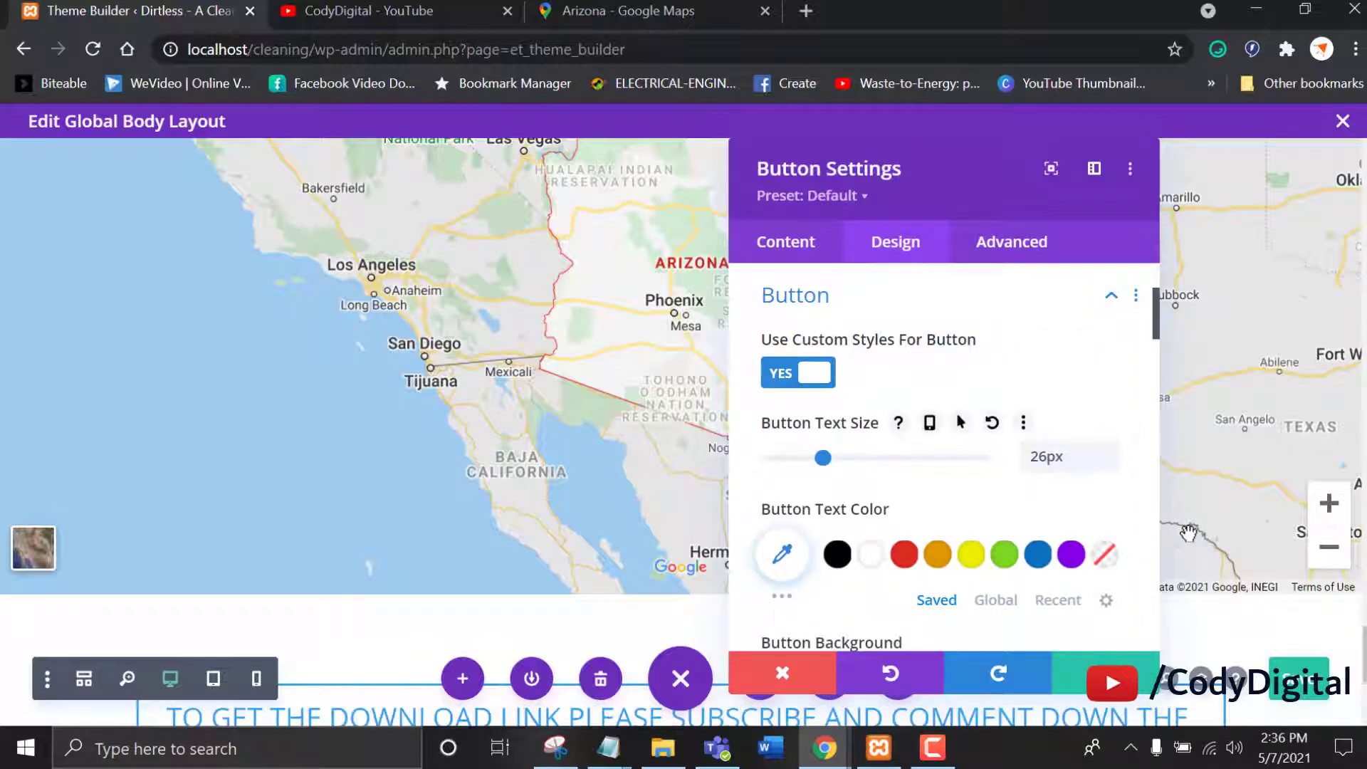
pyautogui.click(872, 557)
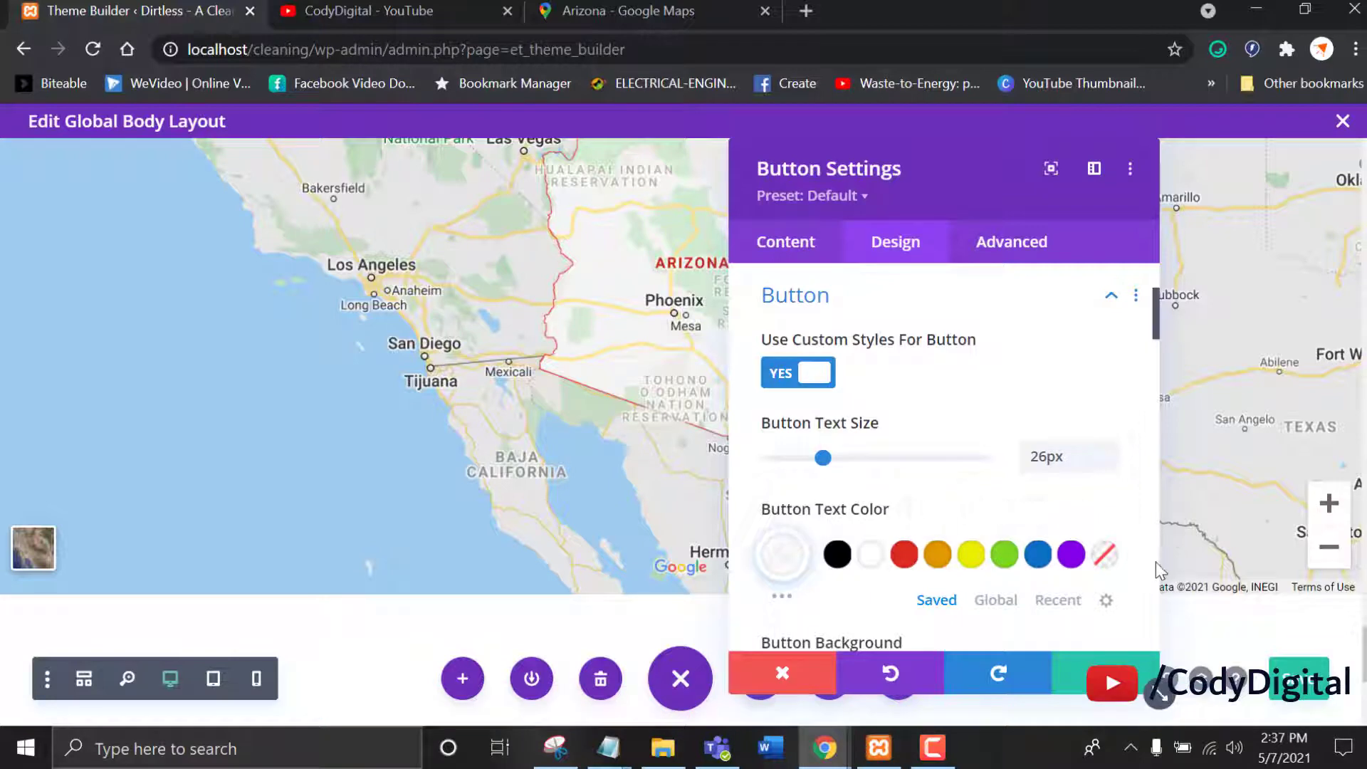
# Step: Give the button a dark navy background colour, #041149
pyautogui.scroll(-5, 1154, 562)
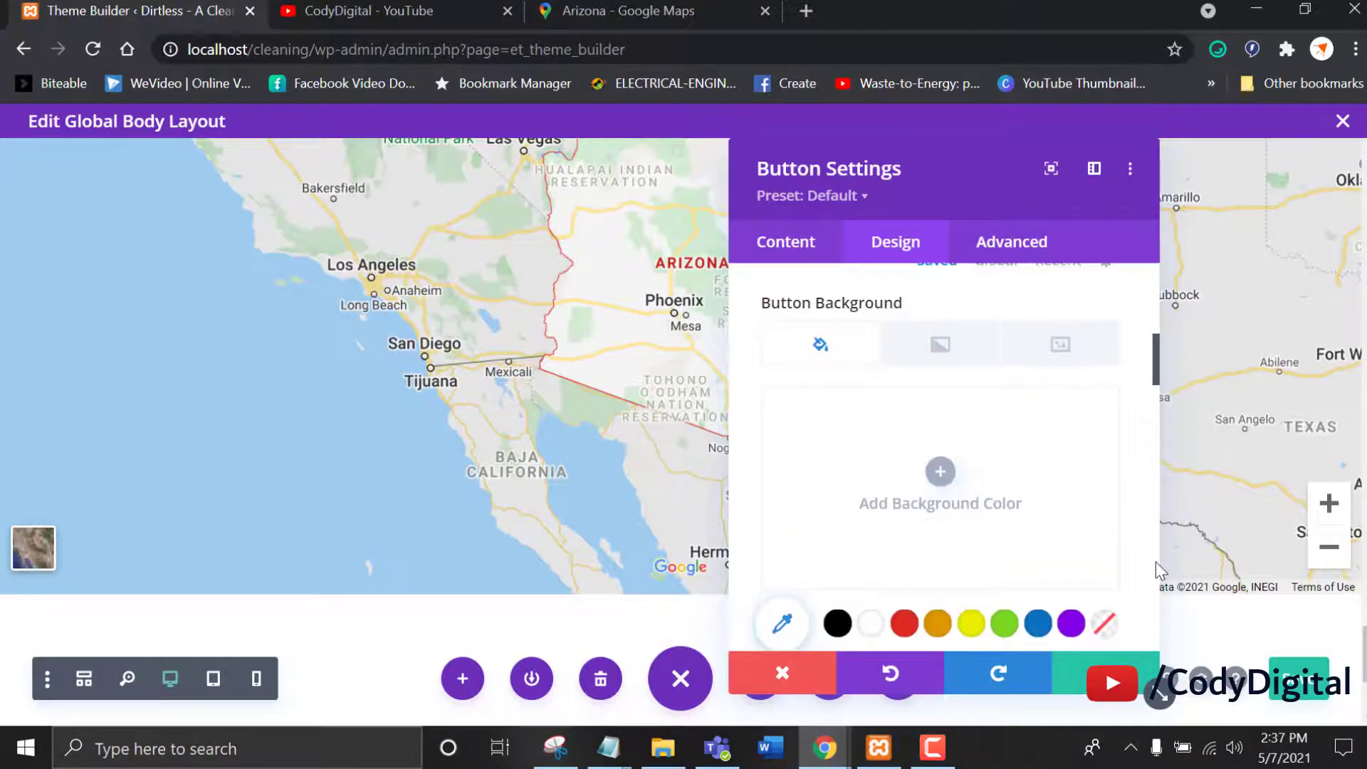
pyautogui.click(1038, 624)
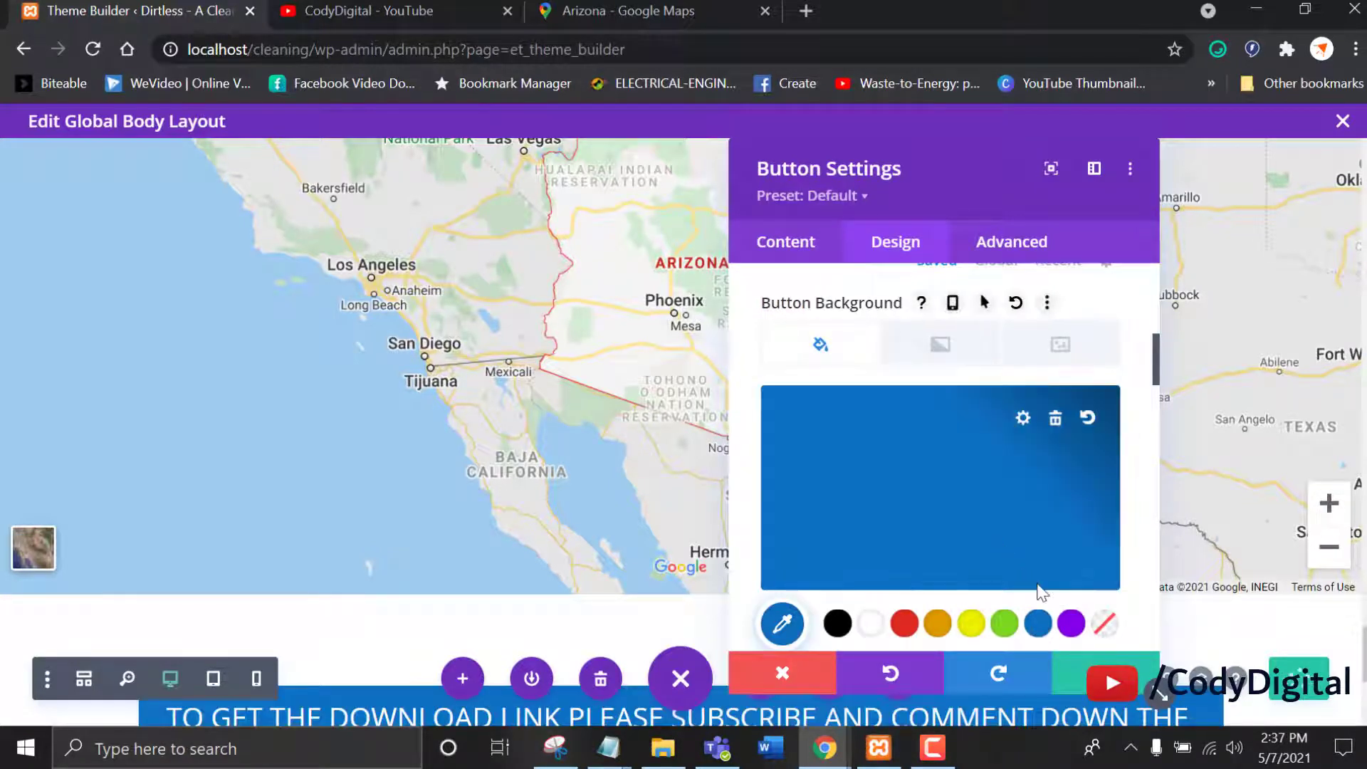
pyautogui.click(1013, 544)
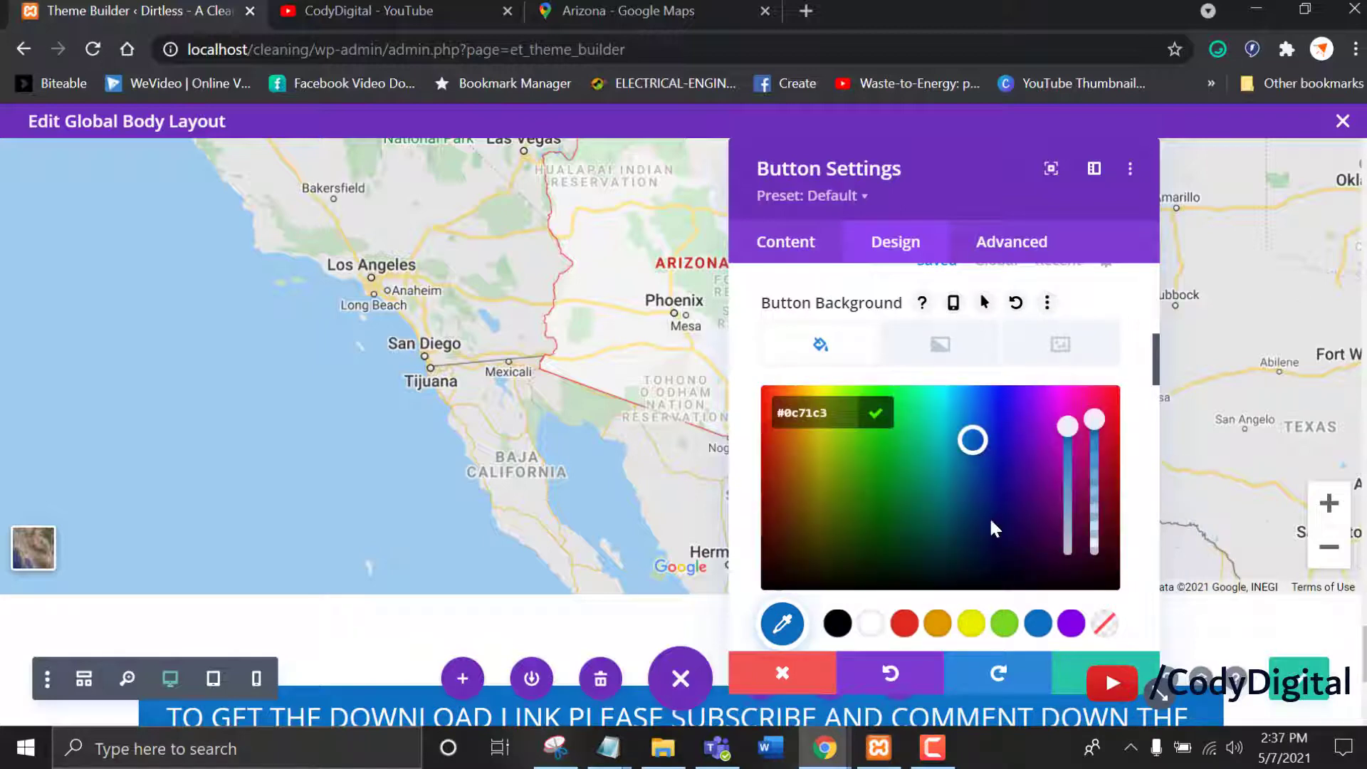
pyautogui.click(991, 534)
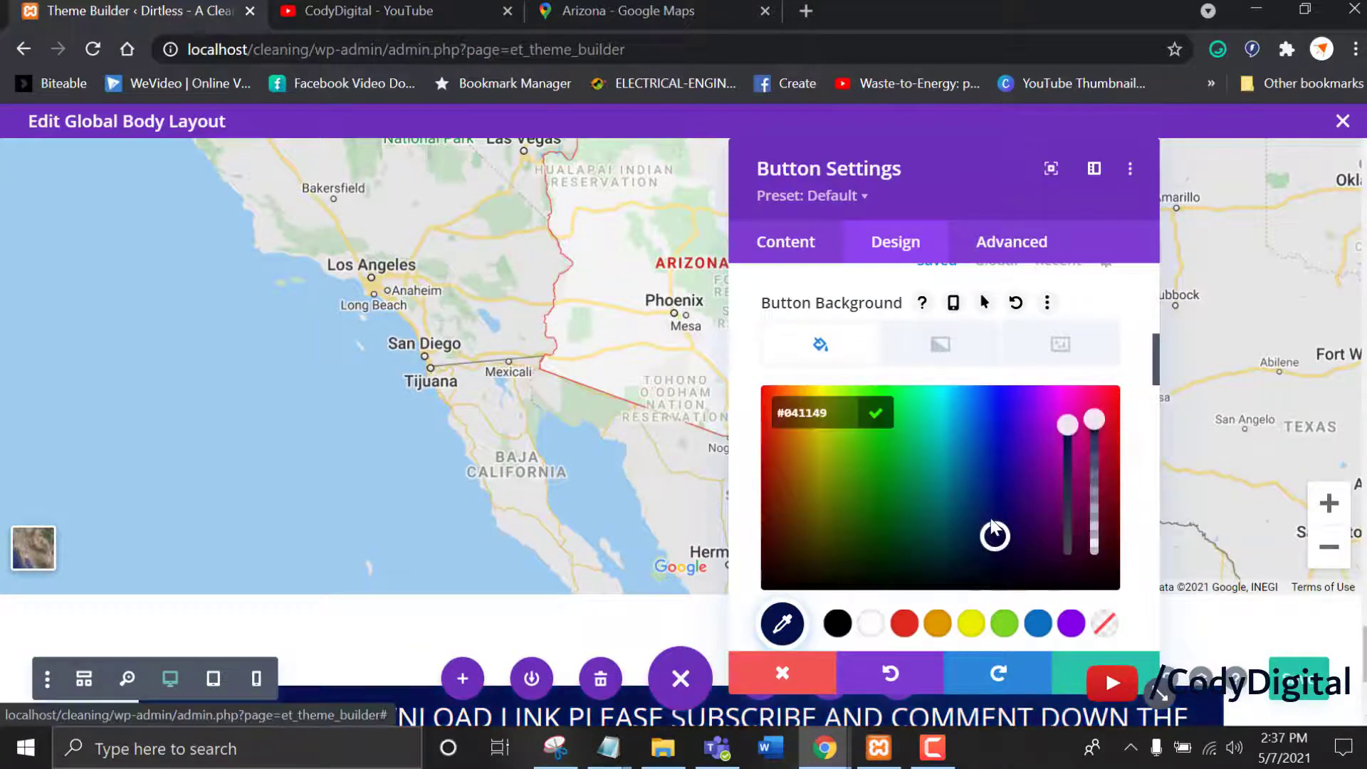
# Step: Set the button font to ABeeZee with Bold weight and save the button's settings
pyautogui.scroll(-6, 1156, 554)
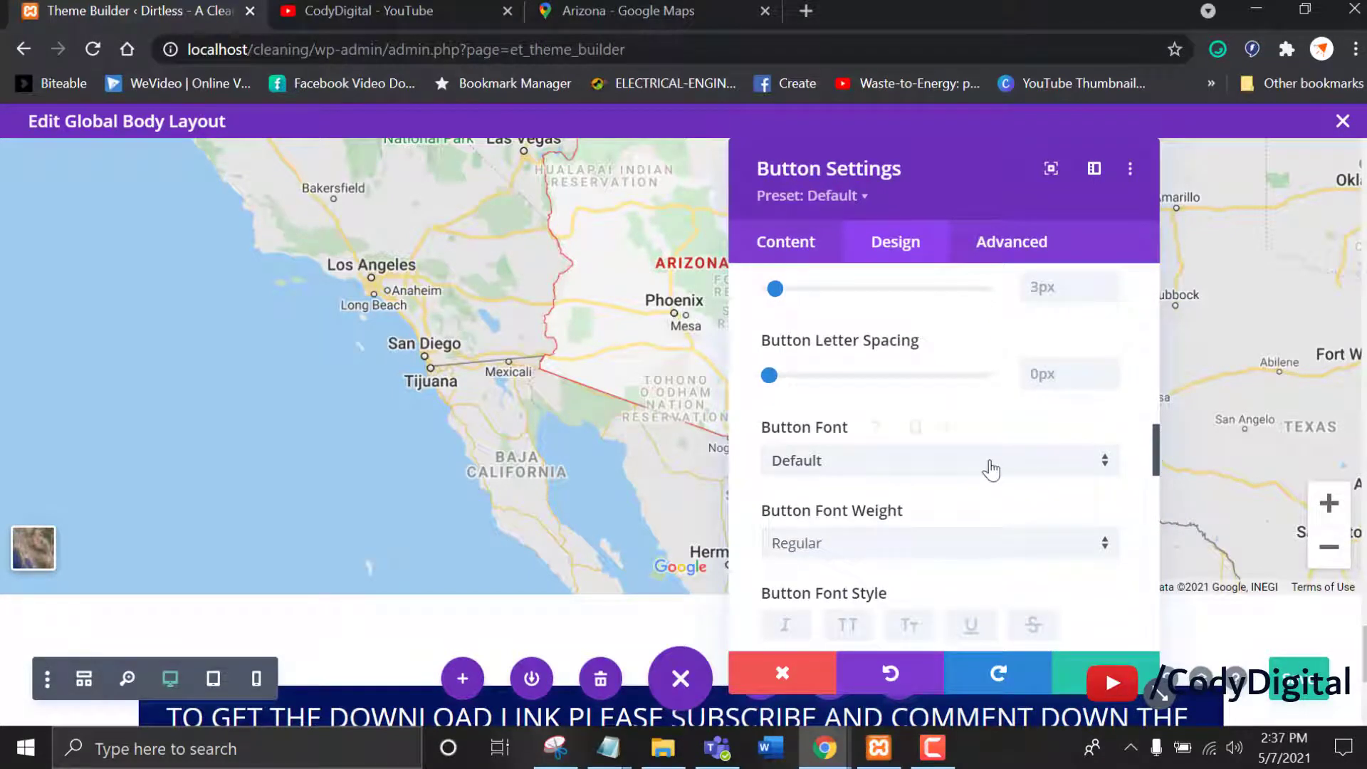
pyautogui.click(943, 467)
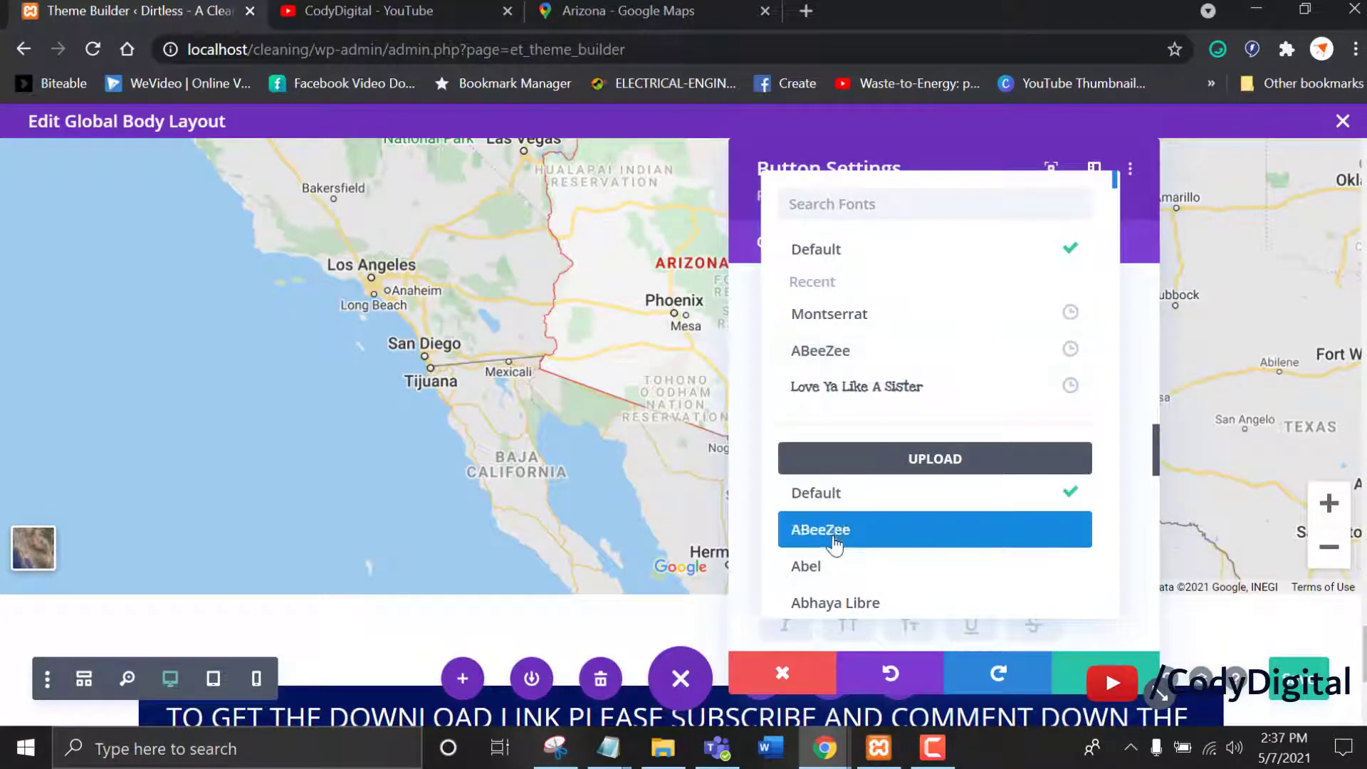
pyautogui.click(837, 538)
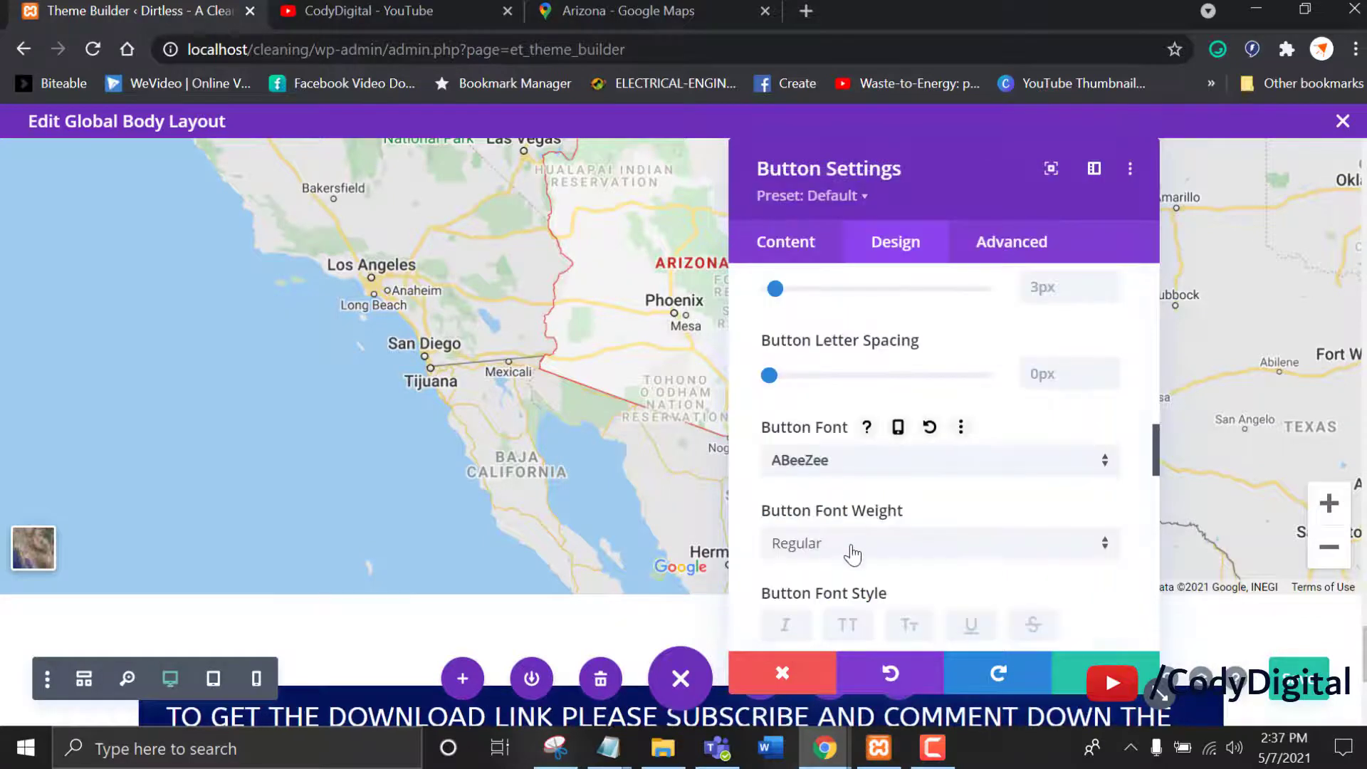
pyautogui.click(853, 554)
pyautogui.click(842, 568)
pyautogui.click(839, 563)
pyautogui.click(826, 586)
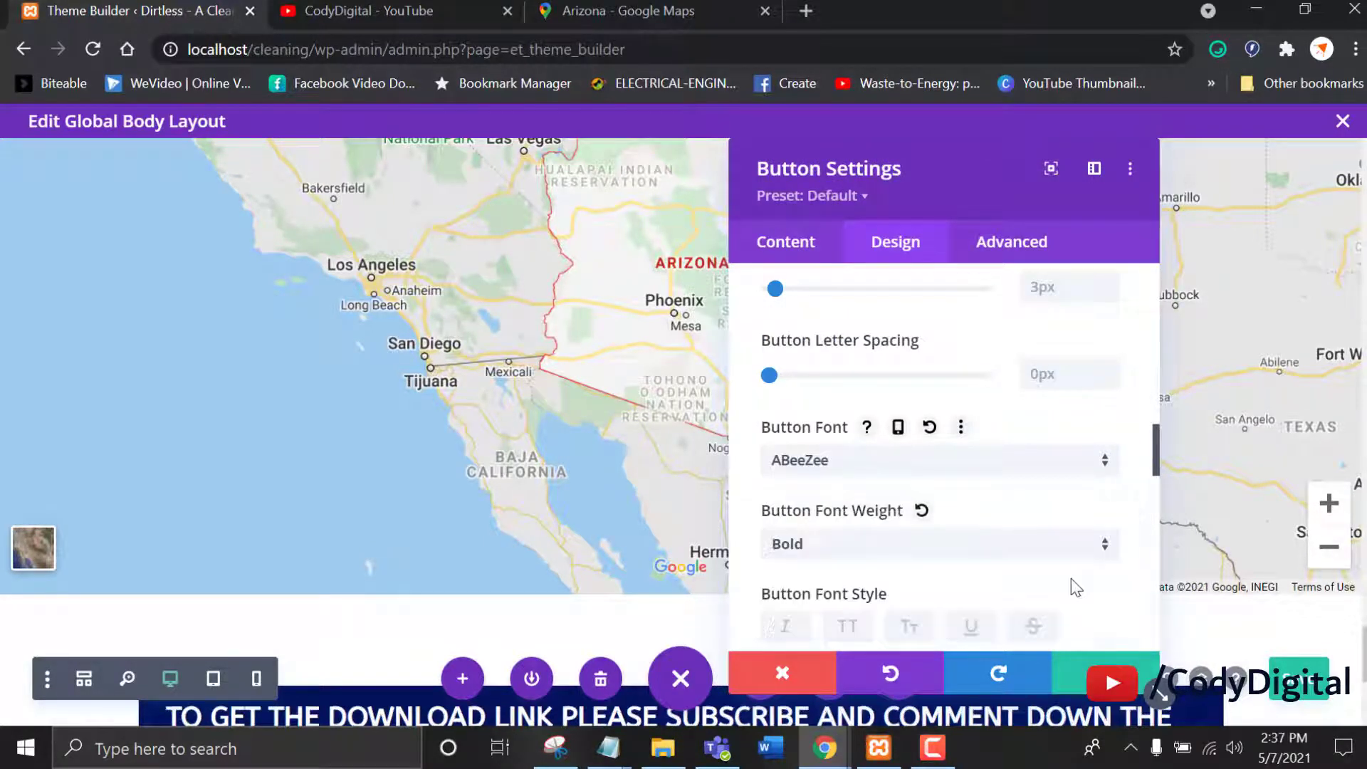
pyautogui.scroll(-8, 1157, 588)
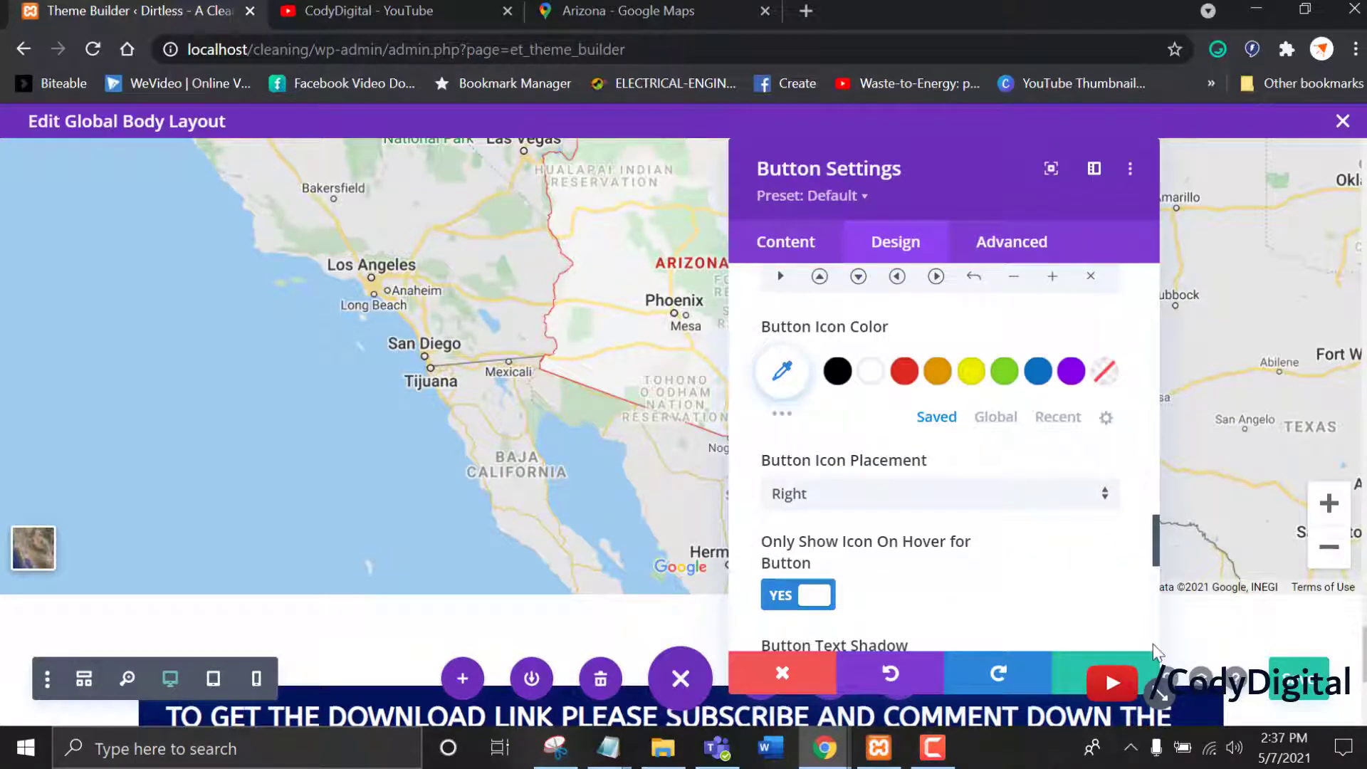
pyautogui.scroll(-5, 1155, 652)
pyautogui.click(1106, 672)
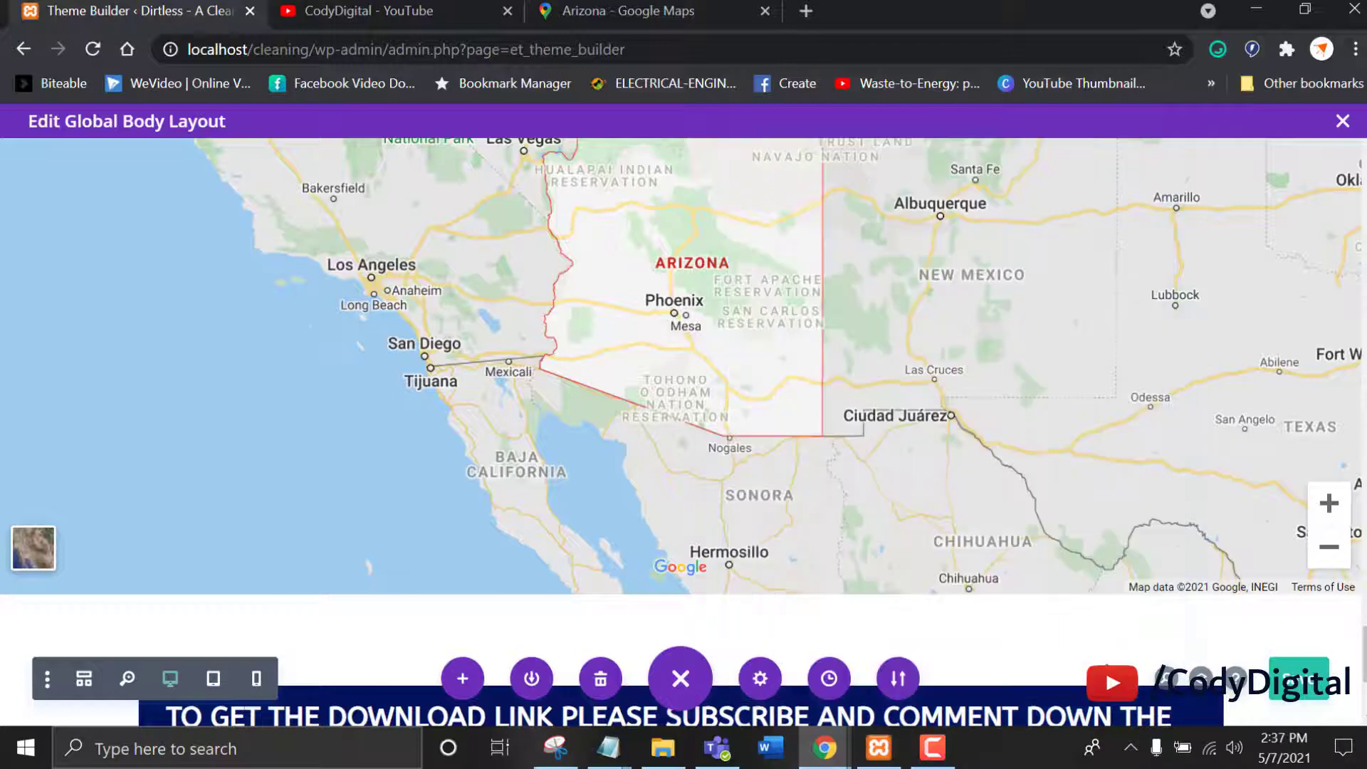
pyautogui.scroll(-4, 683, 356)
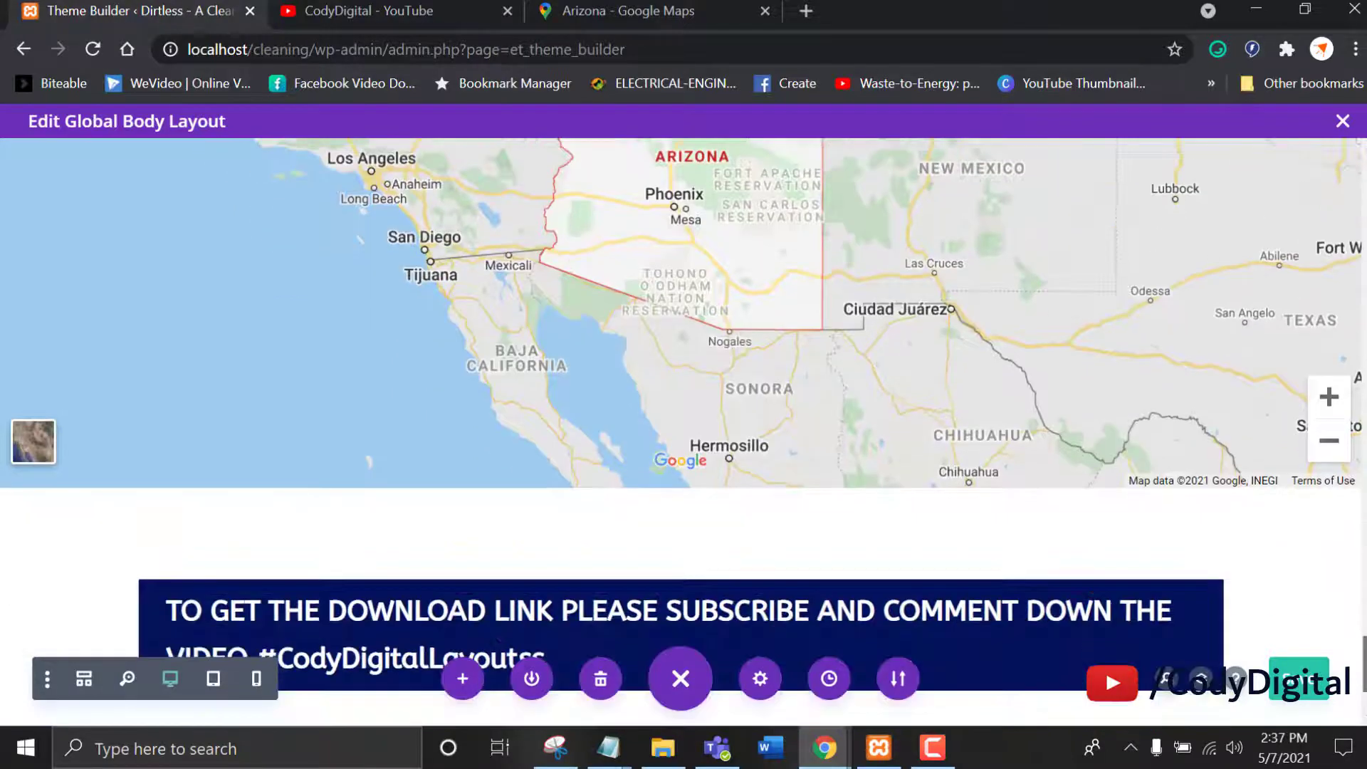